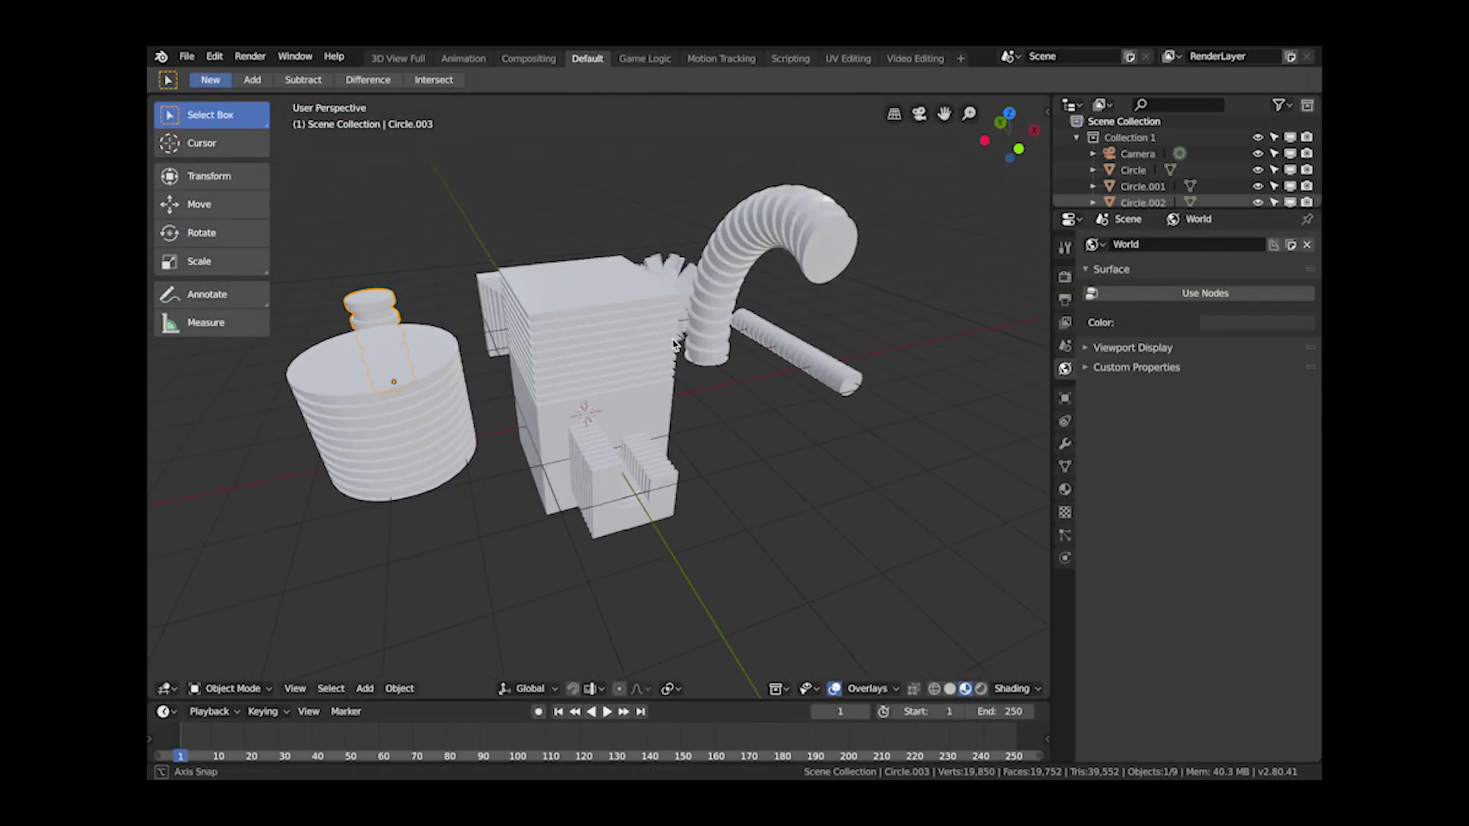
- Examine the ribbed sample objects from several angles, selecting them individually and viewing their meshes in Edit Mode
right_click(649, 332)
key(Tab)
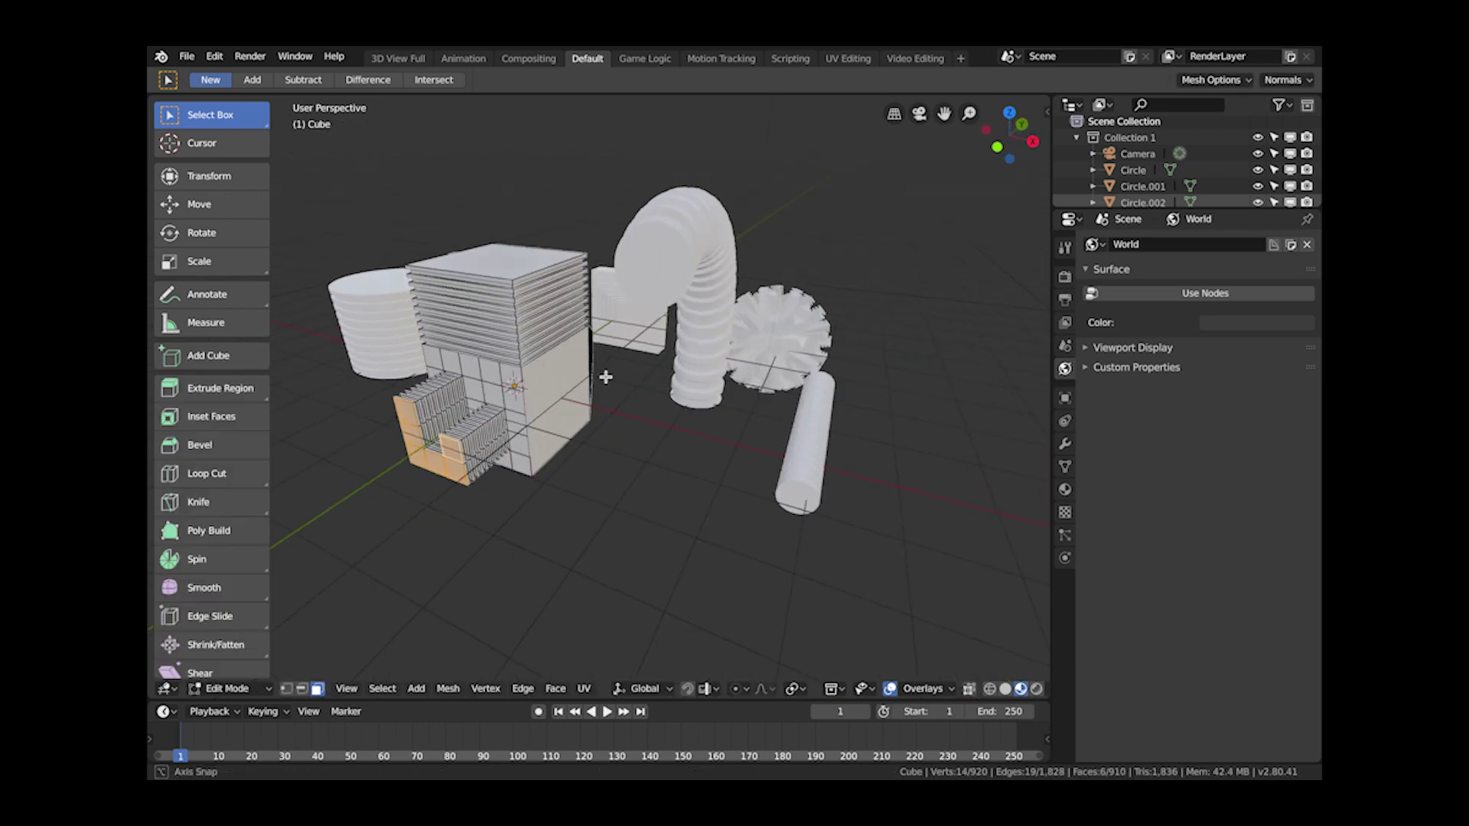
key(Tab)
middle_drag(564, 370, 757, 383)
right_click(581, 410)
key(Tab)
middle_drag(676, 410, 895, 389)
key(Tab)
right_click(725, 358)
right_click(568, 455)
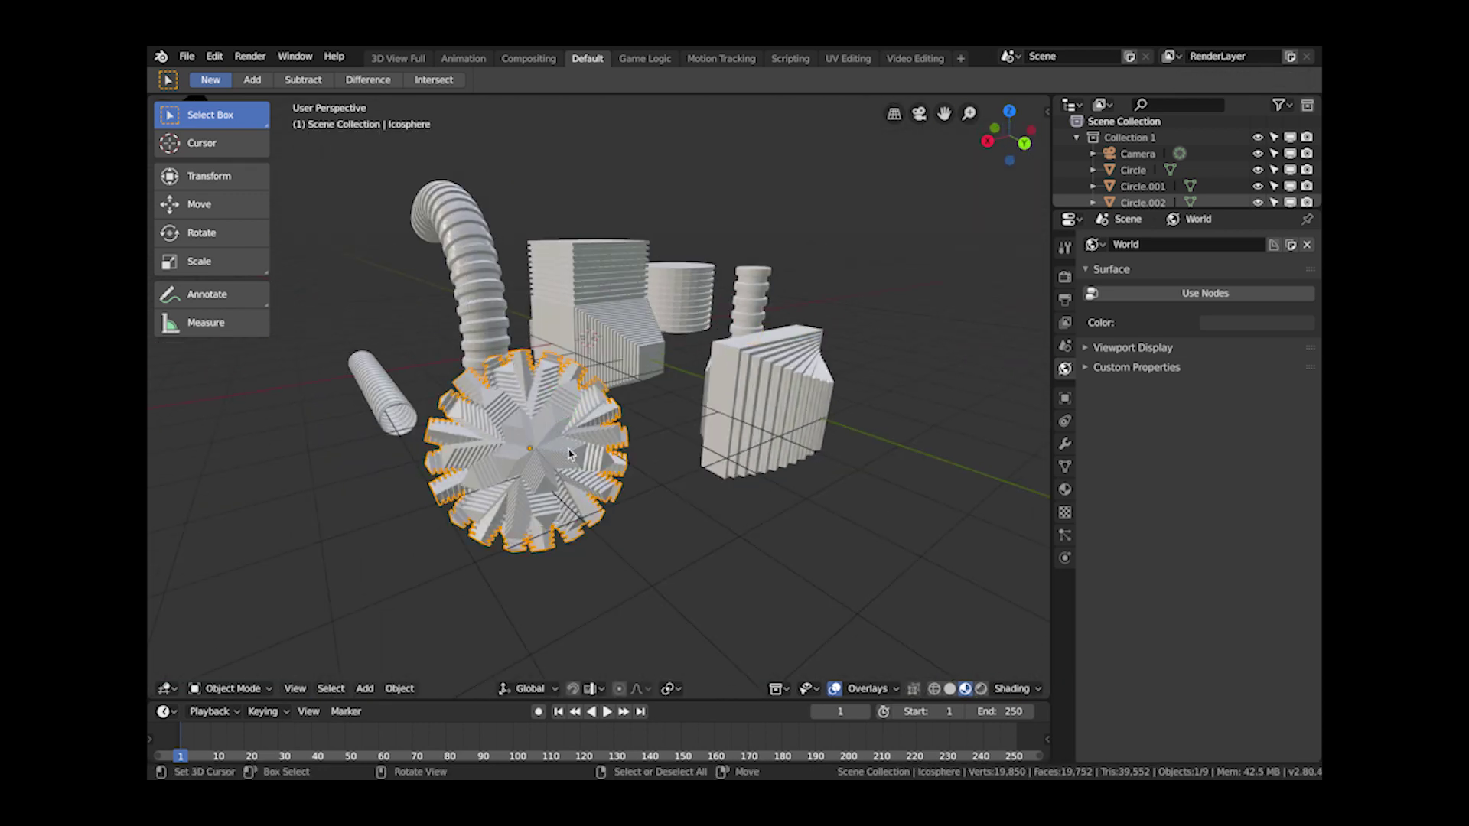
middle_drag(569, 454, 563, 245)
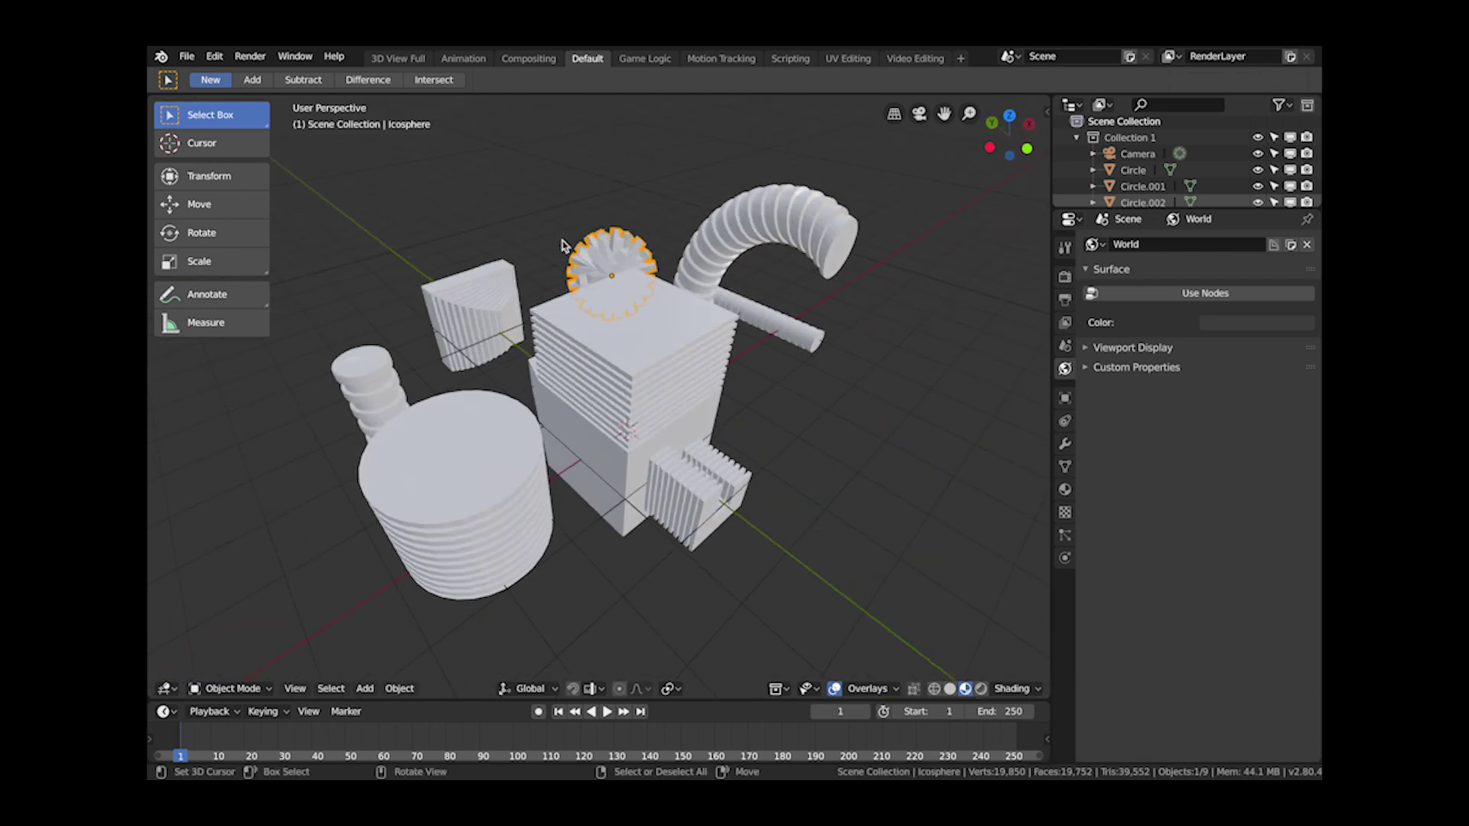
key(a)
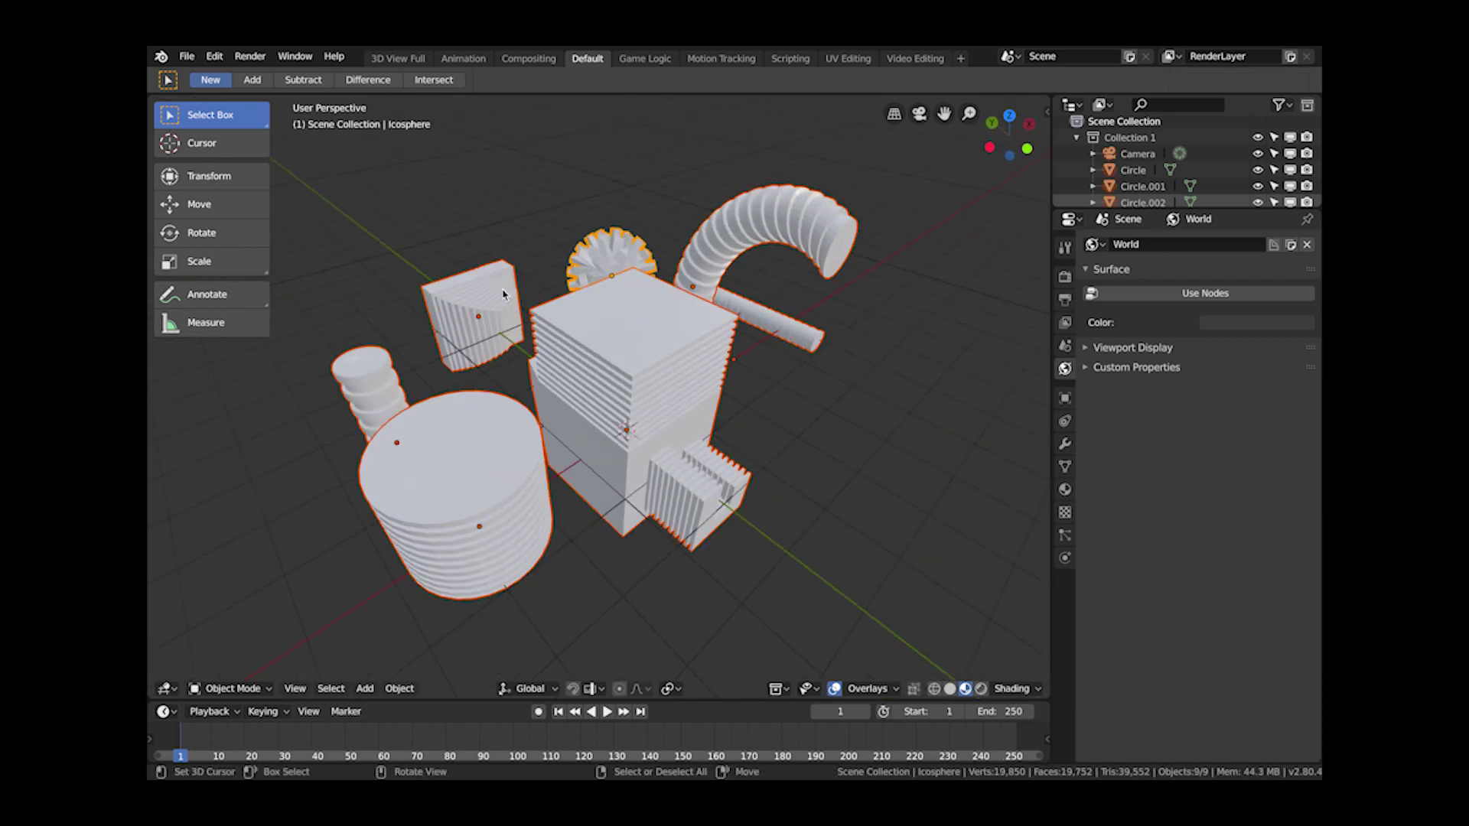
click(537, 212)
middle_drag(521, 437, 521, 280)
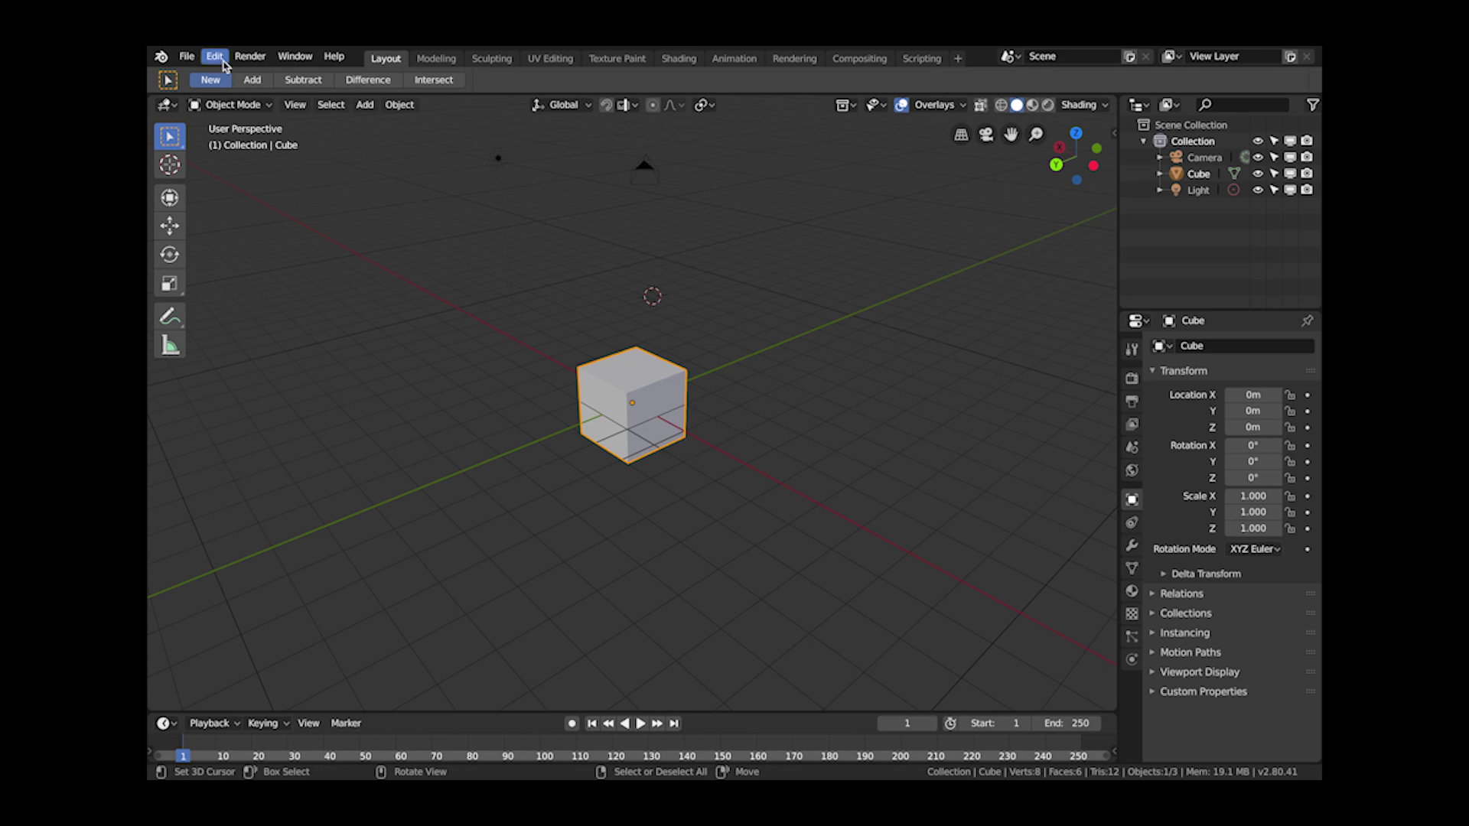
- Install the add-on file zigzag_extrude.2.8.zip from the zigzag_extrude folder inside Documents/blender_scripts
click(224, 61)
click(247, 246)
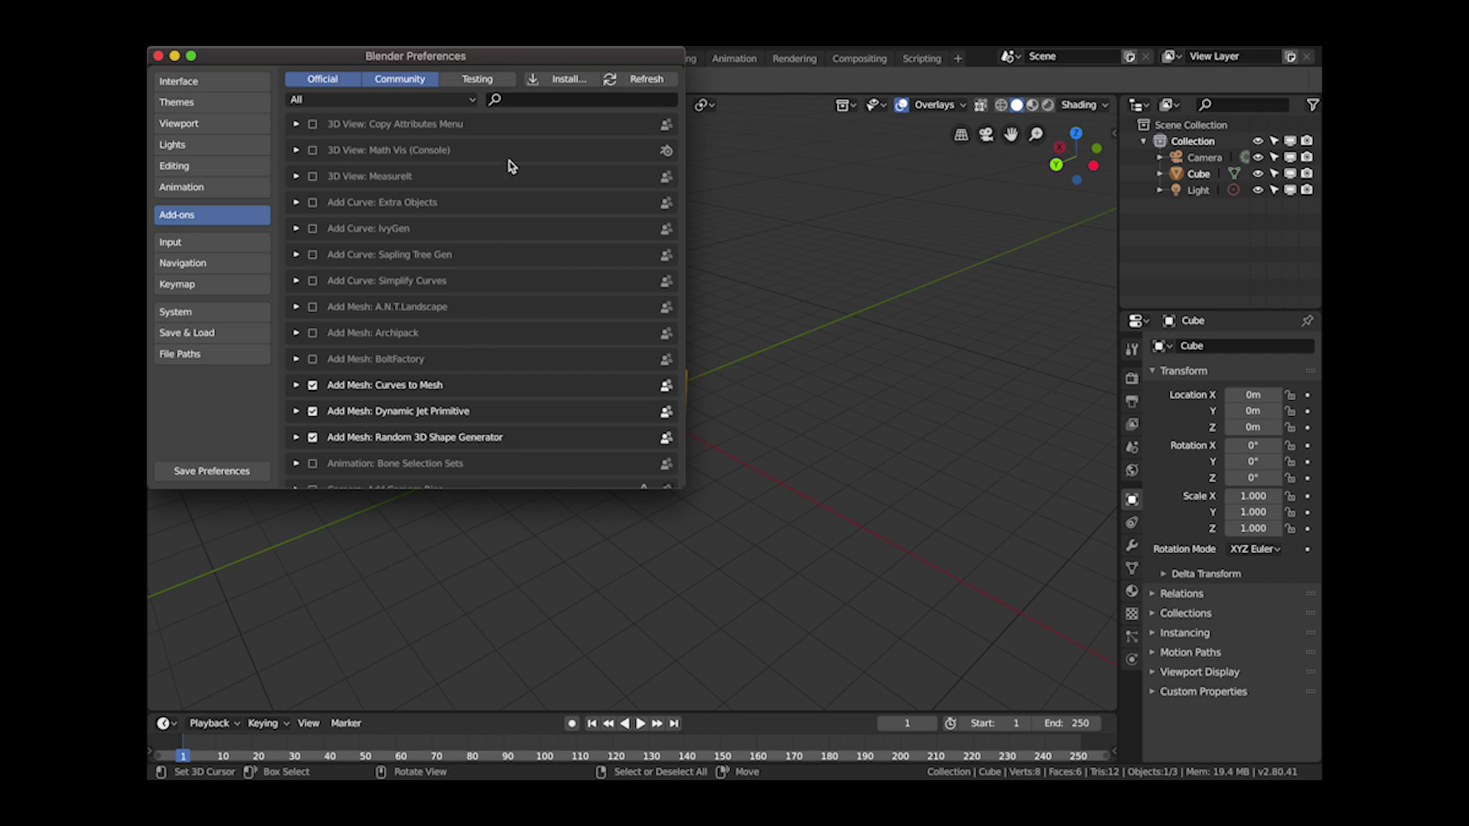
click(551, 81)
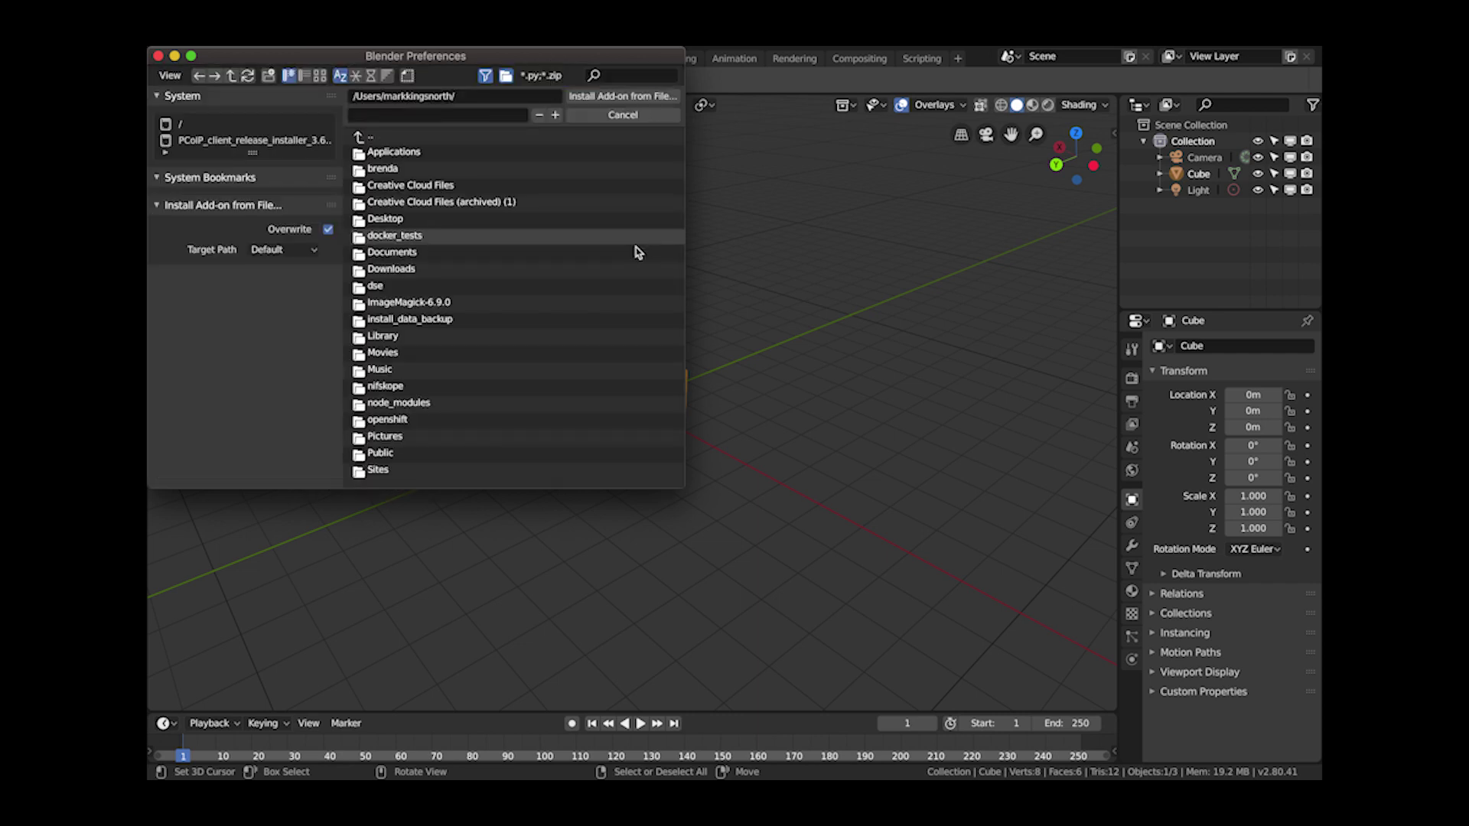
double_click(404, 256)
double_click(394, 303)
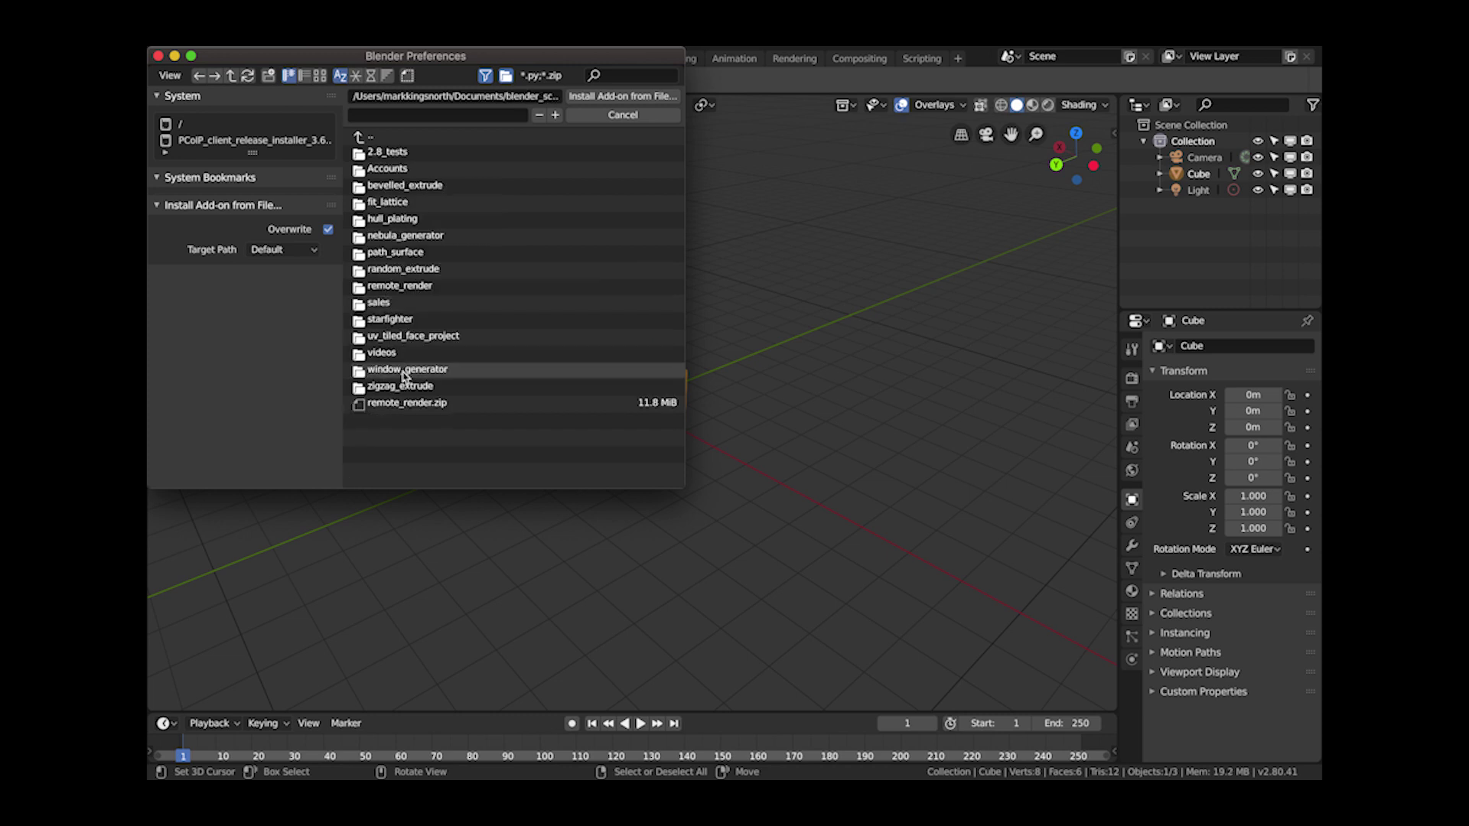
double_click(403, 387)
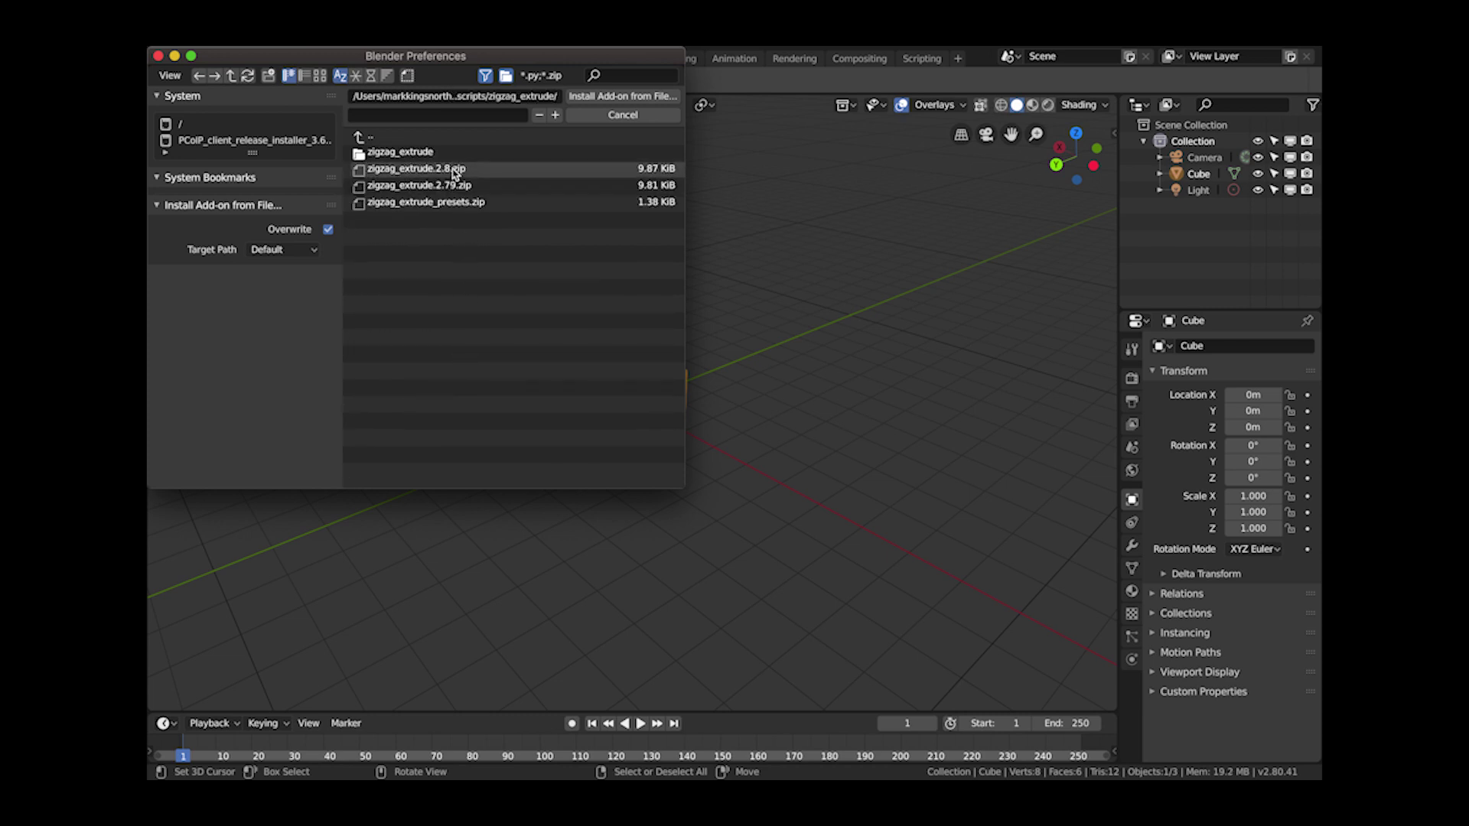
click(500, 169)
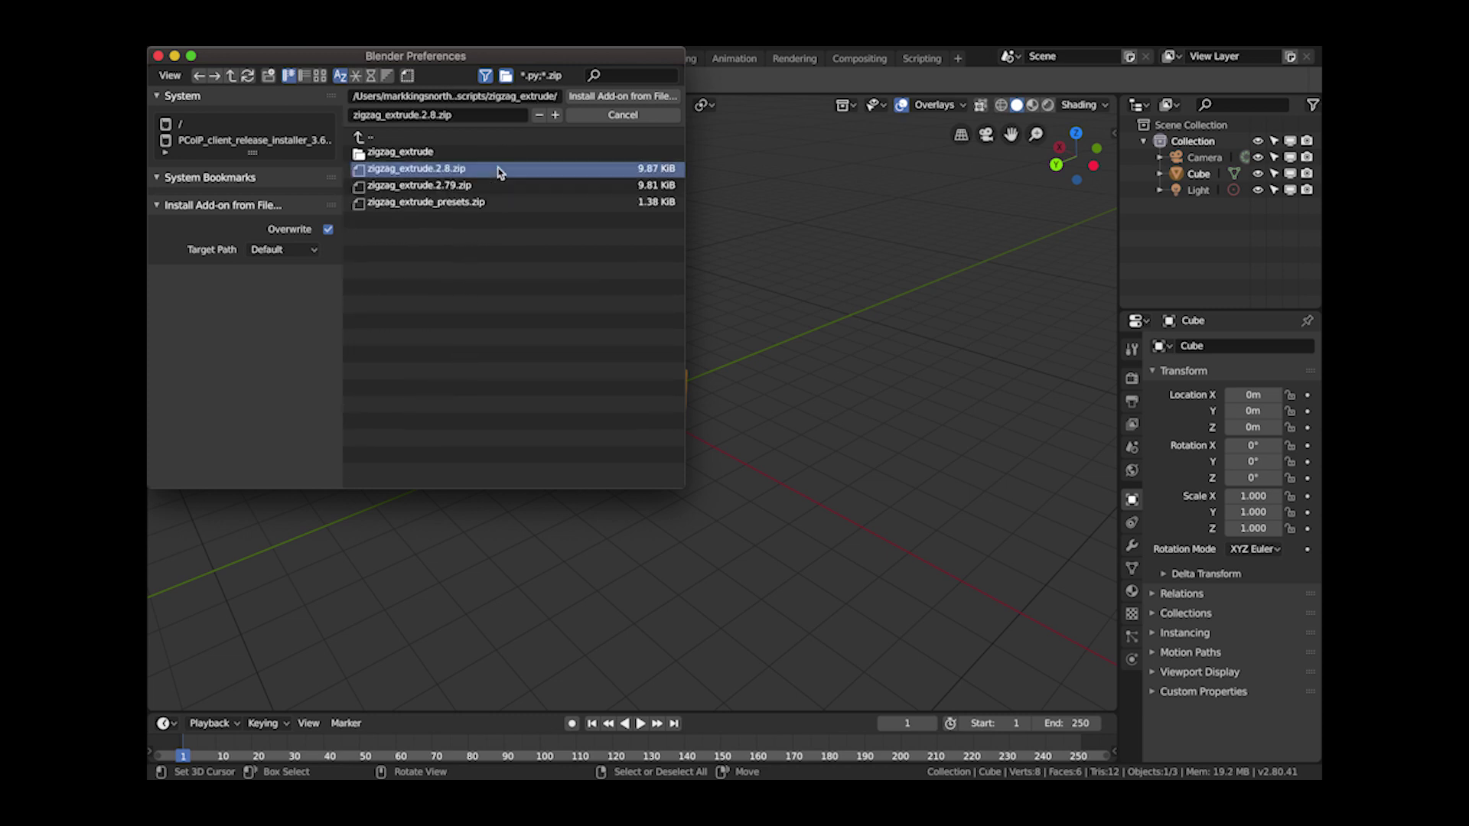
click(592, 98)
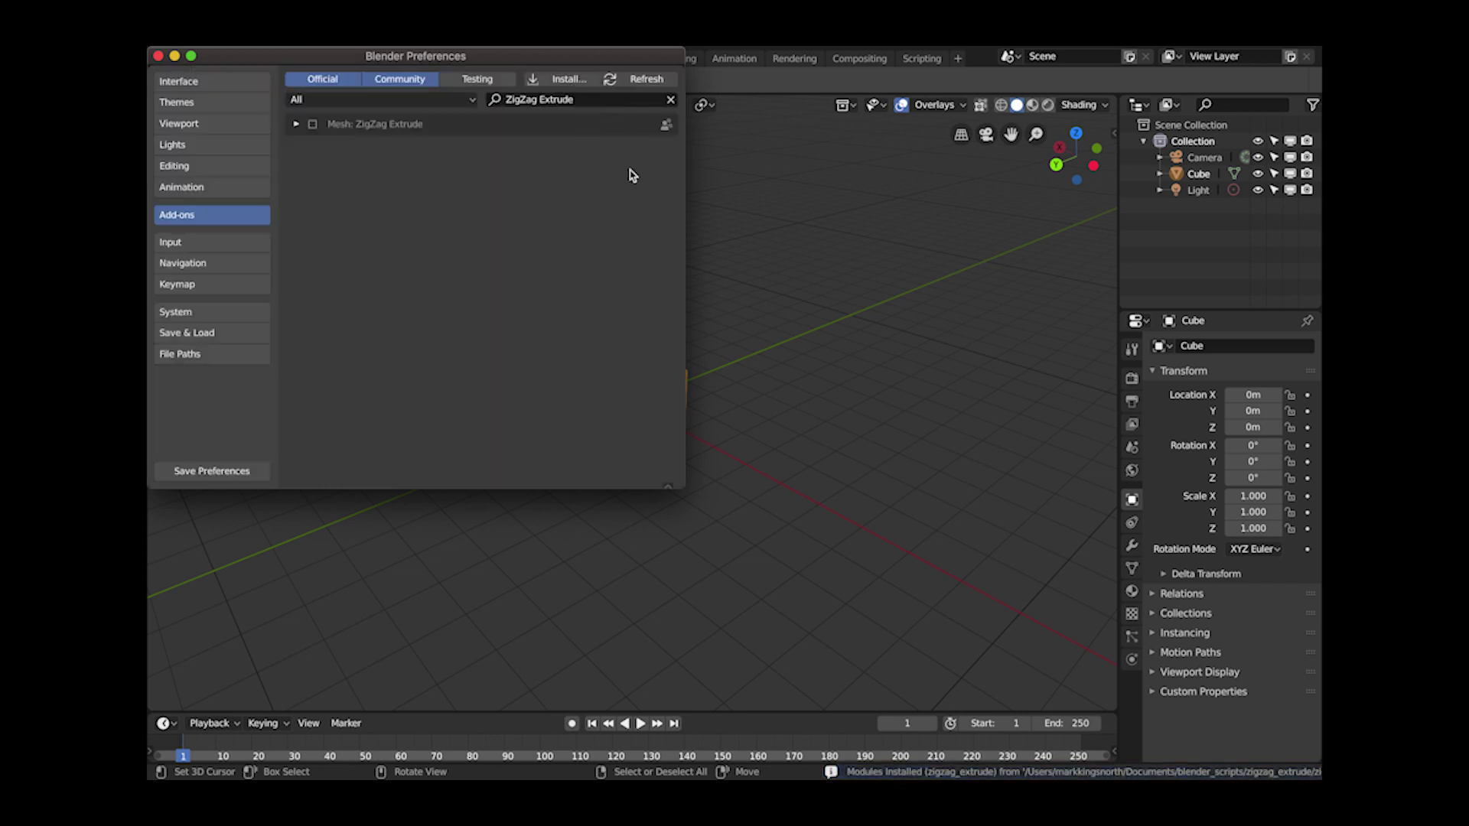
- Expand the ZigZag Extrude add-on's details, enable it, and close the preferences
click(296, 125)
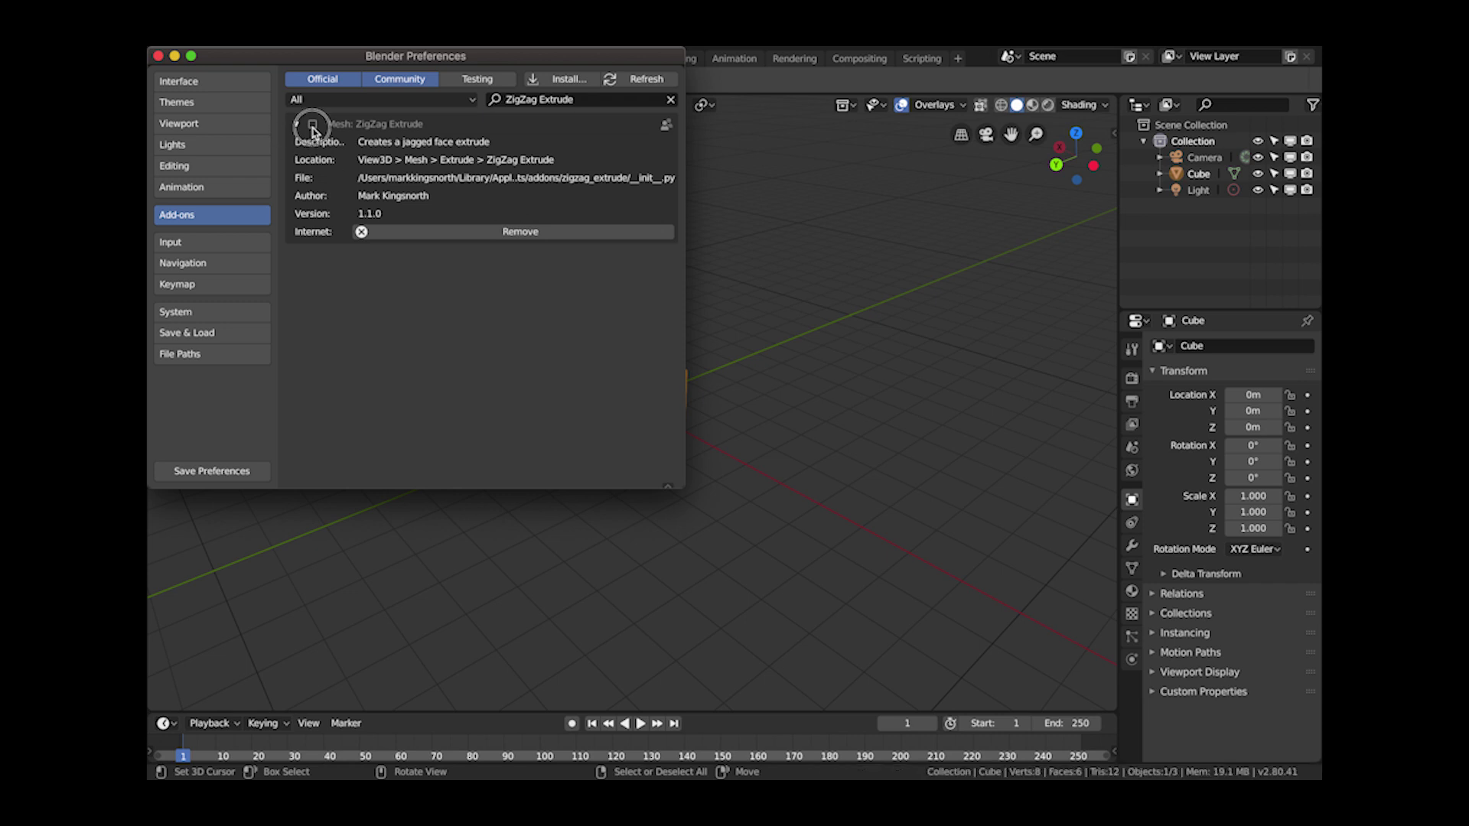
click(312, 124)
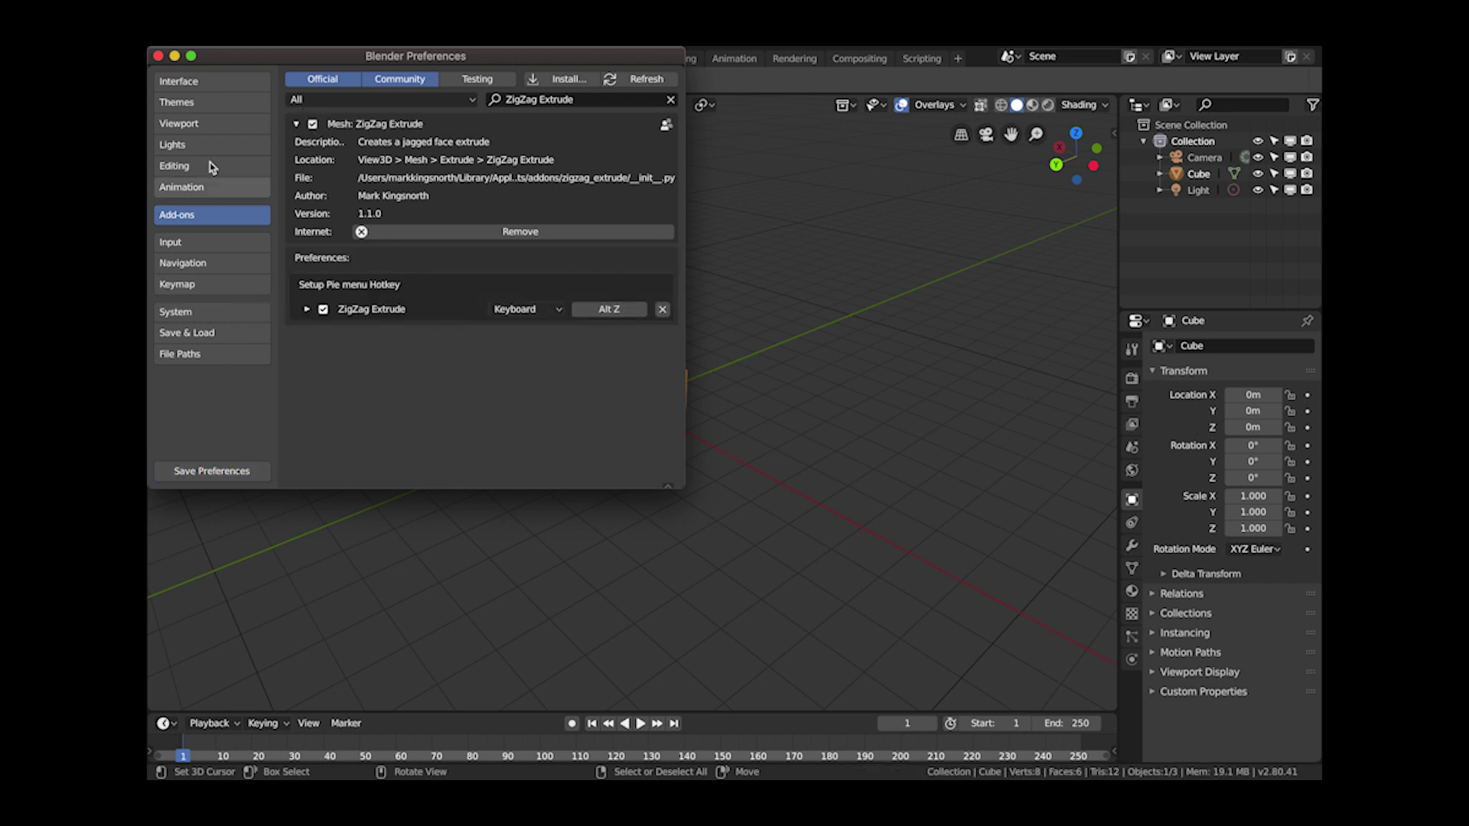
click(158, 56)
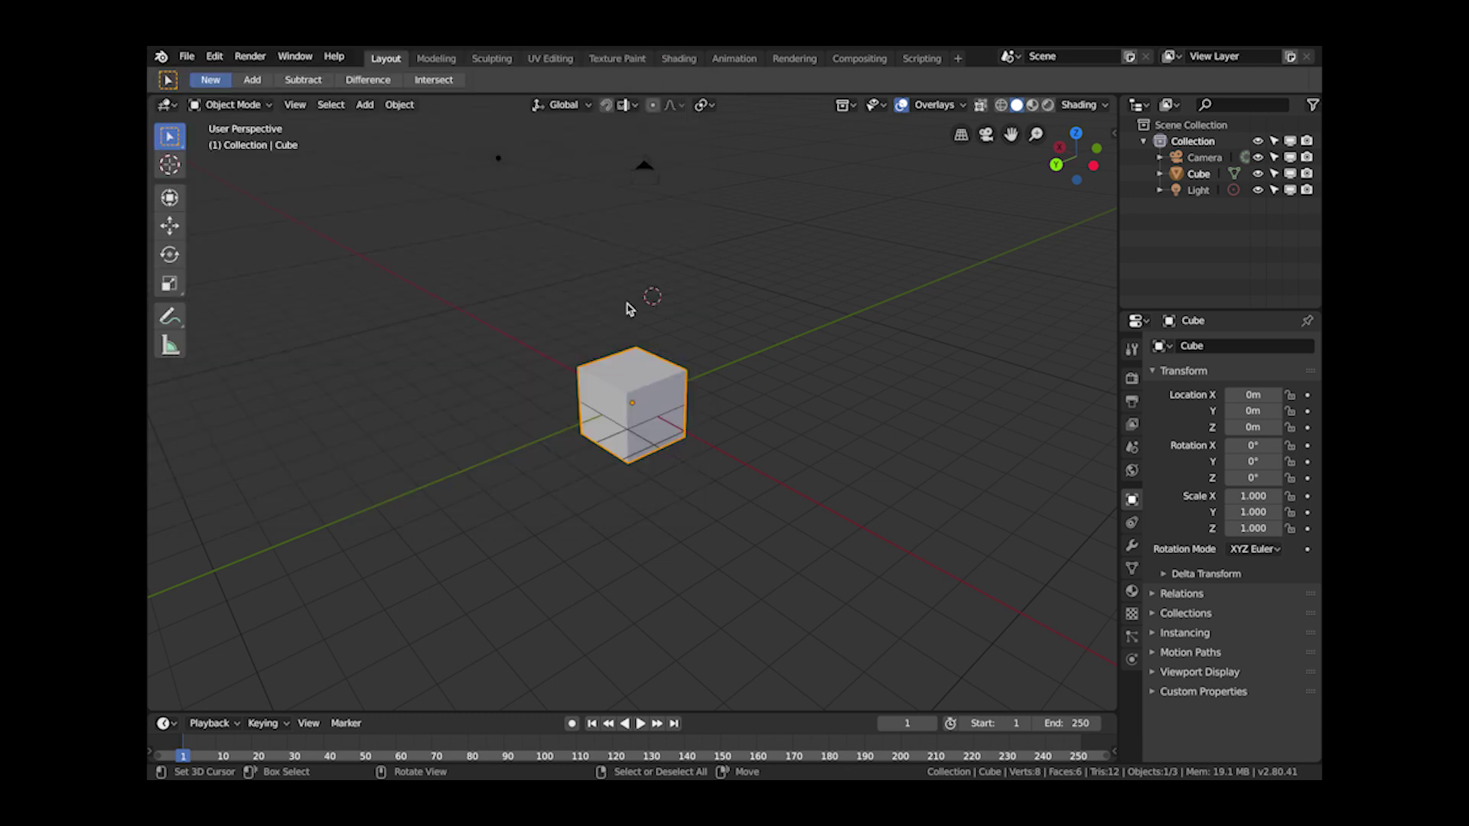
- Apply ZigZag Extrude to the default cube's top face in Edit Mode, and return to Object Mode
key(Tab)
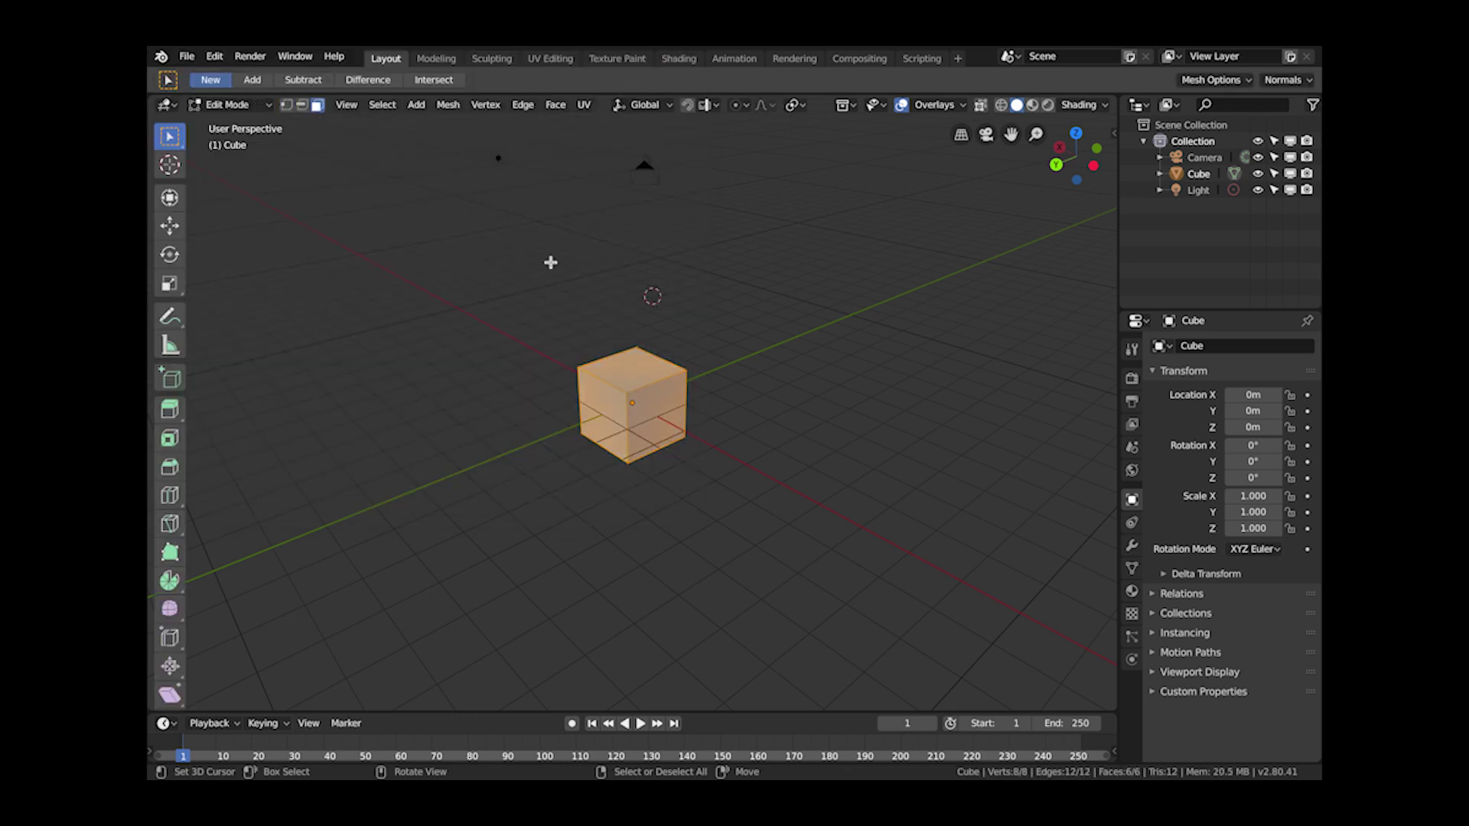
click(620, 373)
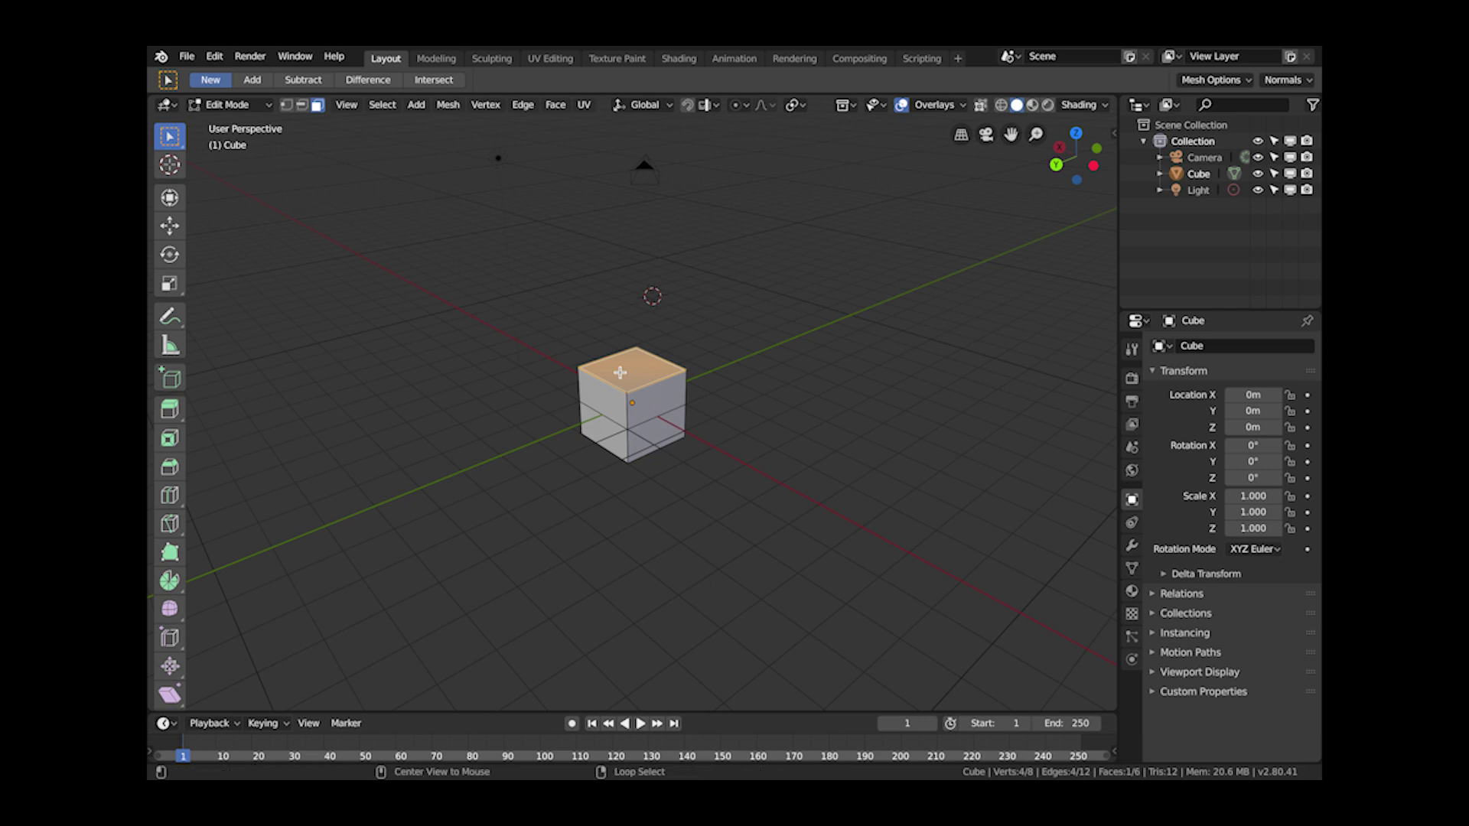
key(e)
scroll(624, 298, up, 5)
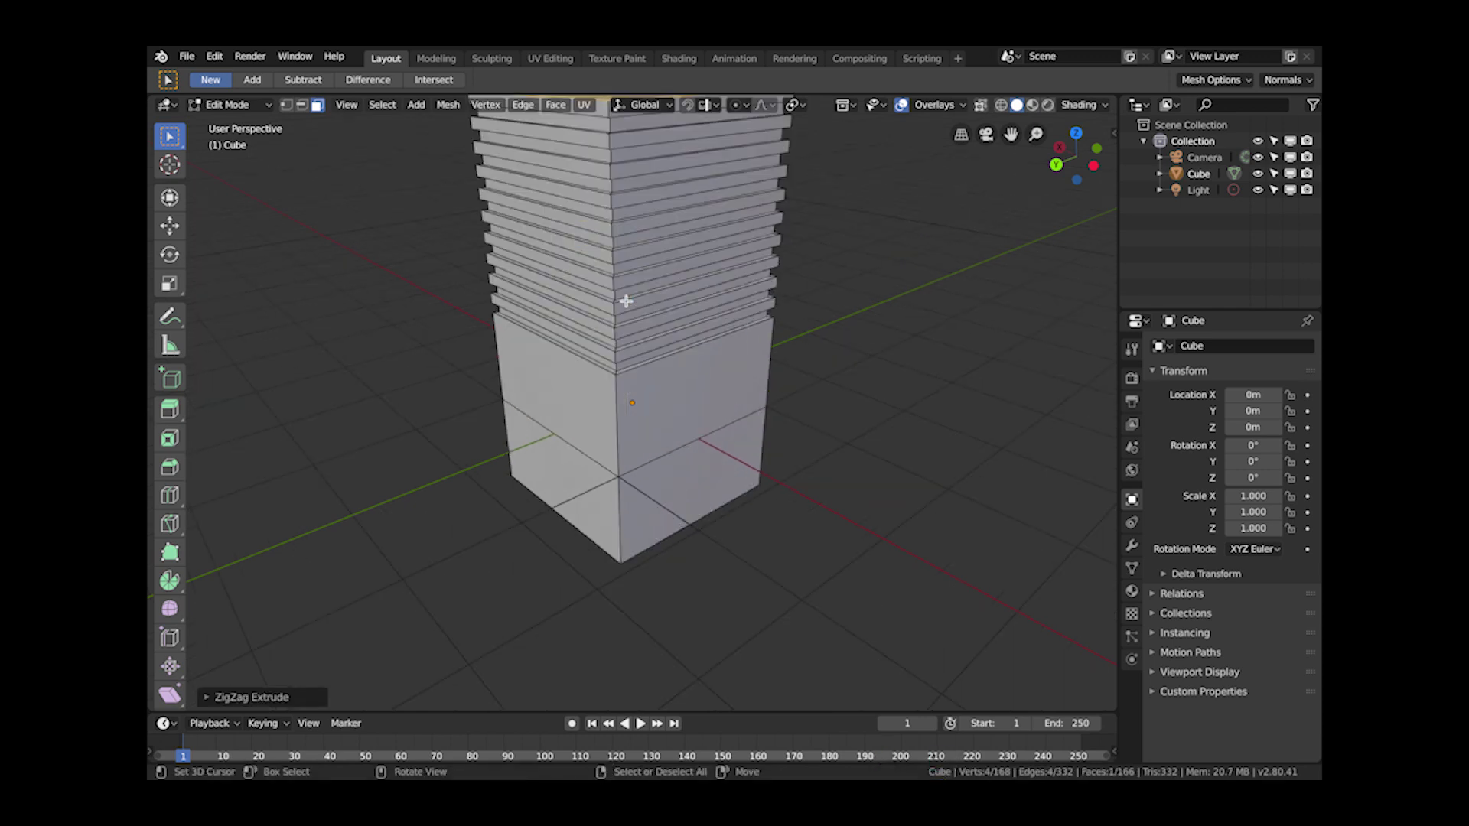
middle_drag(624, 299, 721, 327)
scroll(723, 329, down, 5)
key(Tab)
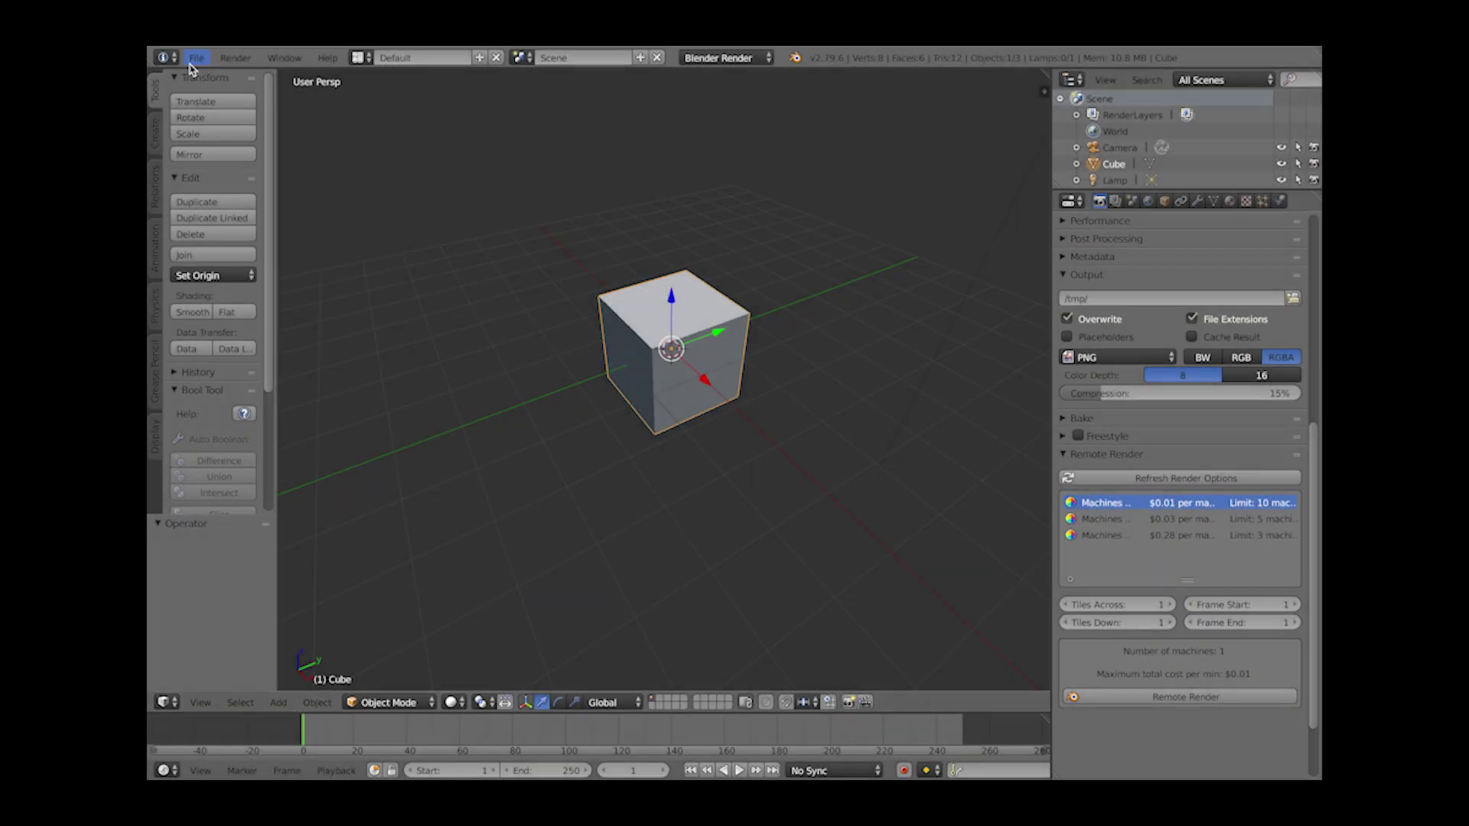
- In Blender 2.79, install the add-on file zigzag_extrude.2.79.zip from Documents/blender_scripts/zigzag_extrude
click(196, 57)
click(253, 241)
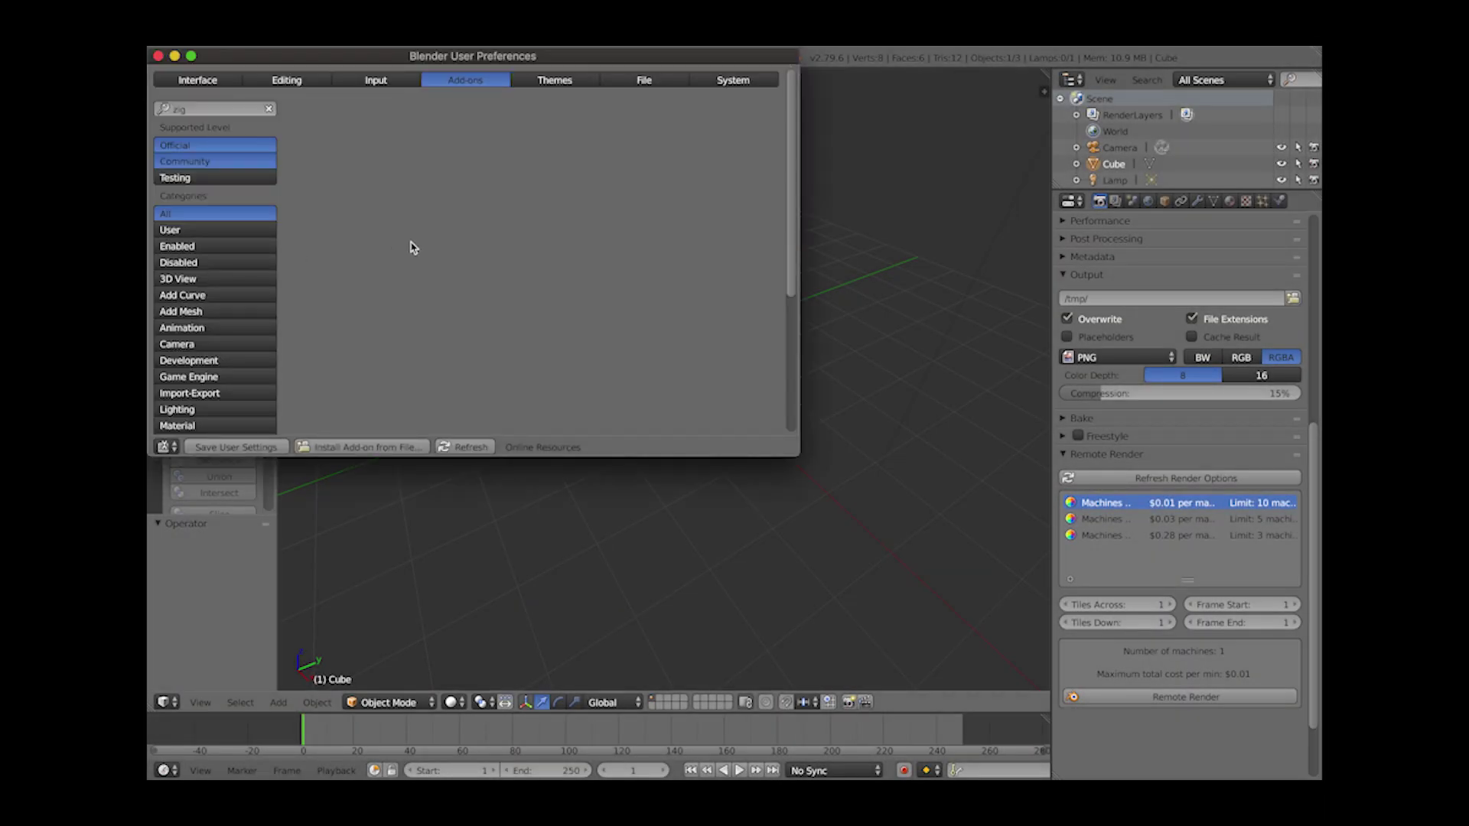
click(368, 448)
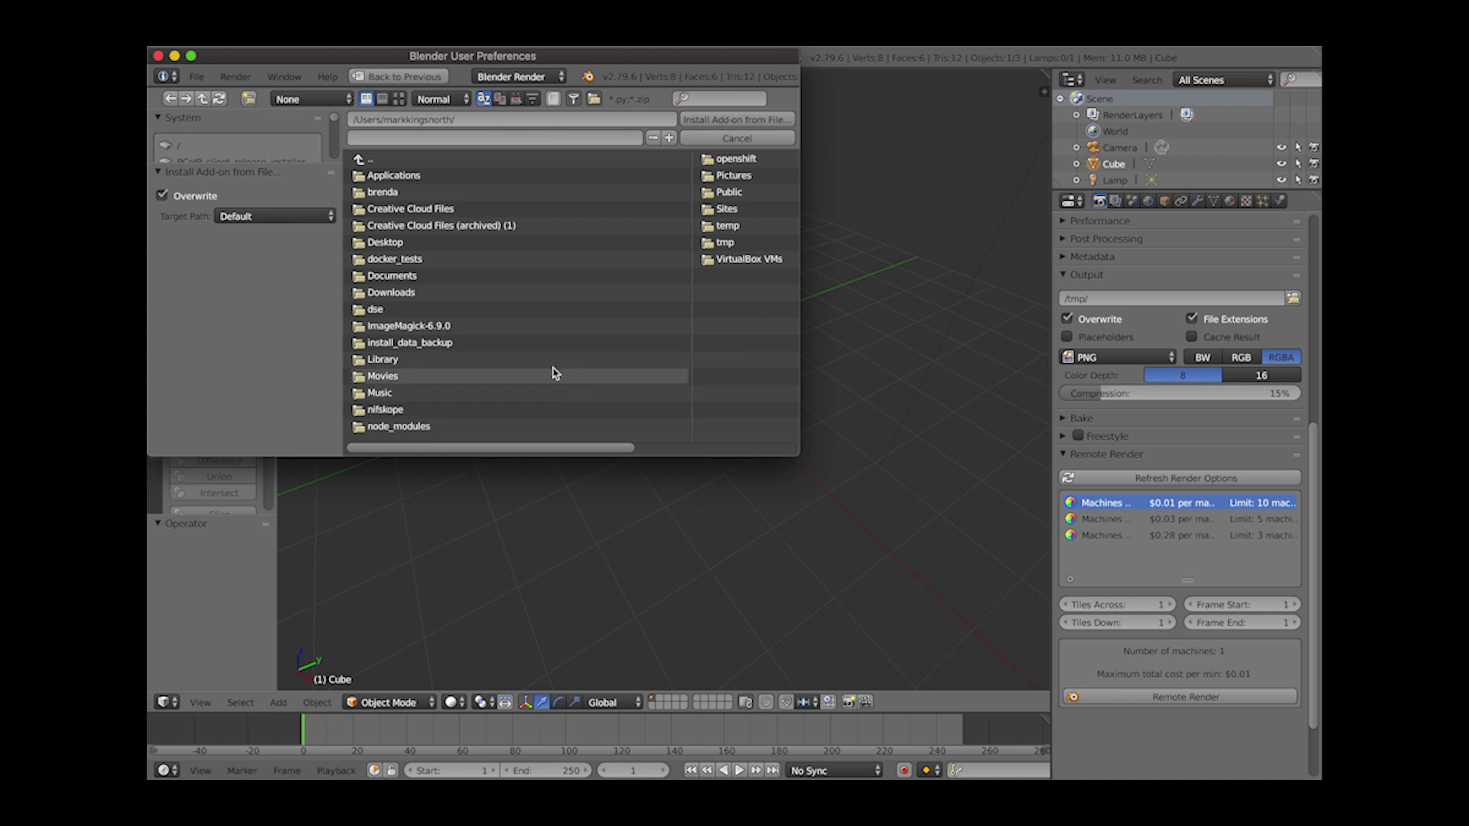
click(400, 277)
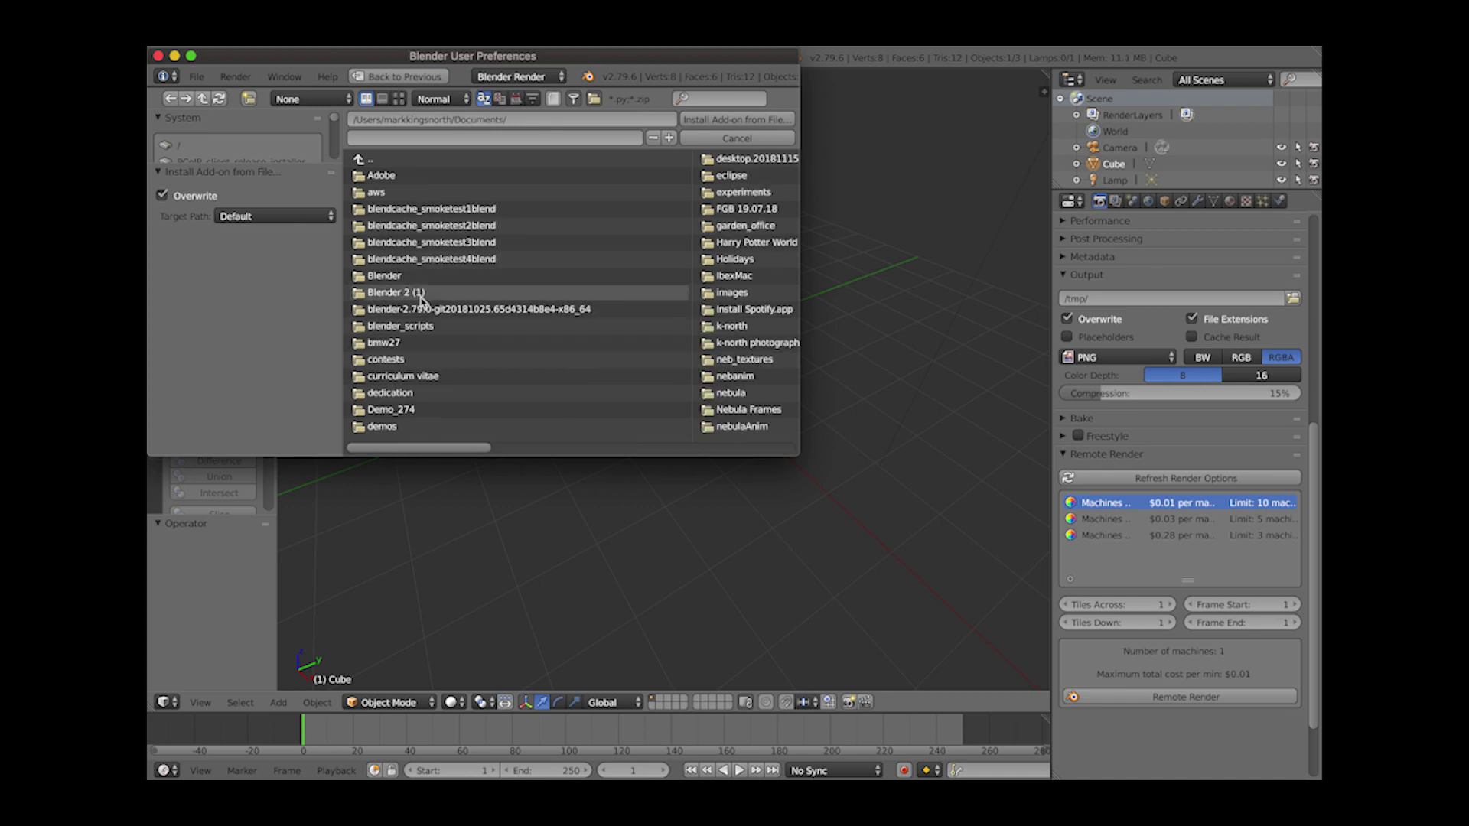
click(424, 327)
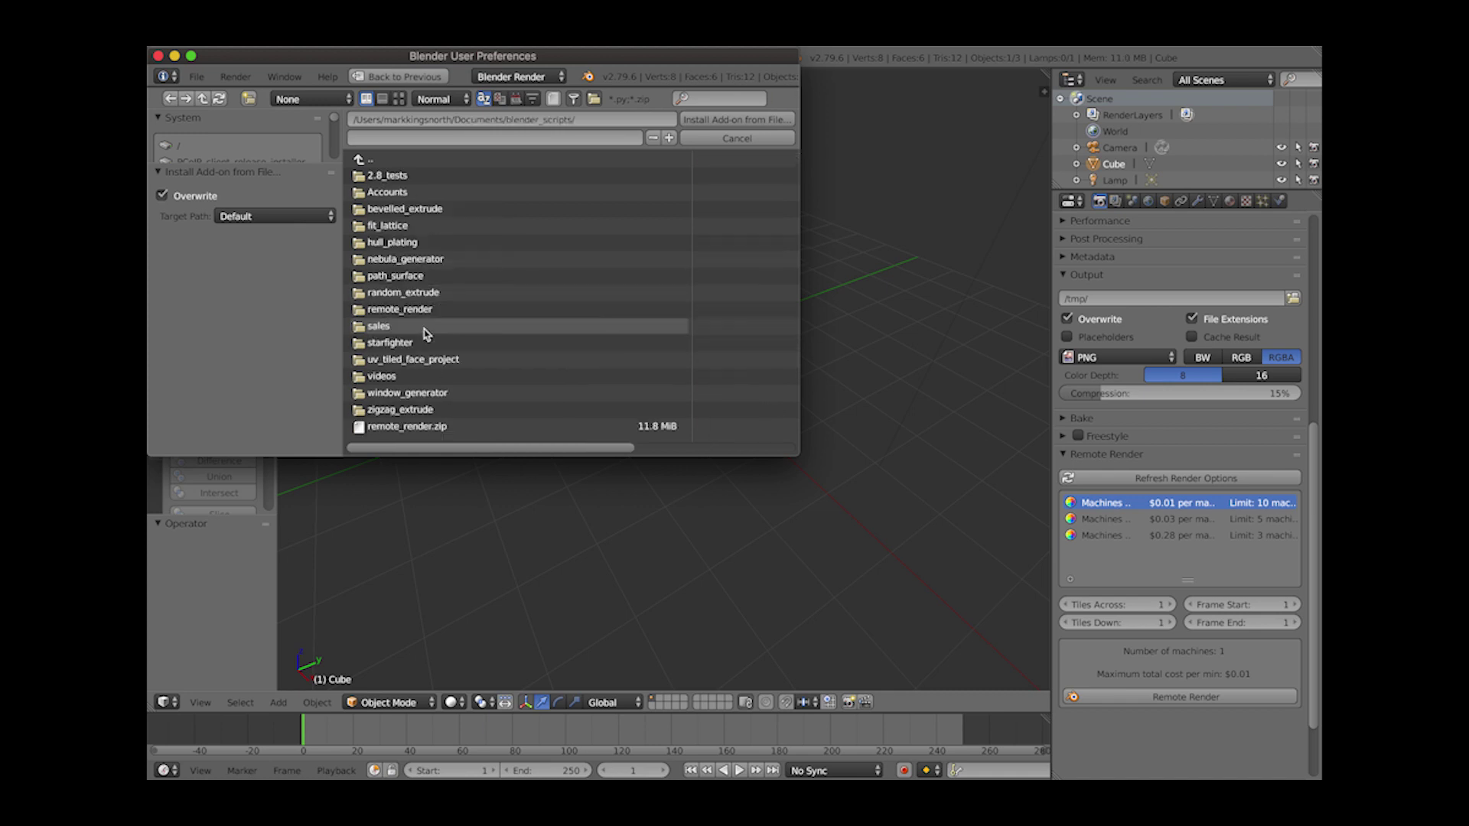
click(428, 410)
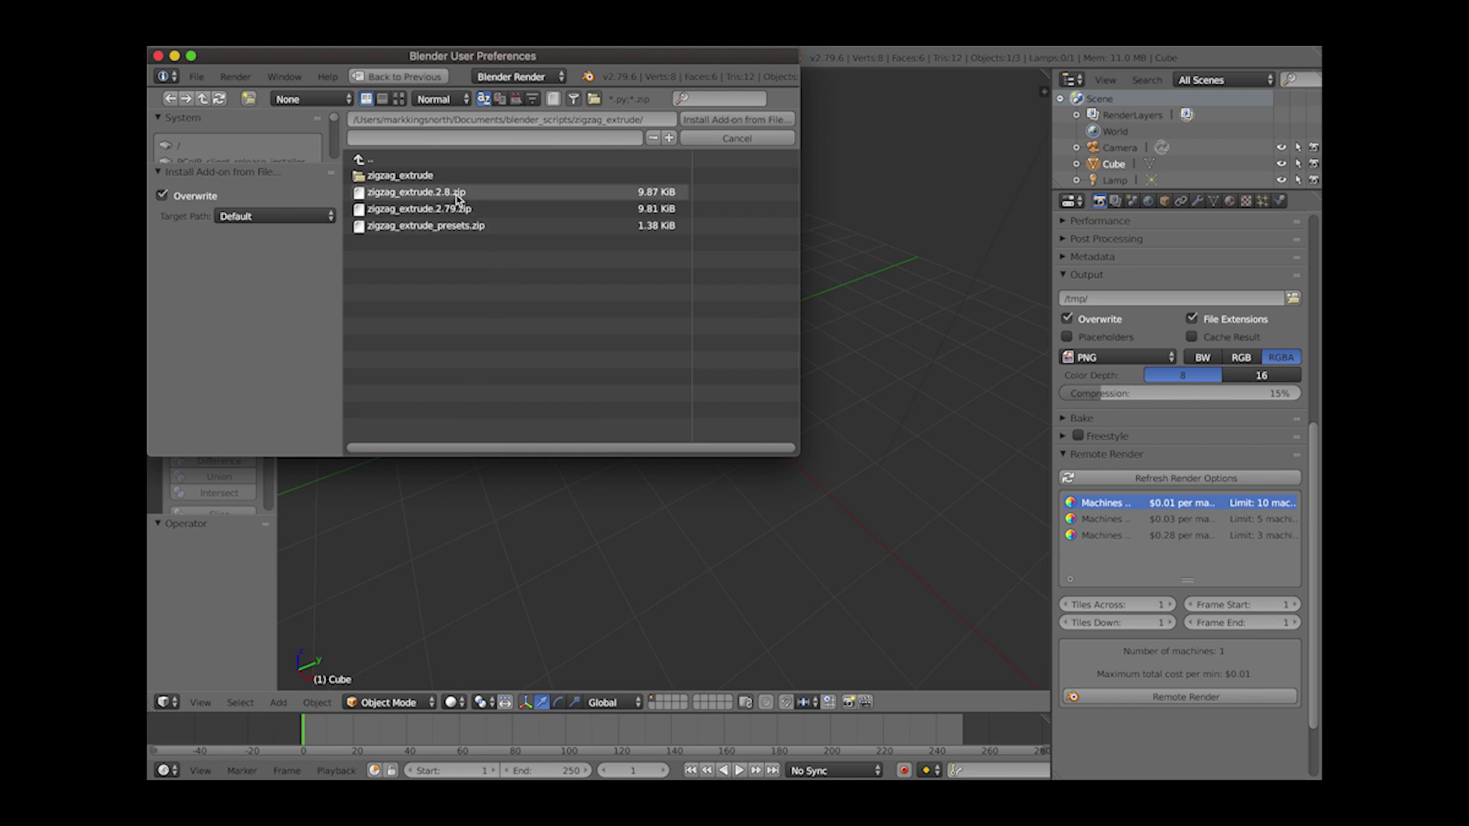
click(477, 212)
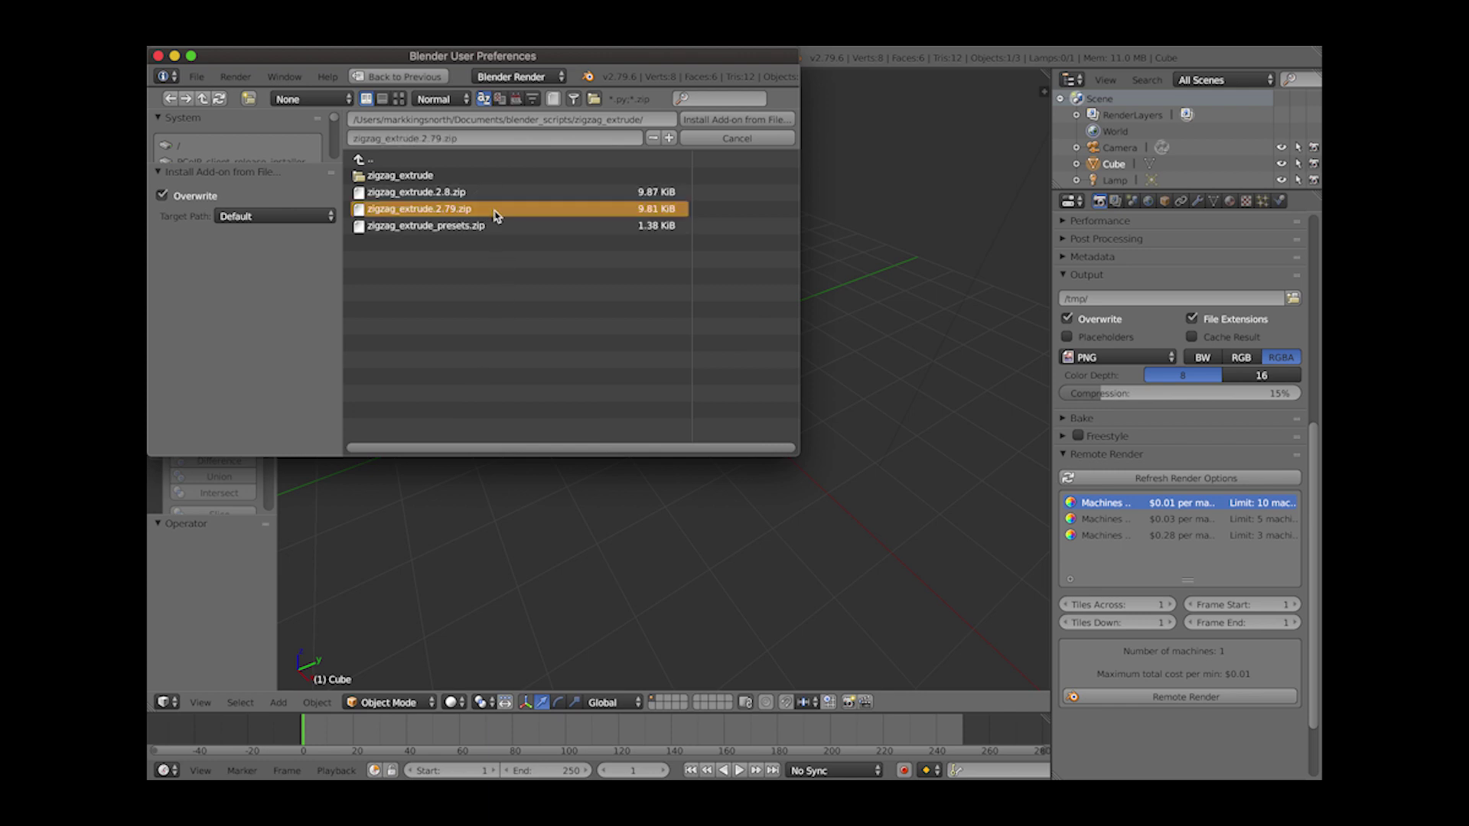
click(738, 121)
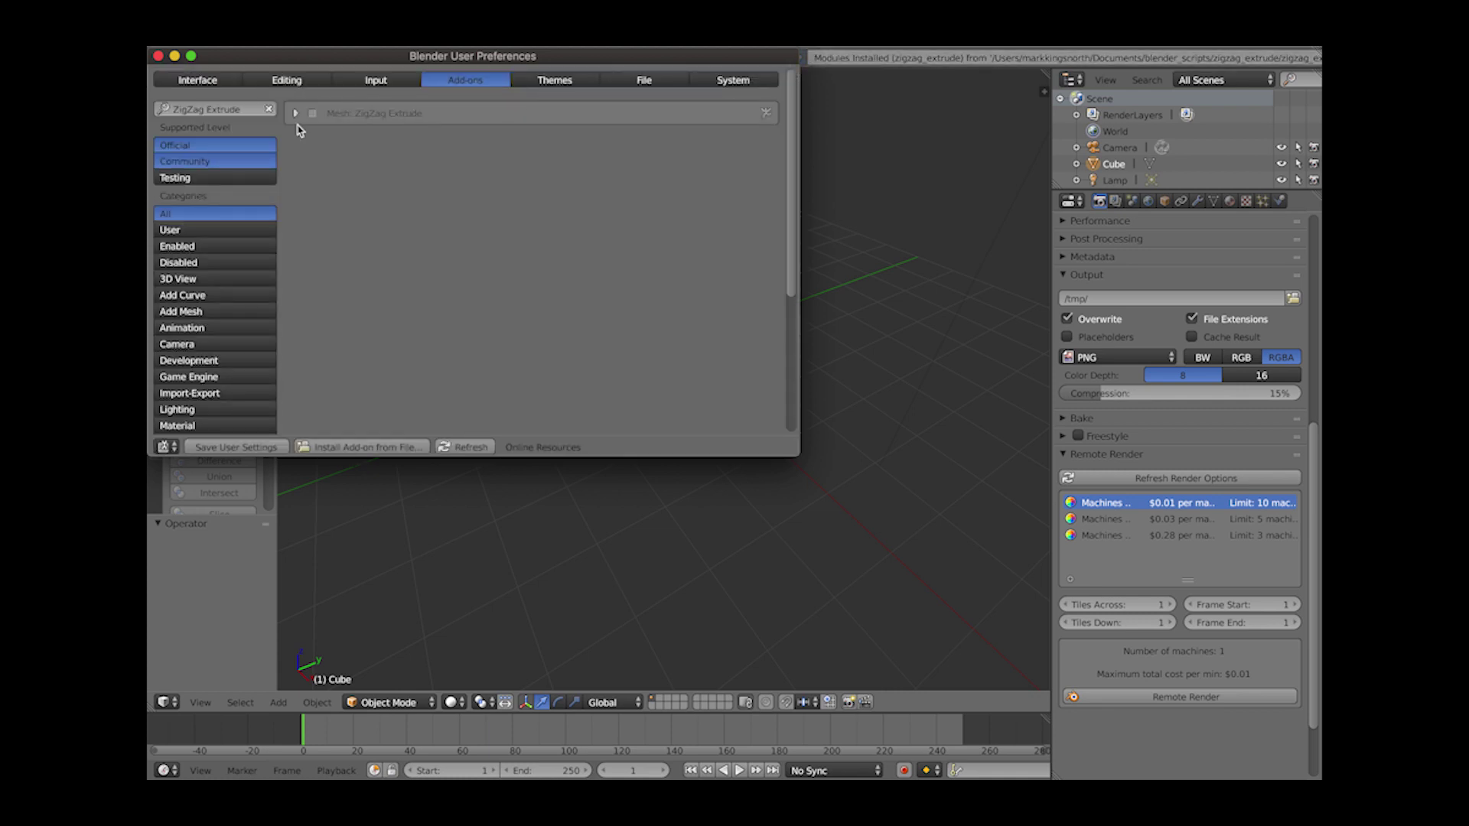
- Enable the ZigZag Extrude add-on after expanding its details, and close the user preferences
click(296, 113)
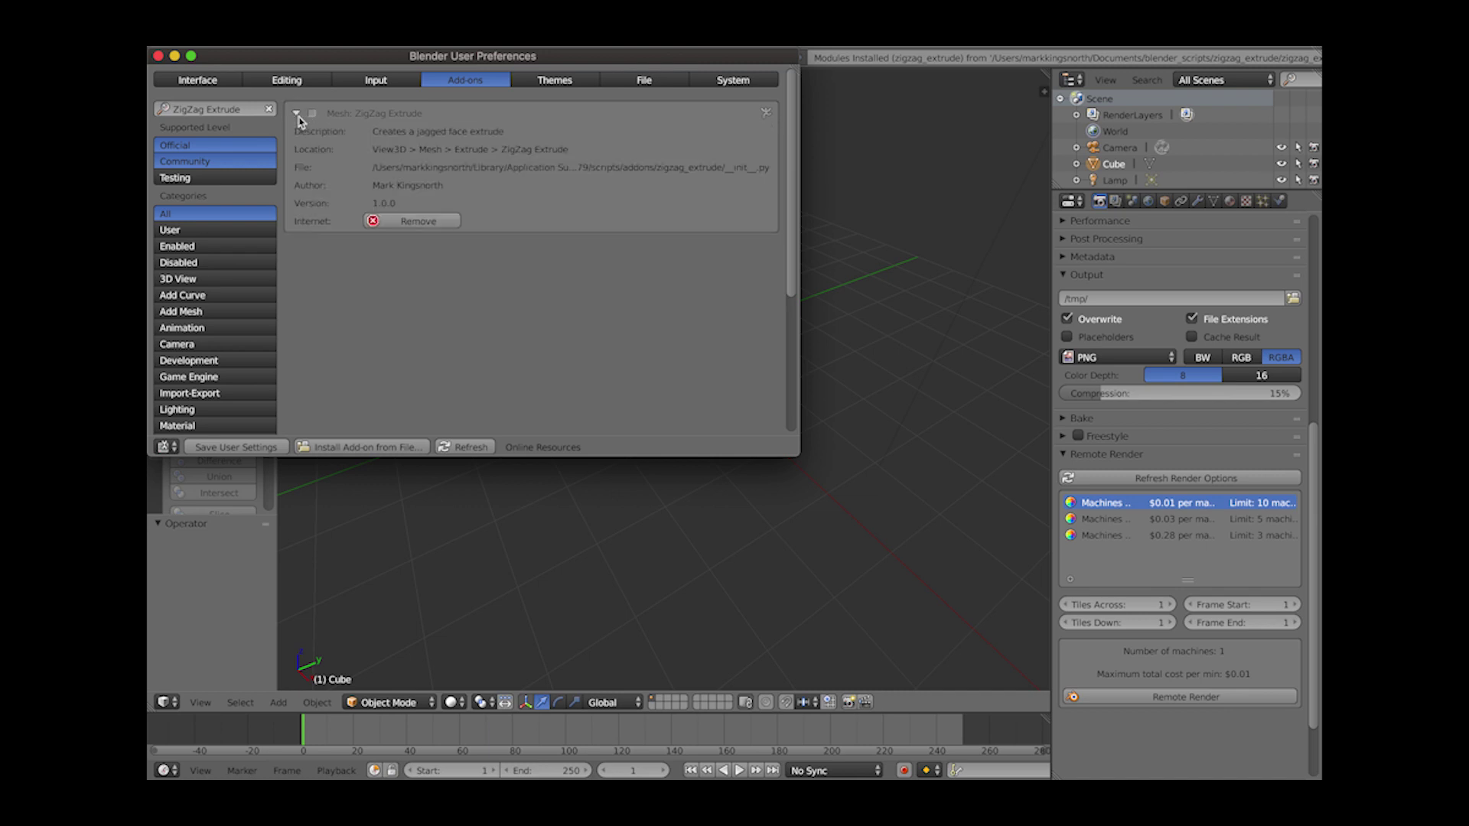
click(312, 114)
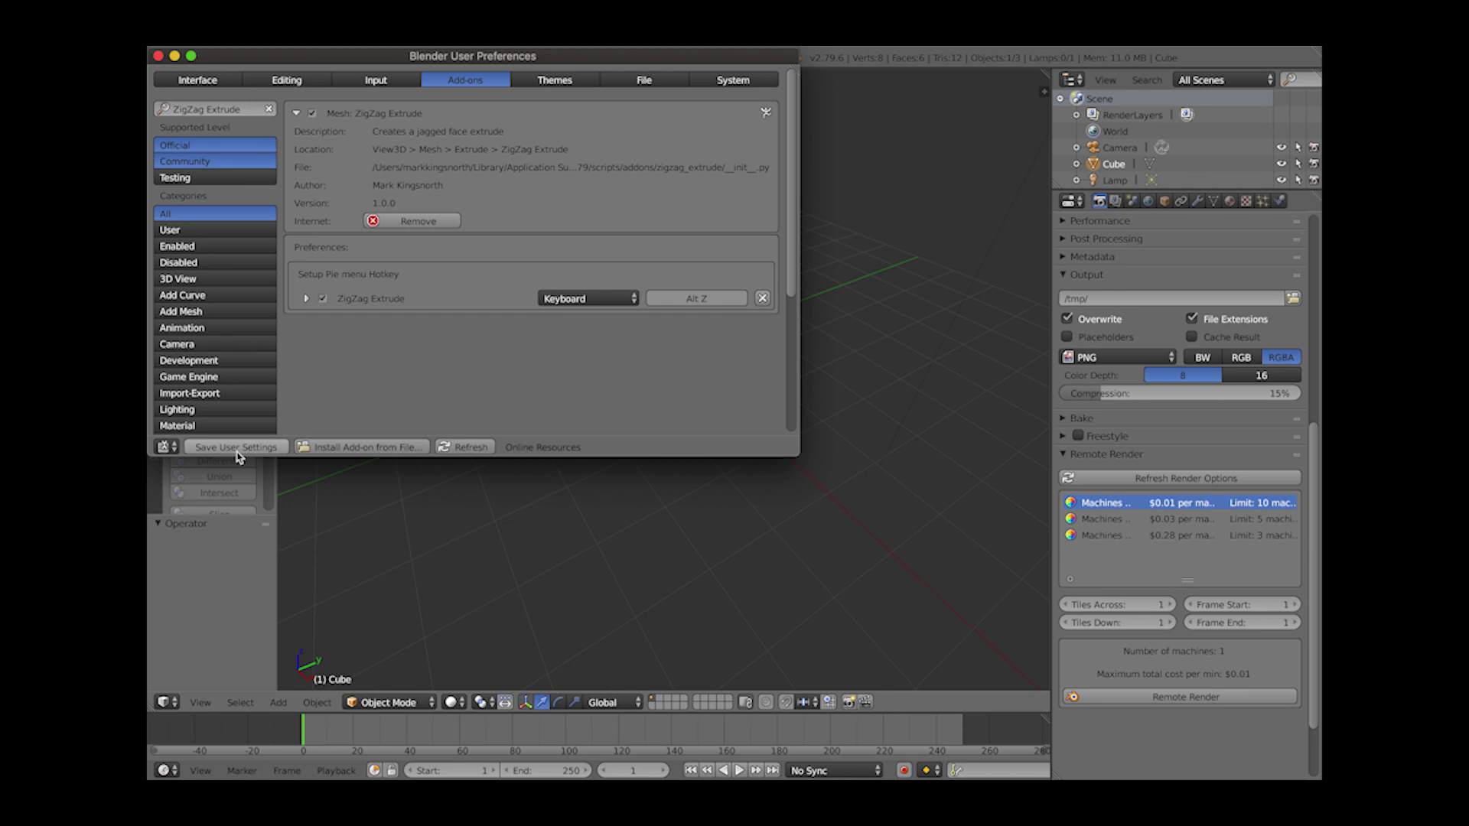
click(158, 57)
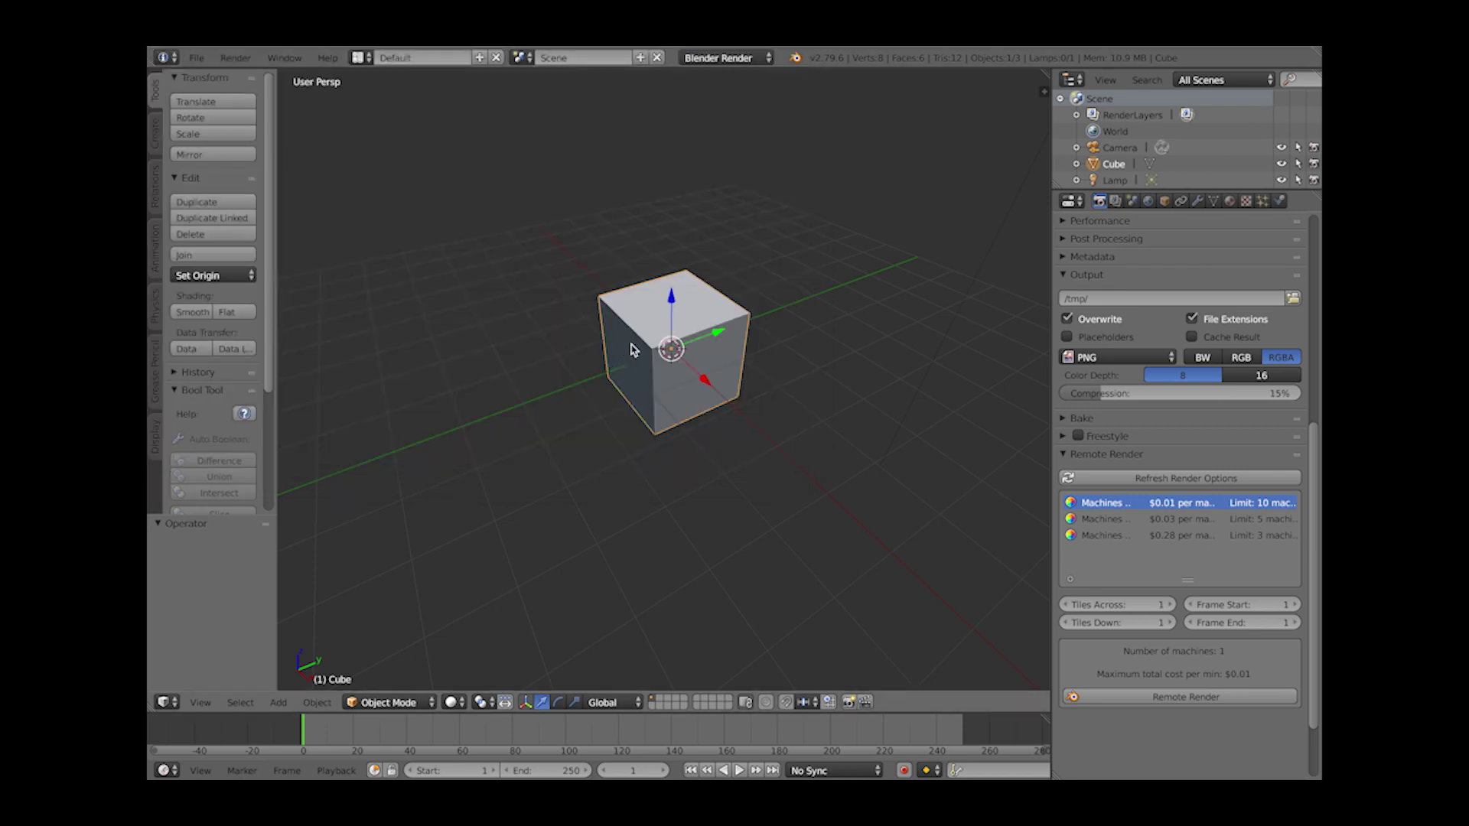
- Extrude the cube's top face upward with ZigZag Extrude to about the cube's own height, and leave Edit Mode
key(Tab)
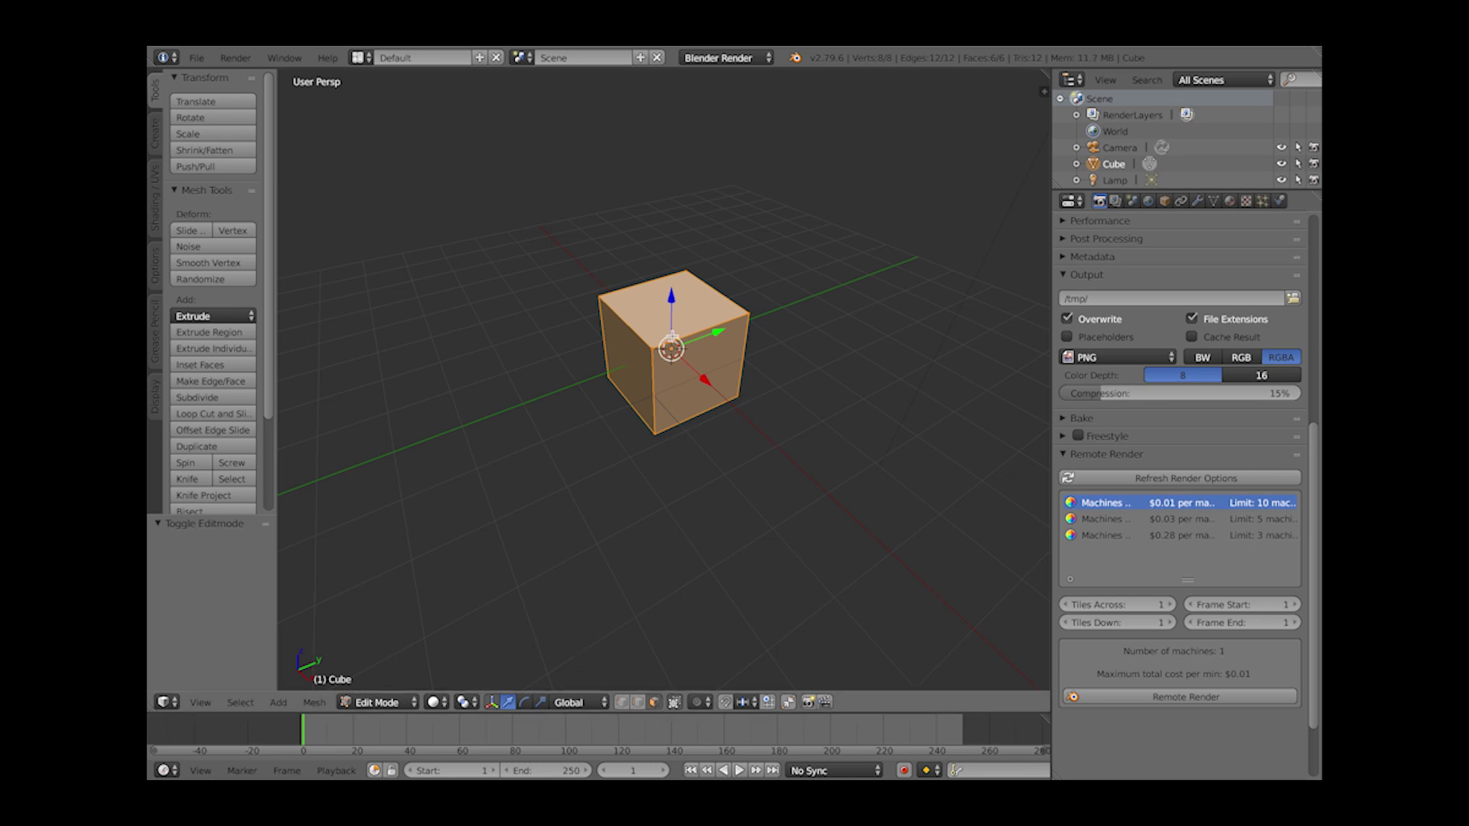
right_click(667, 320)
key(e)
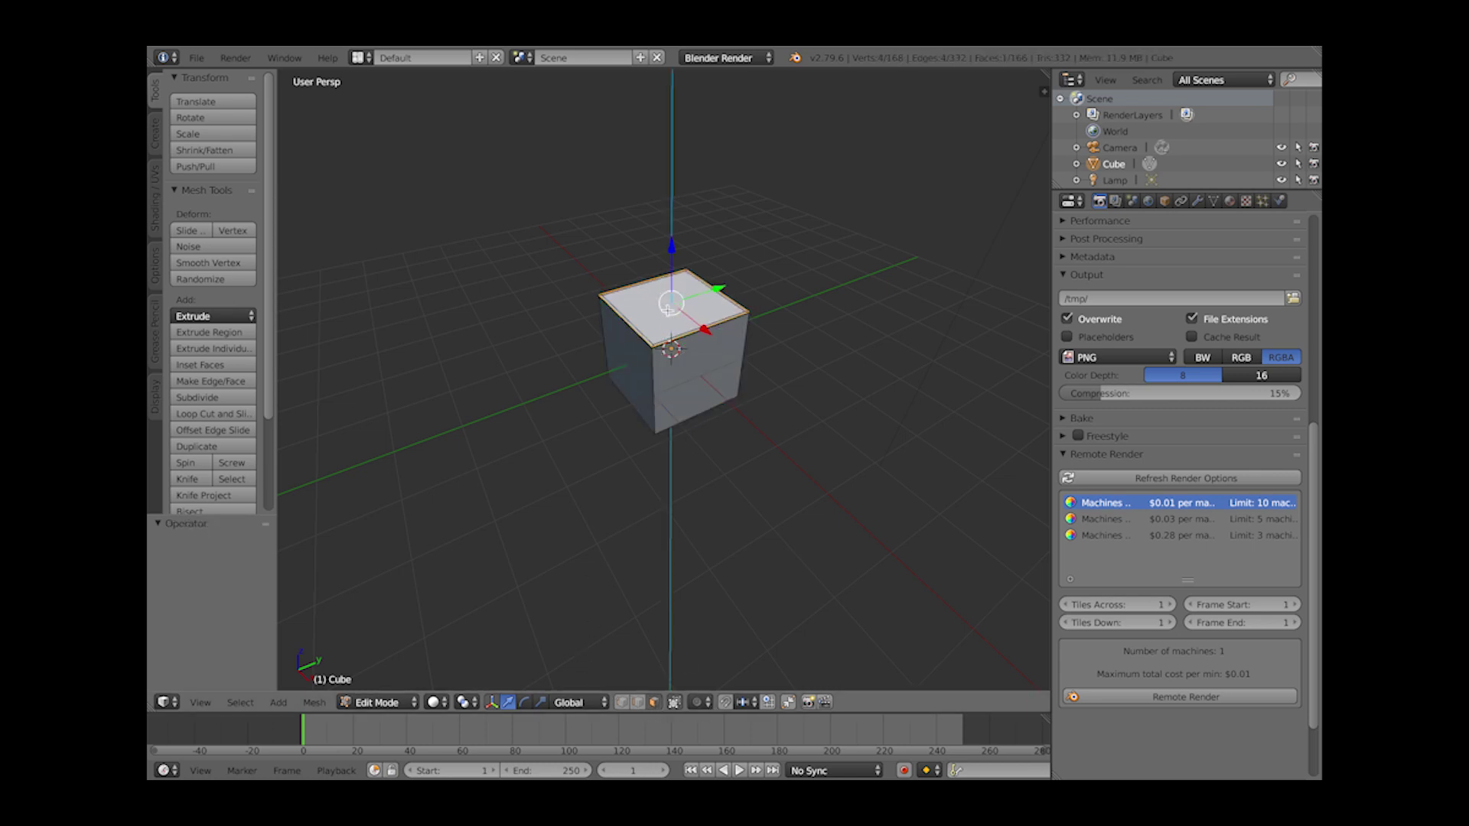
click(673, 230)
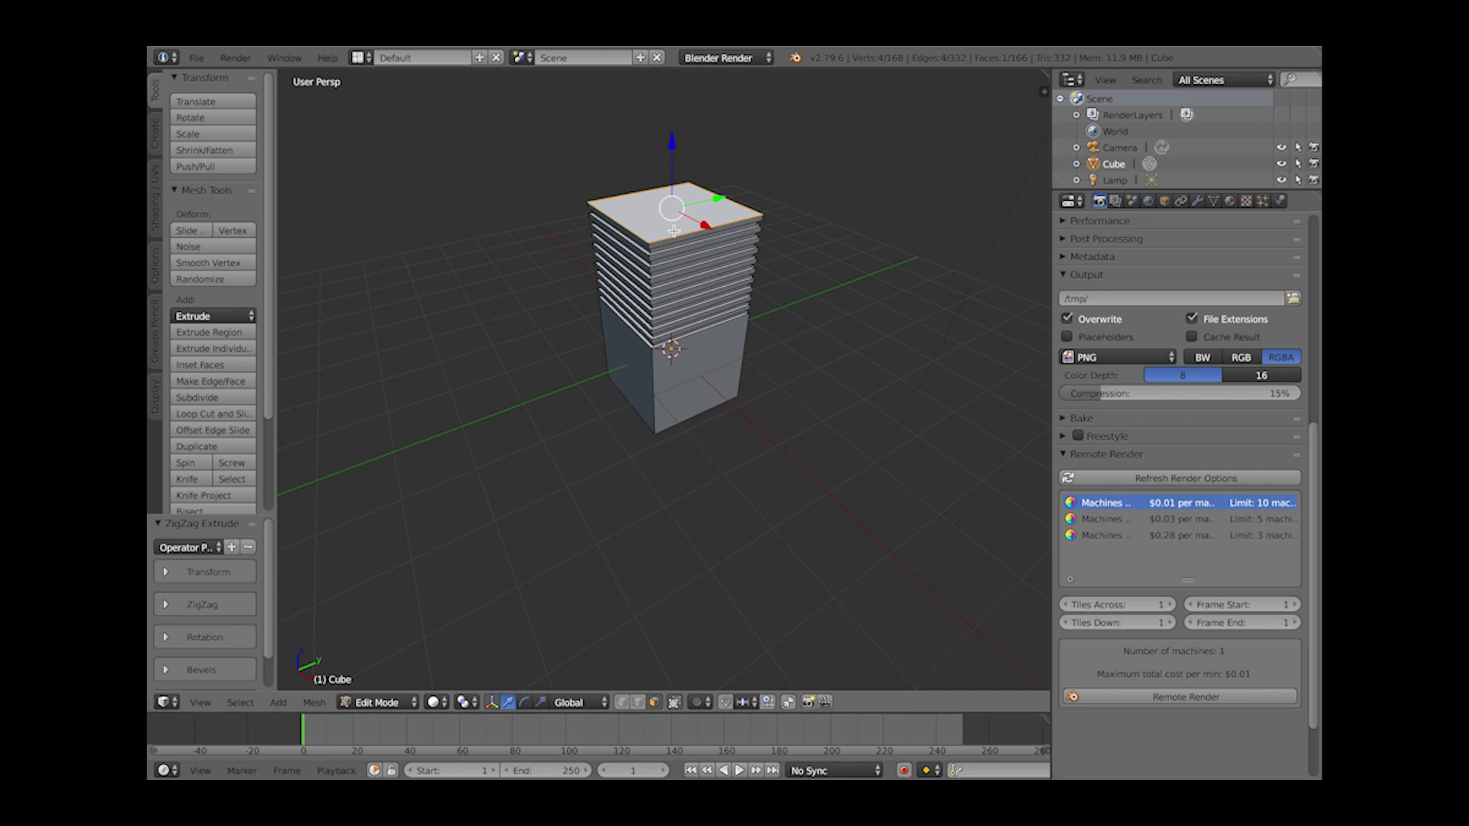
key(Tab)
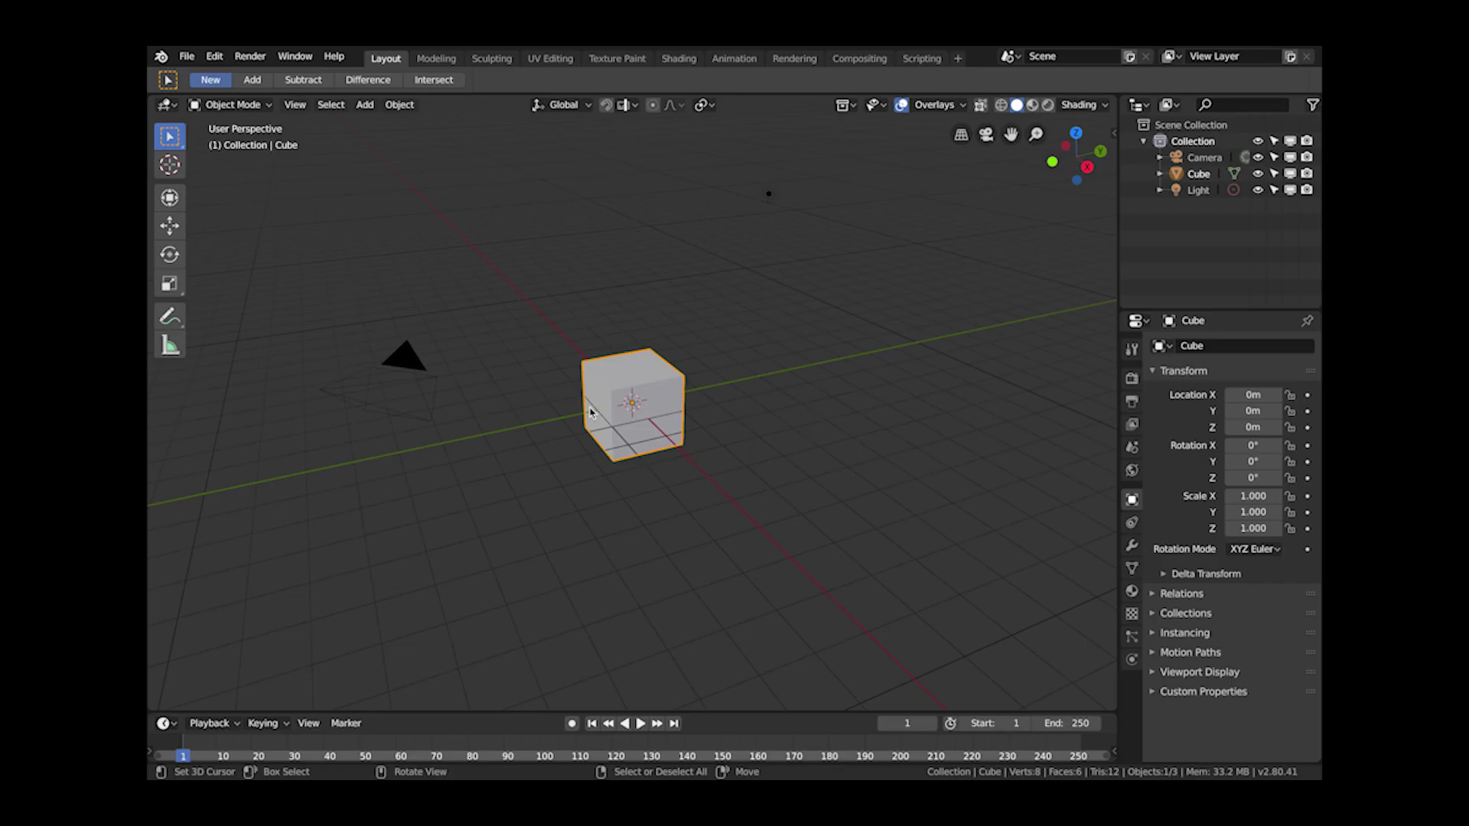
- In Edit Mode, inset the cube's top face by about 0.18 and extrude it slightly upward
middle_drag(594, 407, 630, 343)
key(Tab)
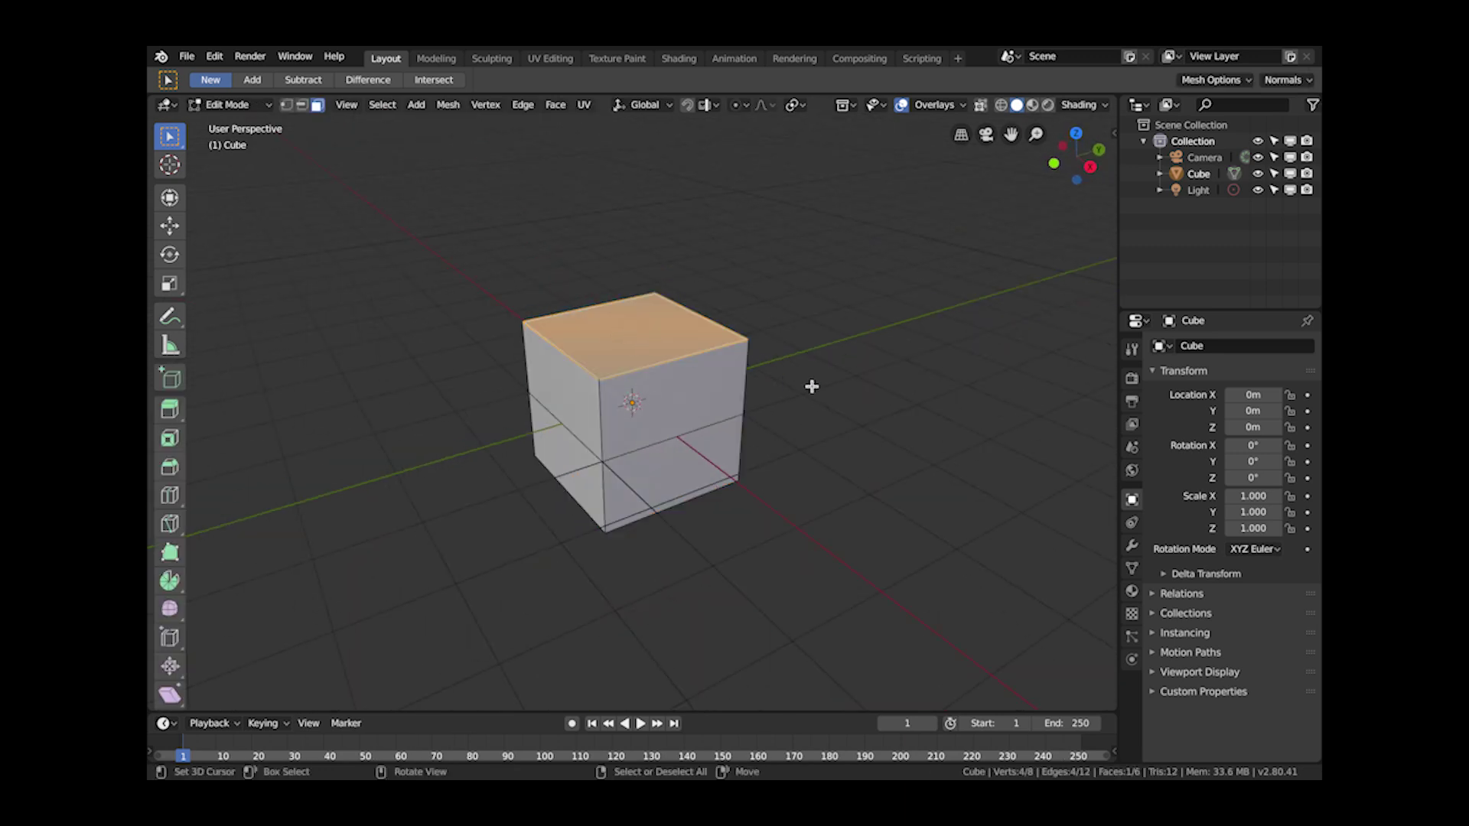
key(i)
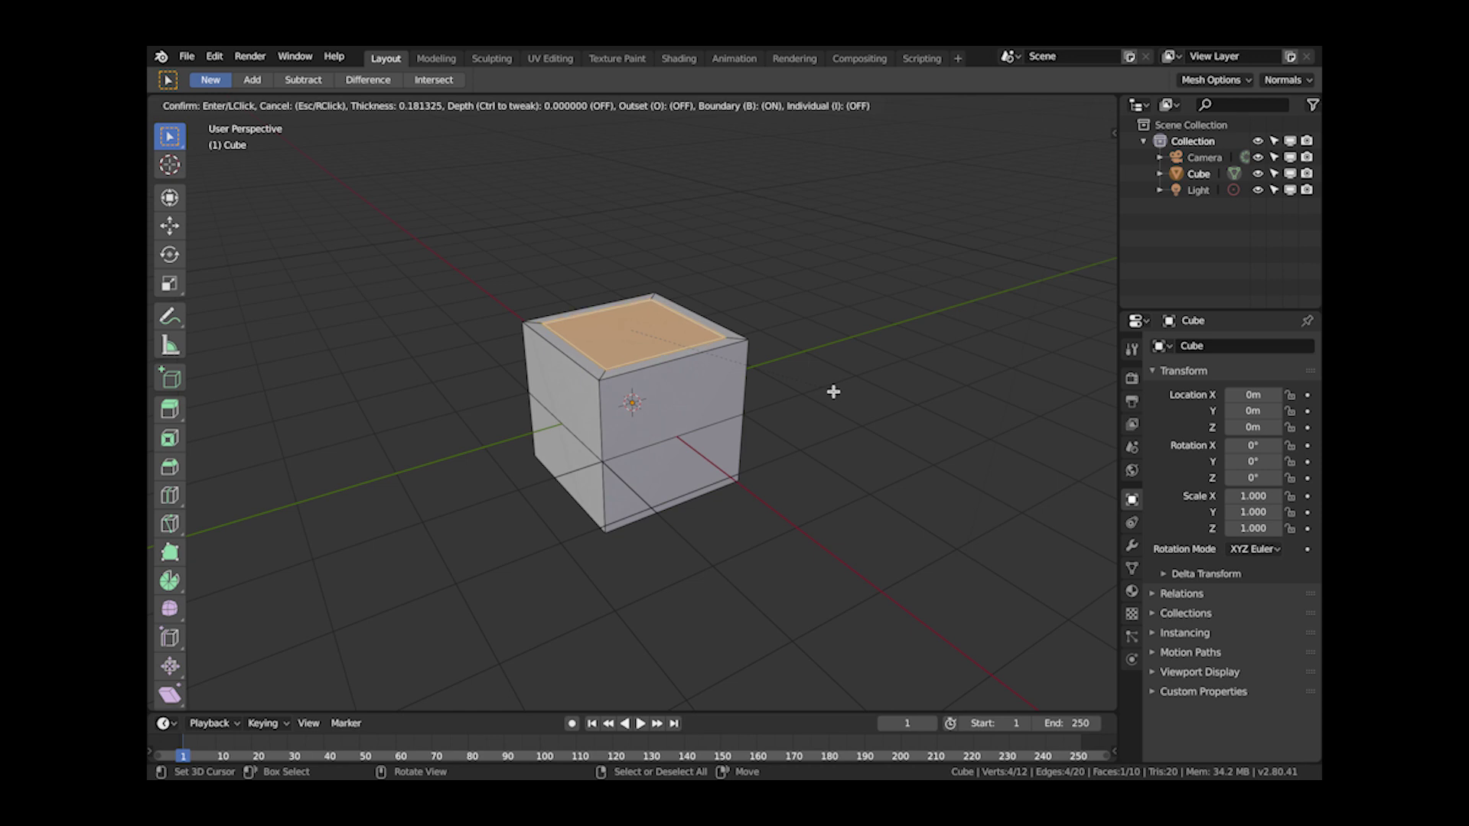
click(834, 392)
key(e)
click(831, 383)
- Form a first ridge by extruding the top face in place, scaling it out to the cube's width and raising it slightly
key(e)
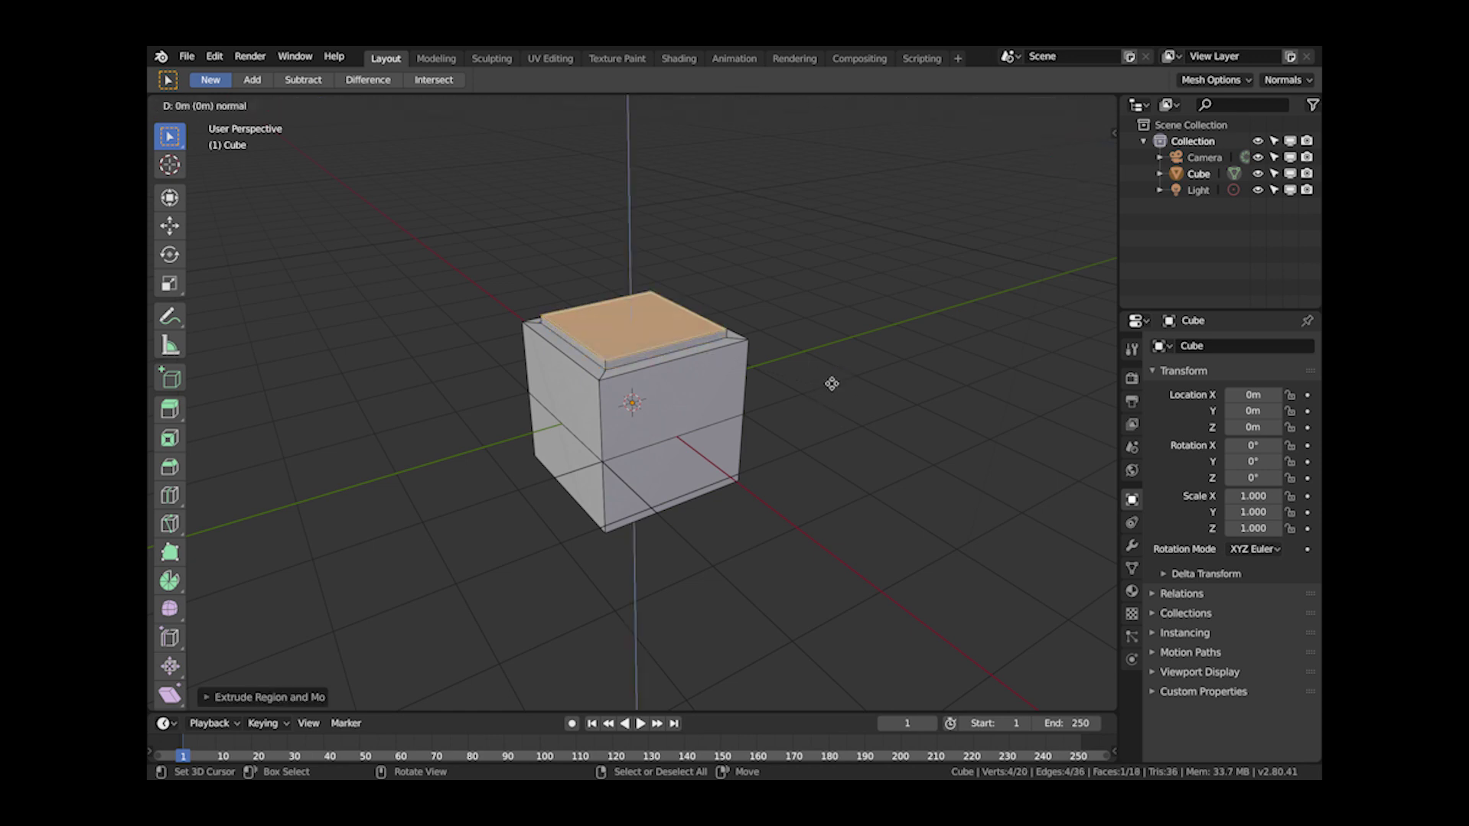
key(s)
click(869, 413)
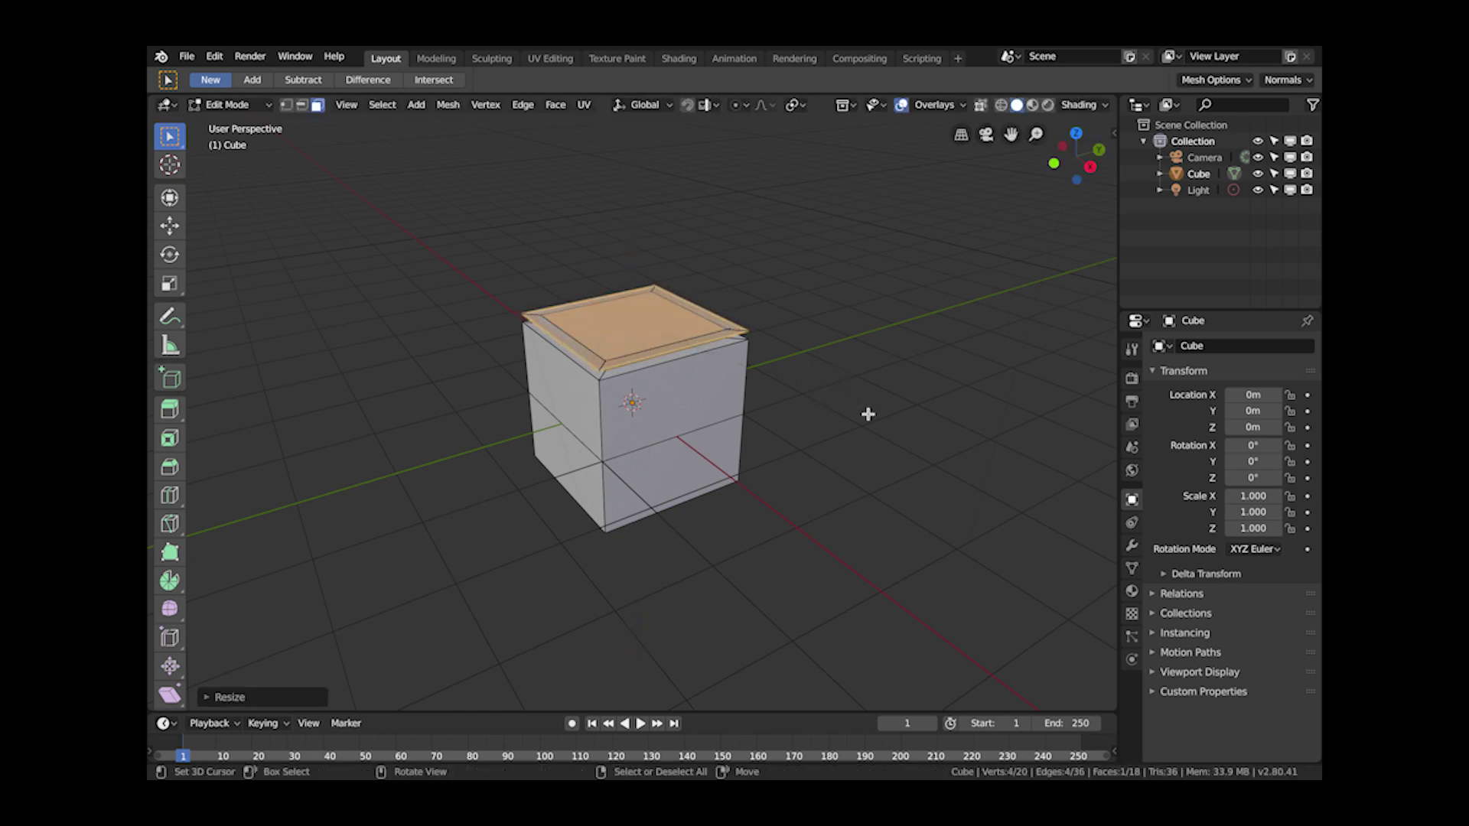
key(e)
click(867, 407)
- Inset the first ridge's top face slightly and extrude it a short distance upward
key(i)
click(863, 406)
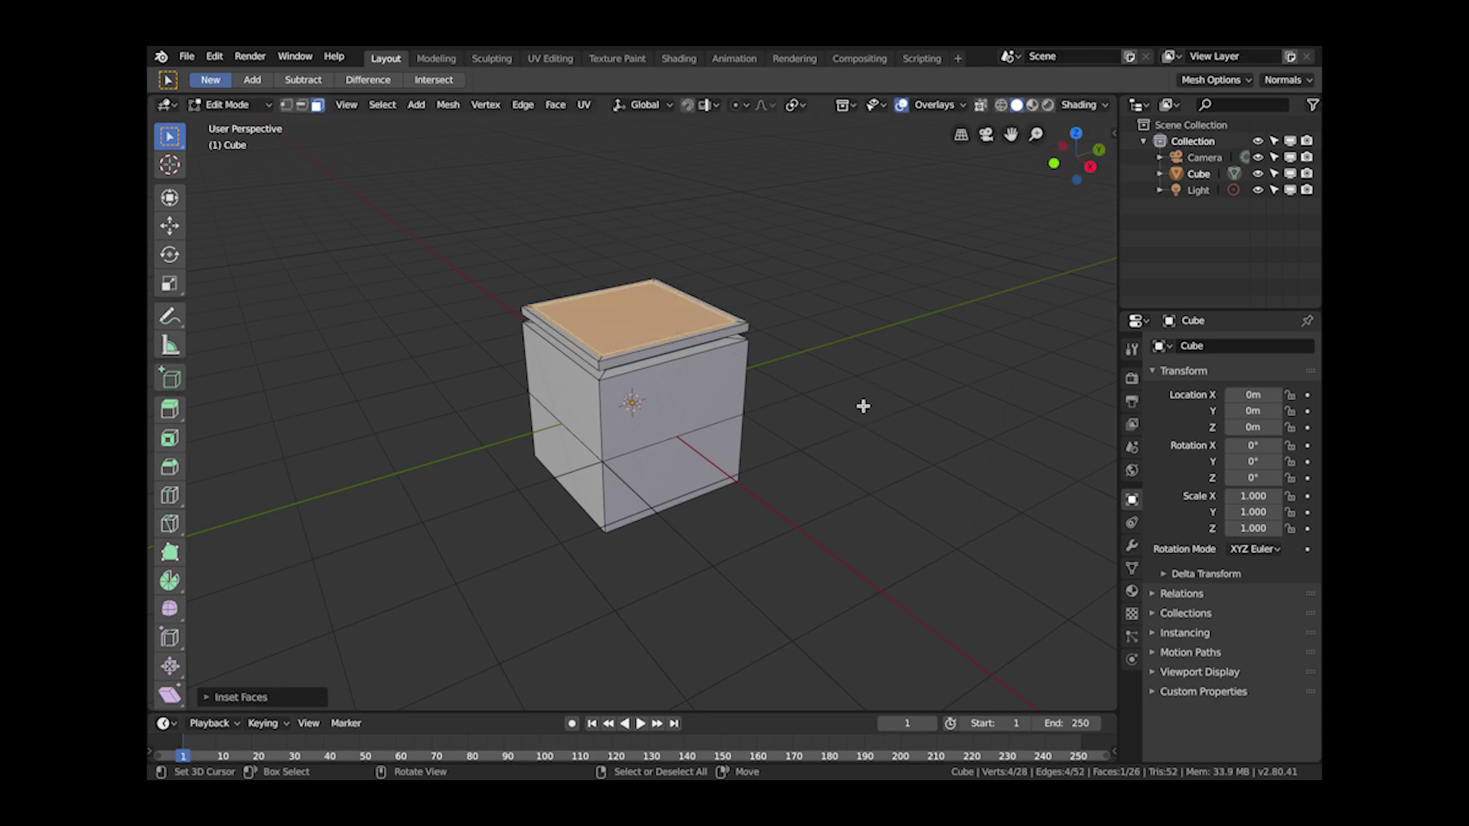
key(e)
click(863, 404)
- Form a second ridge by extruding the top face in place, scaling it out past the first ridge and raising it slightly
key(e)
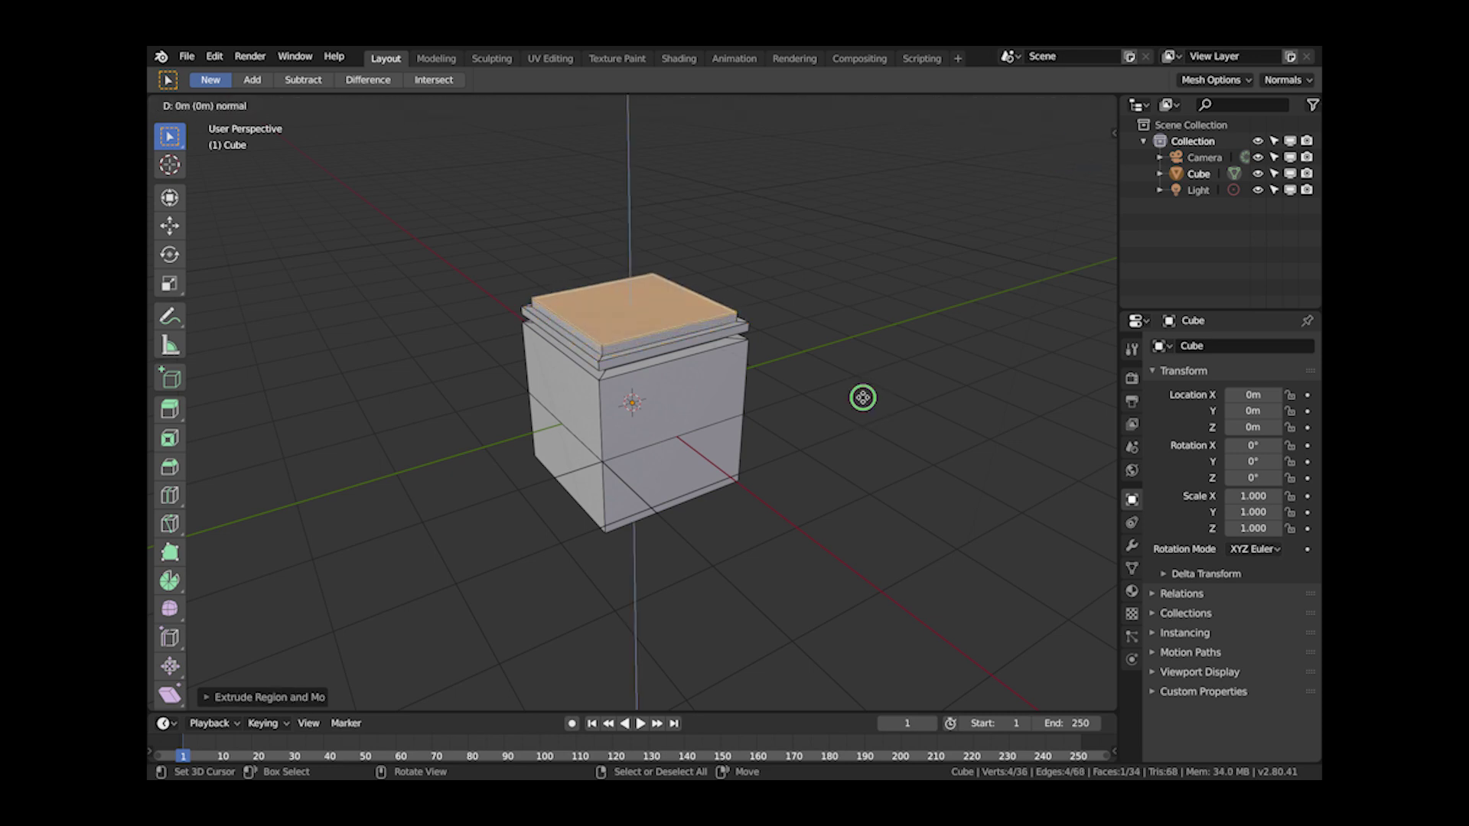
key(s)
click(887, 413)
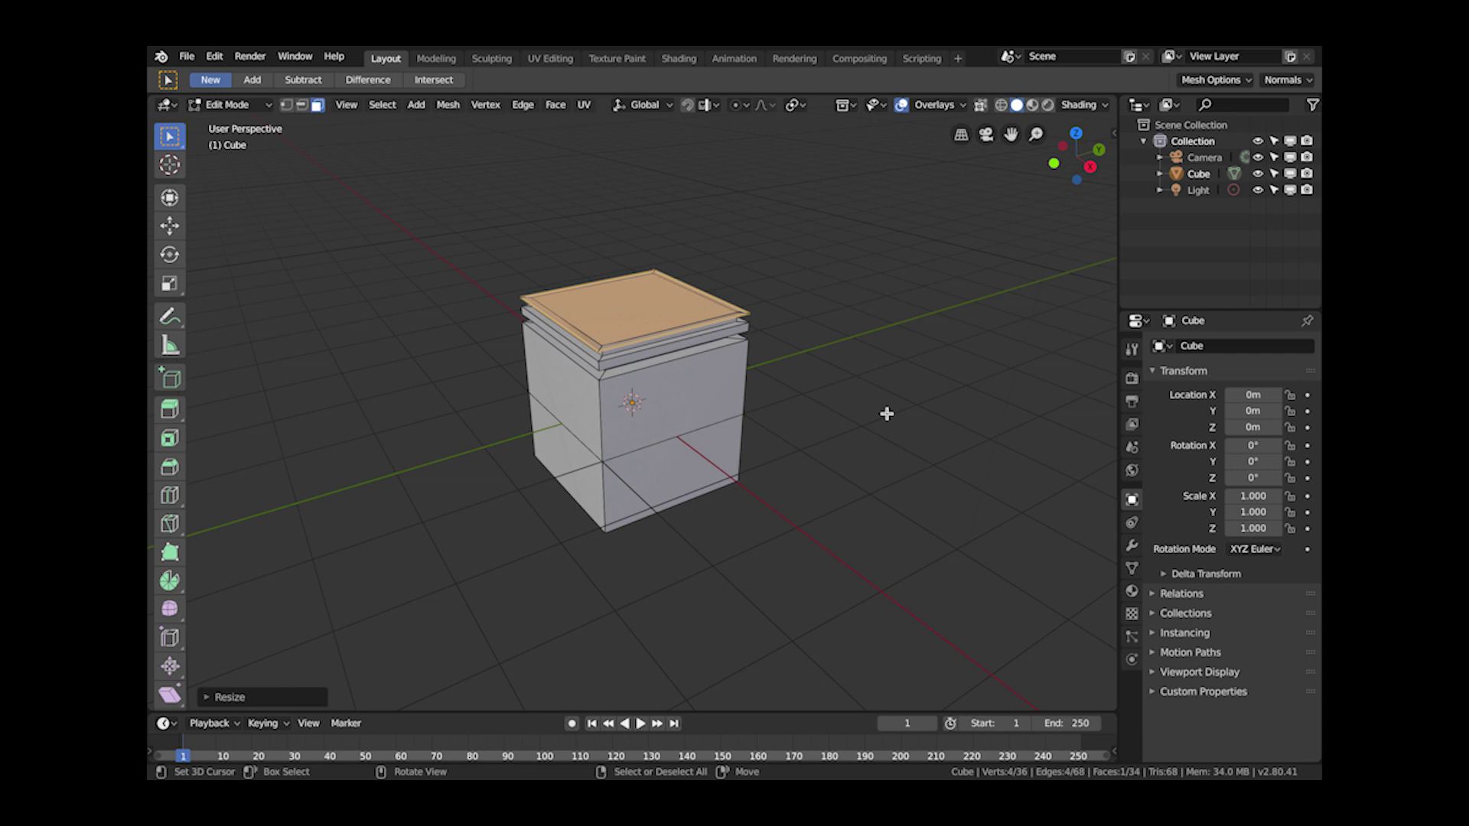
key(e)
click(883, 403)
- Inset the second ridge's top face by about 0.13 and extrude it slightly upward
key(i)
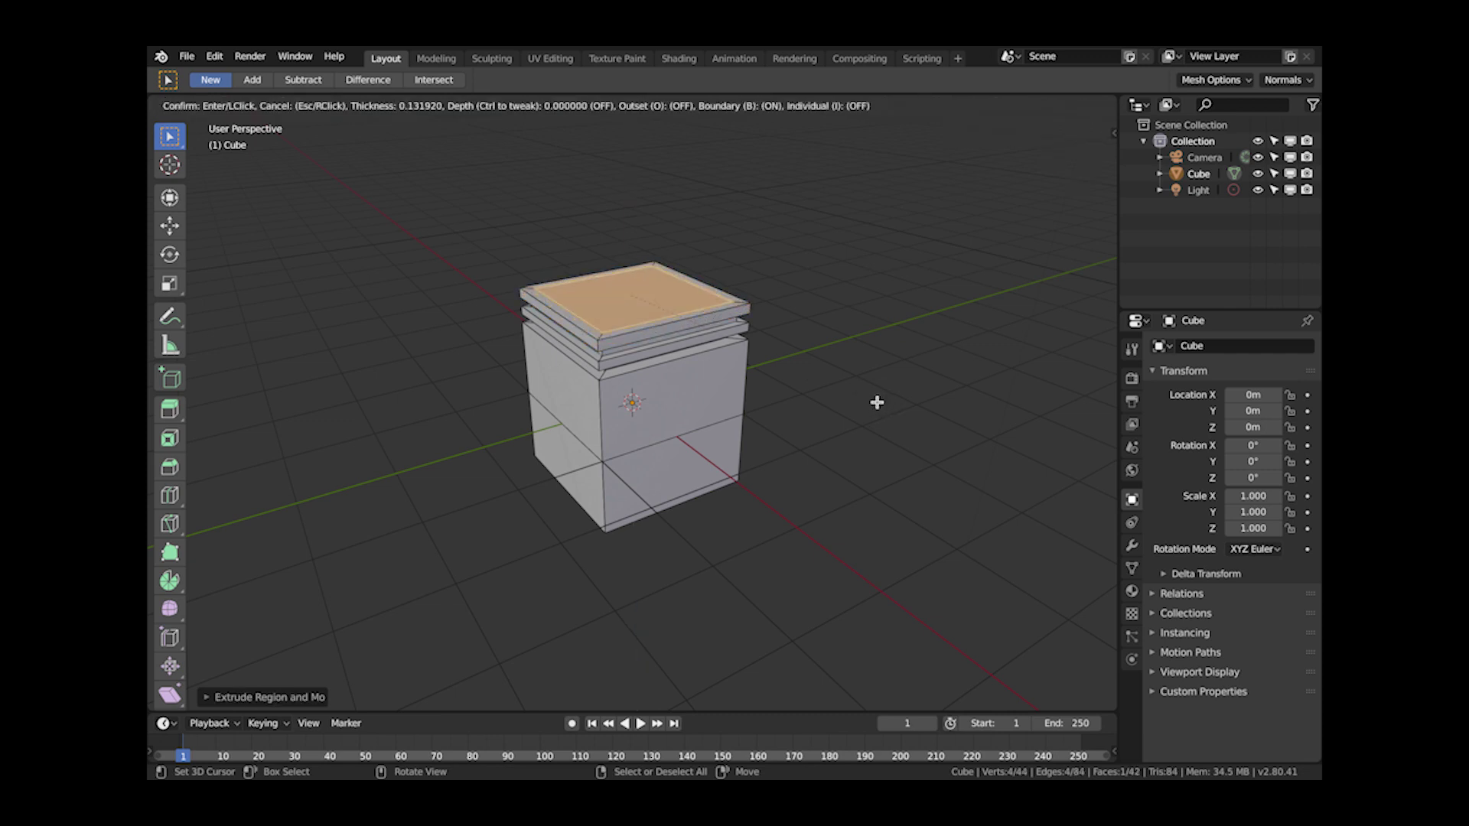
click(879, 403)
key(e)
click(877, 395)
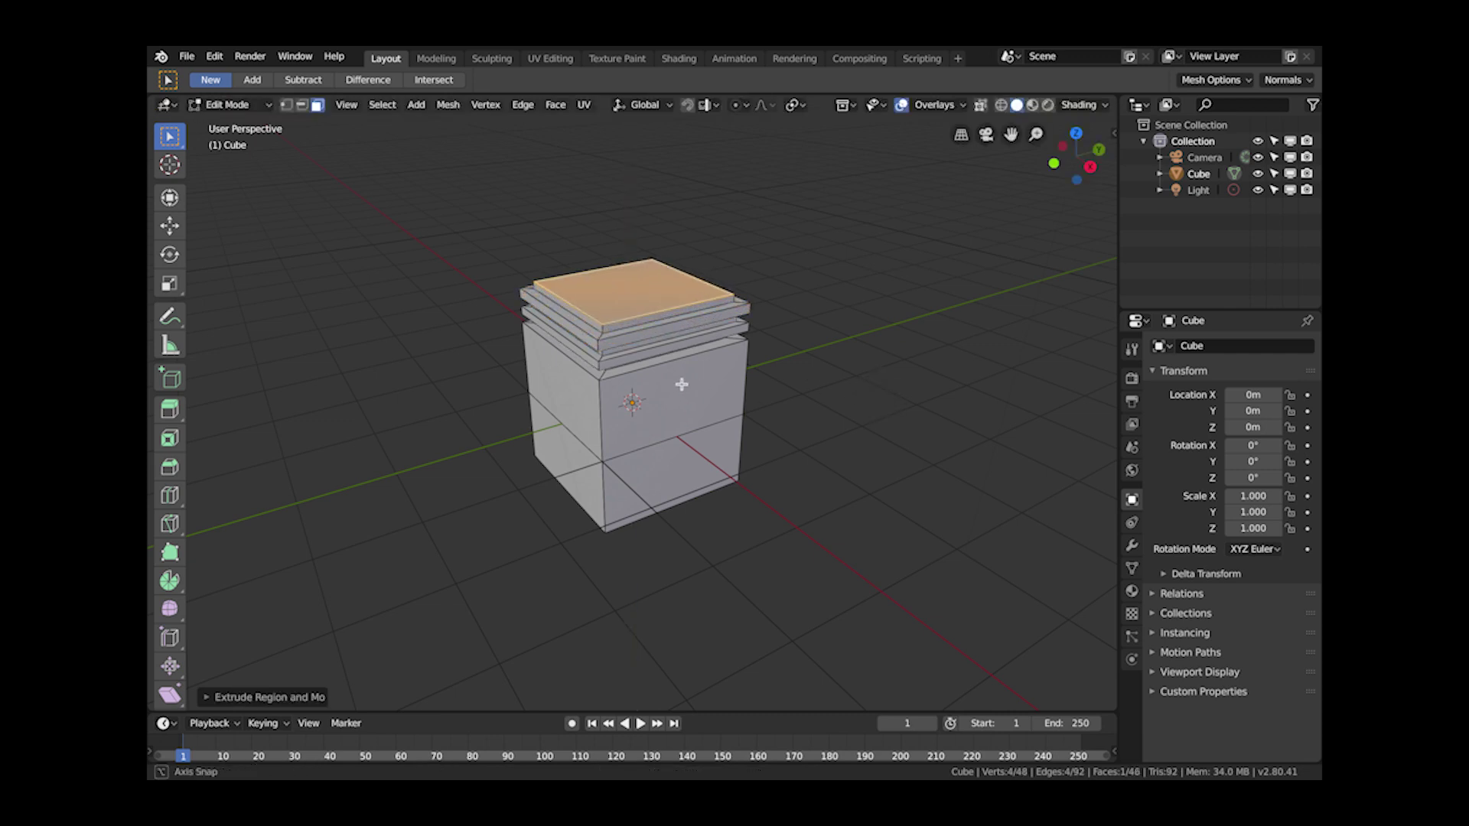
- Scale the top face out to the width of the second ridge and extrude it upward as a third ridge
middle_drag(689, 386, 714, 387)
key(i)
key(Escape)
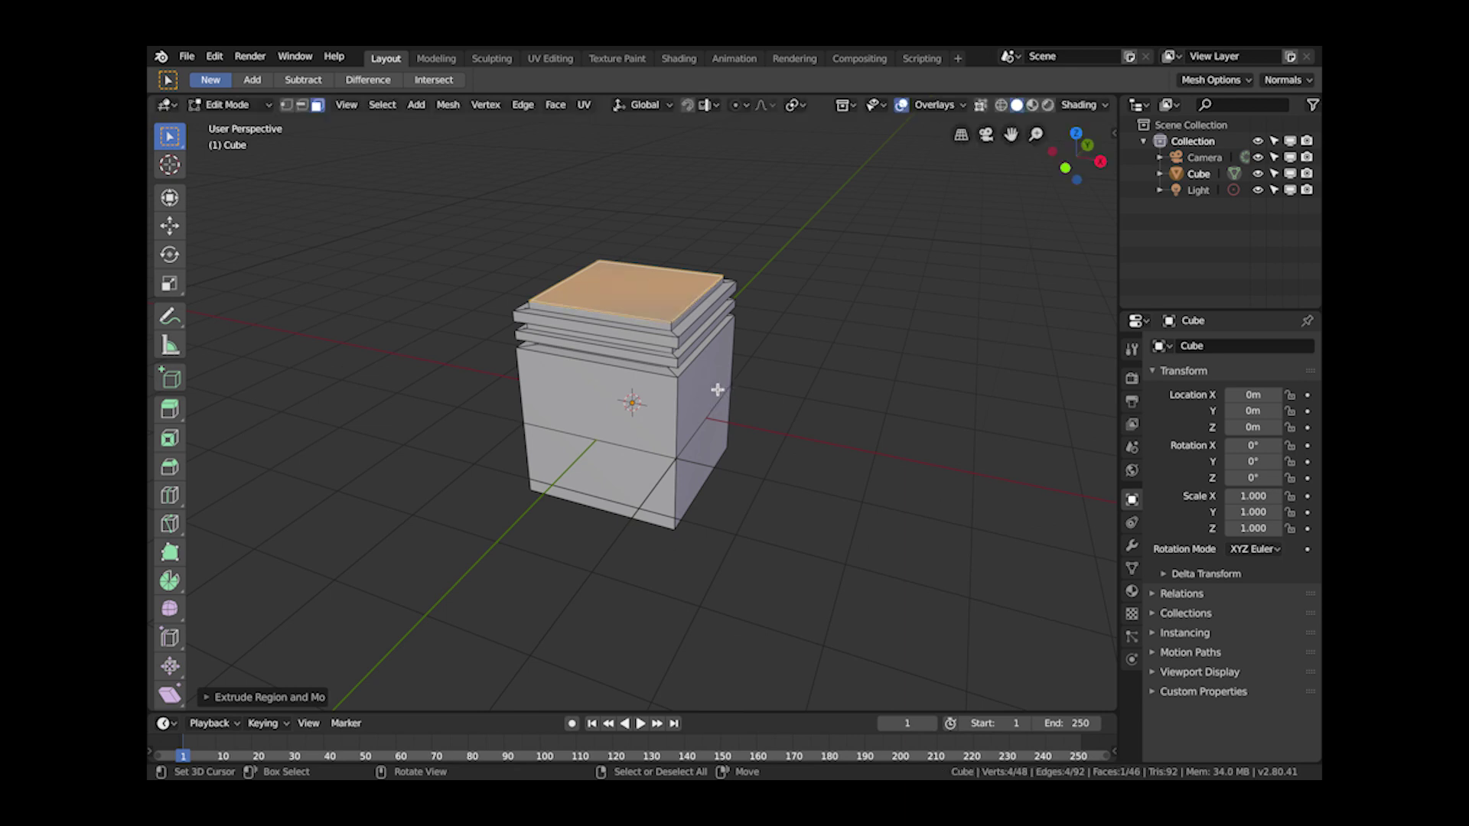
key(s)
click(732, 403)
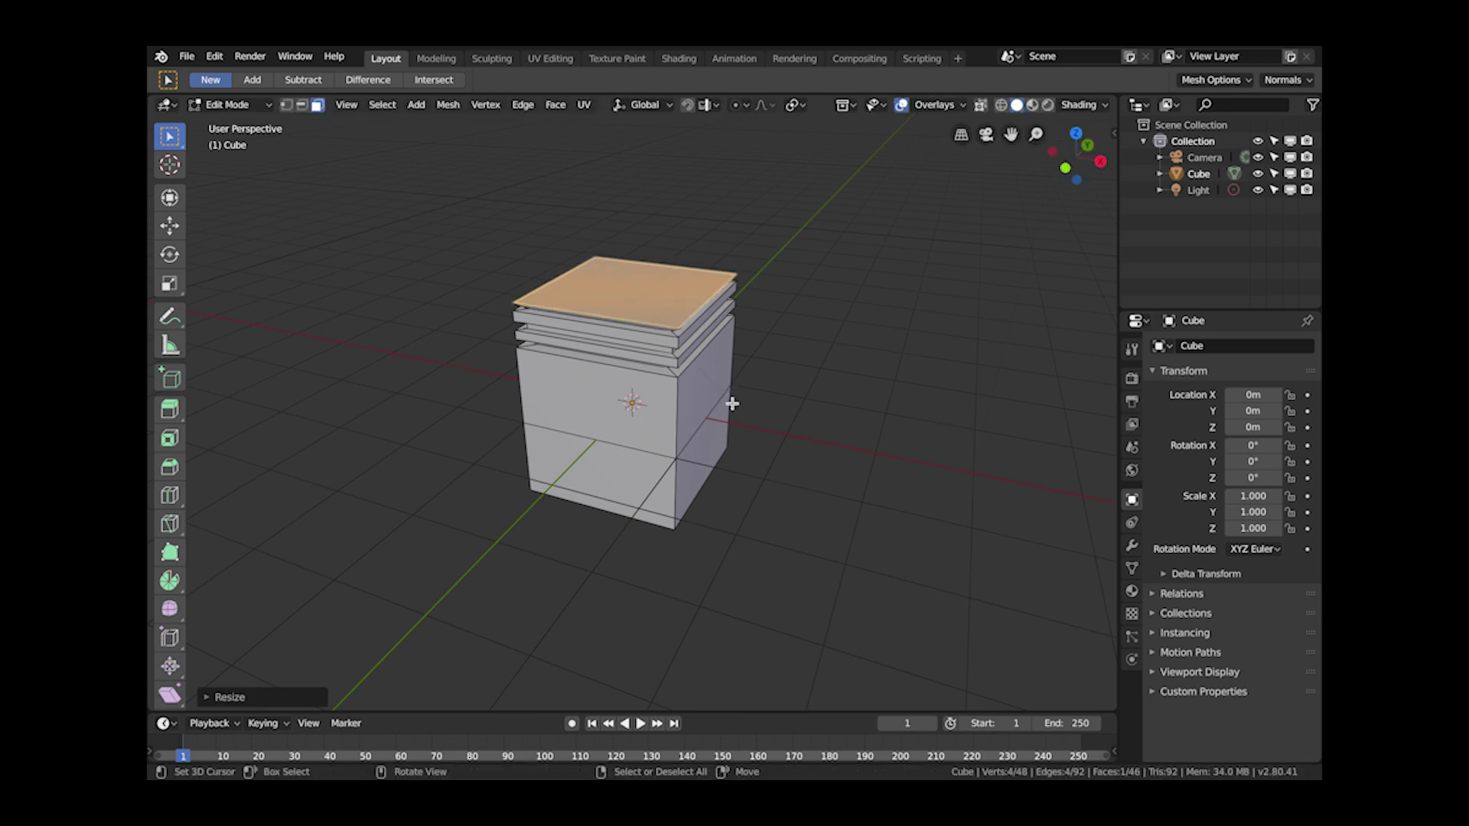
key(e)
click(729, 391)
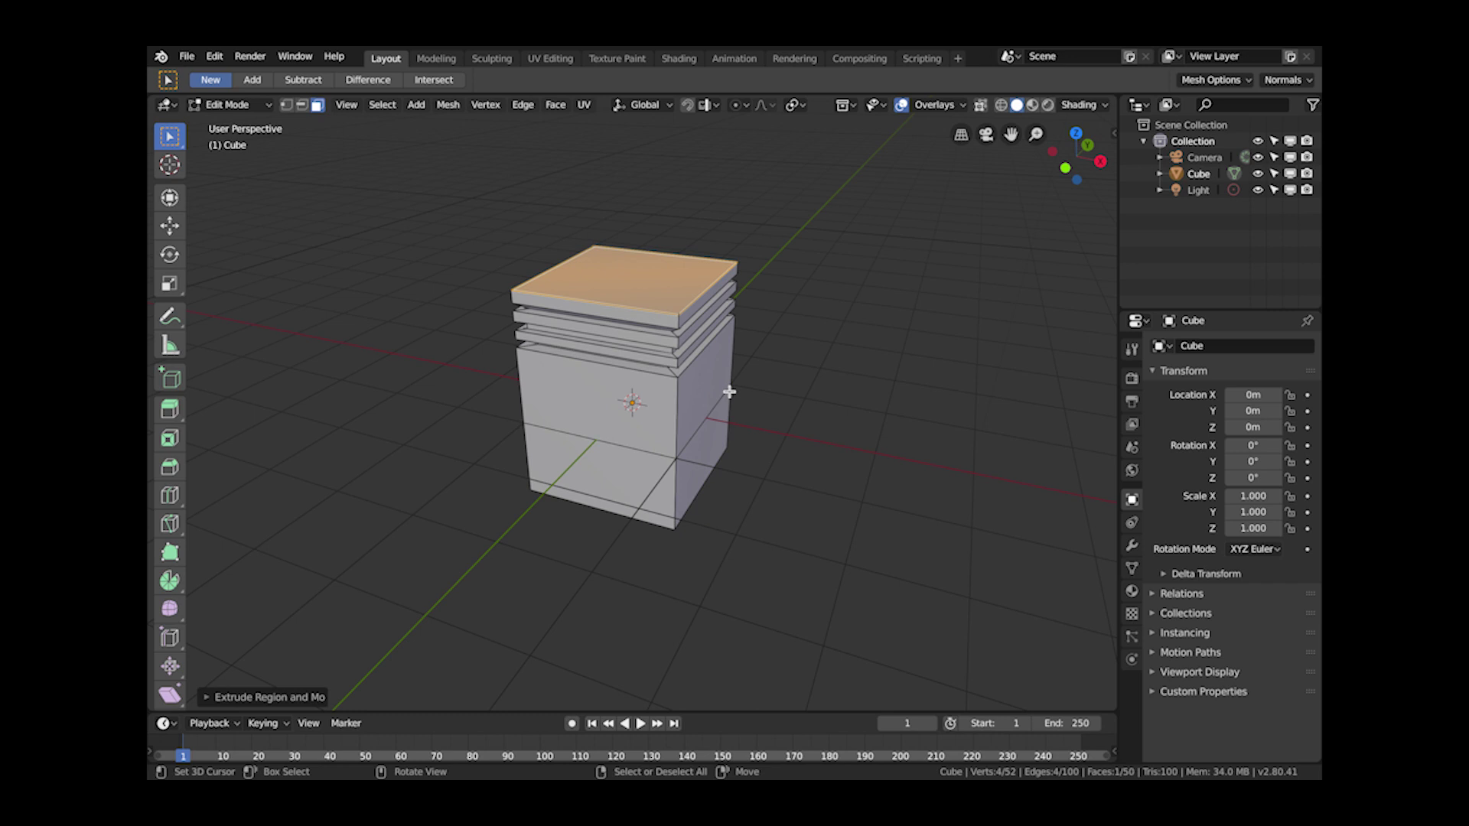
- Inset the third ridge's top face slightly and extrude it a short distance upward
key(i)
click(727, 388)
key(e)
click(724, 384)
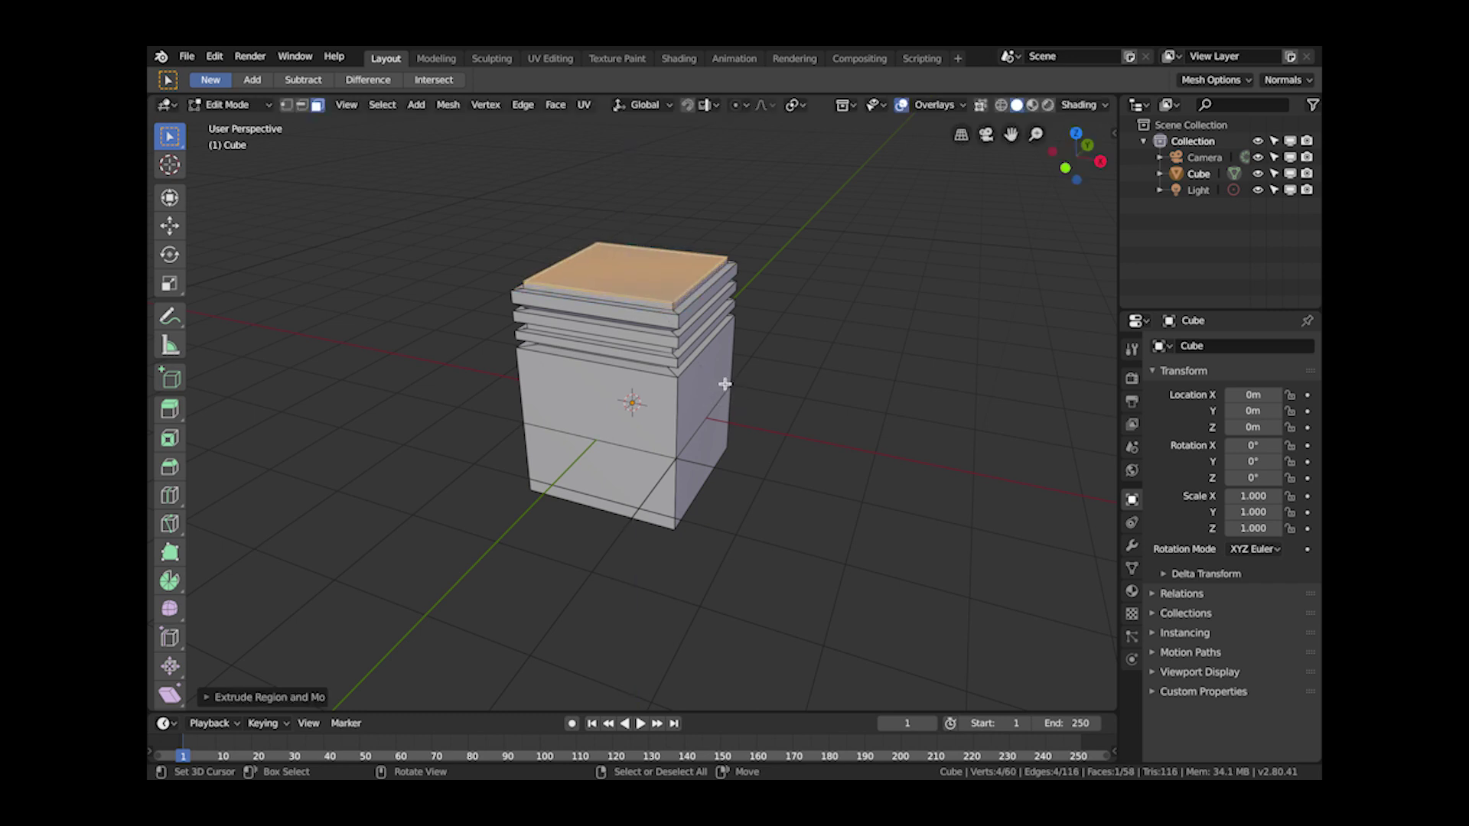
- Form a fourth ridge by extruding the top face in place, scaling it outward and raising it, and leave Edit Mode
key(e)
key(Escape)
key(s)
click(741, 401)
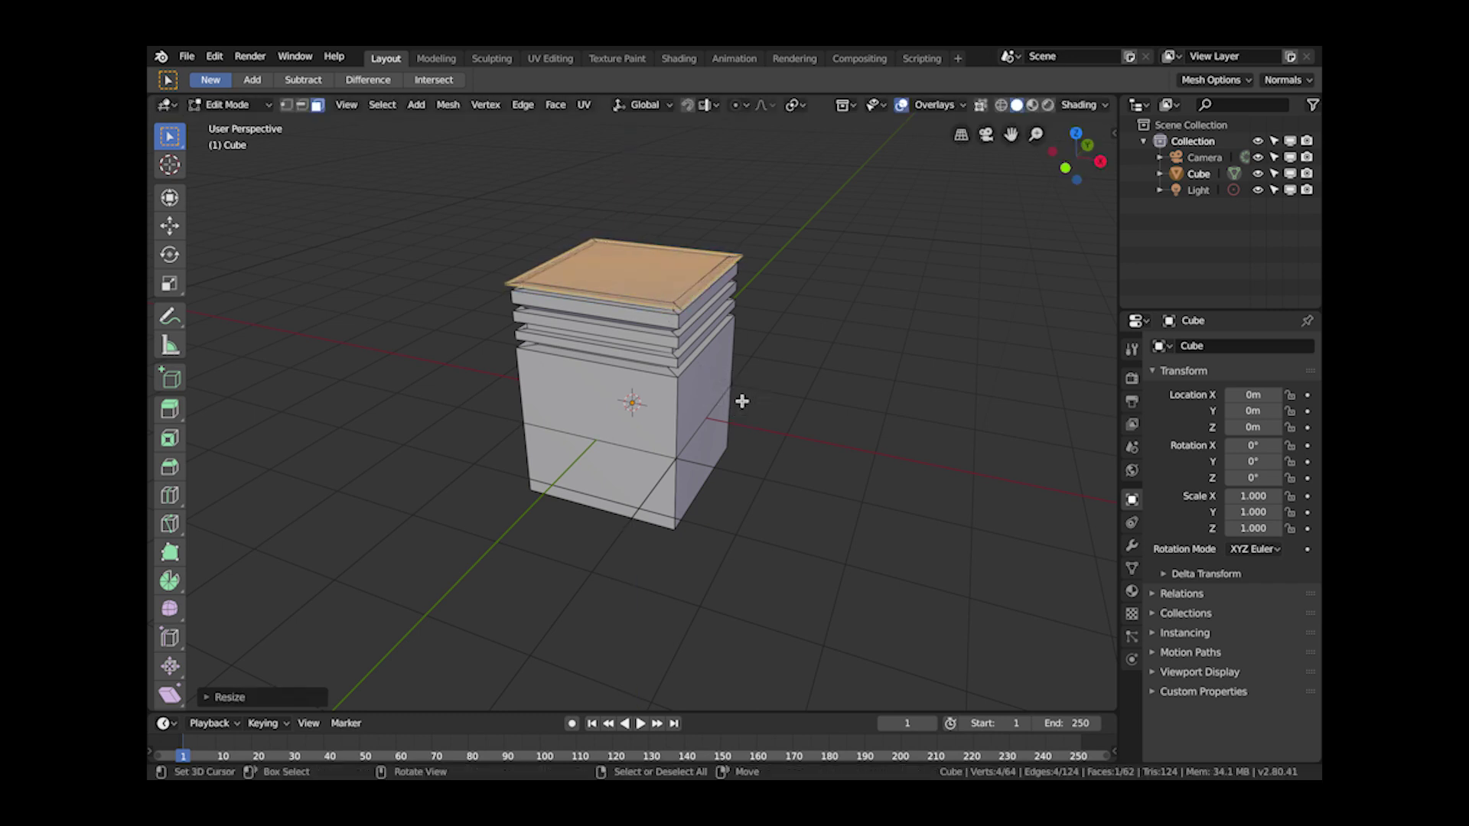
middle_drag(663, 425, 650, 386)
key(e)
click(722, 390)
scroll(650, 386, up, 4)
middle_drag(650, 387, 551, 294)
scroll(666, 341, down, 3)
middle_drag(672, 342, 679, 333)
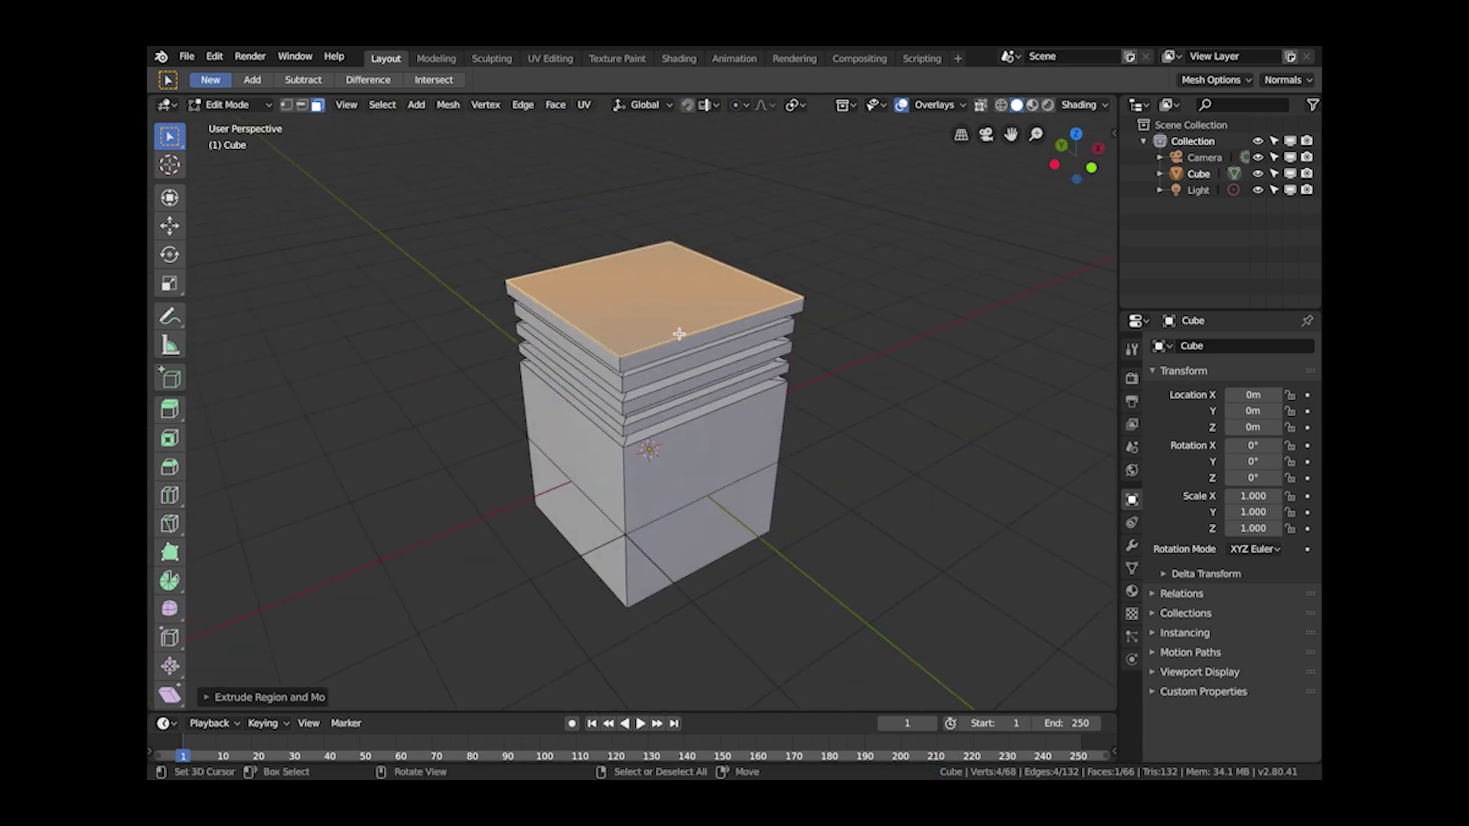
key(Tab)
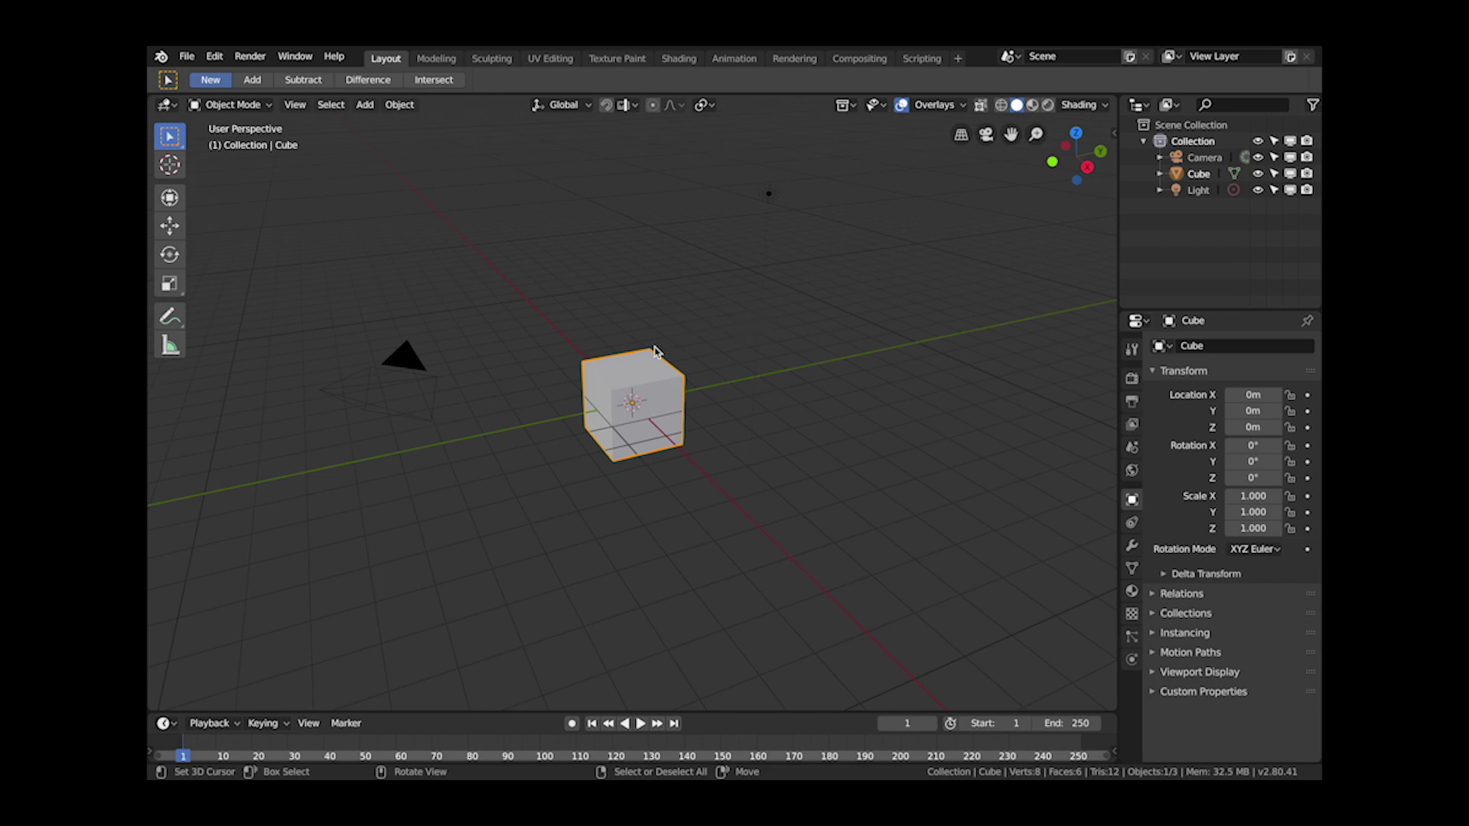
- On the fresh default cube, select only the top face in Edit Mode and ZigZag Extrude it upward by about 1.48 m
scroll(645, 387, up, 5)
key(Tab)
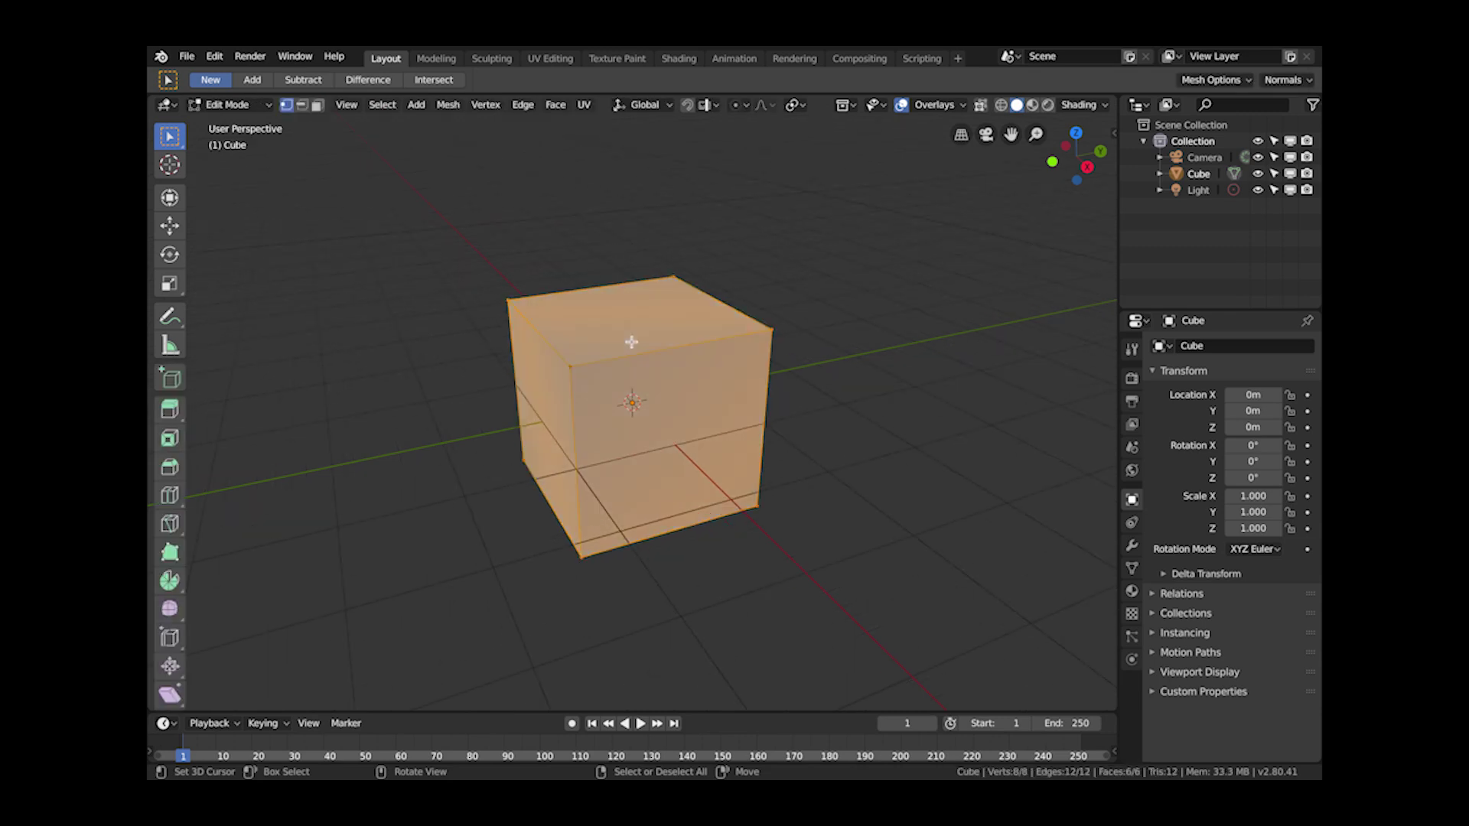
click(652, 324)
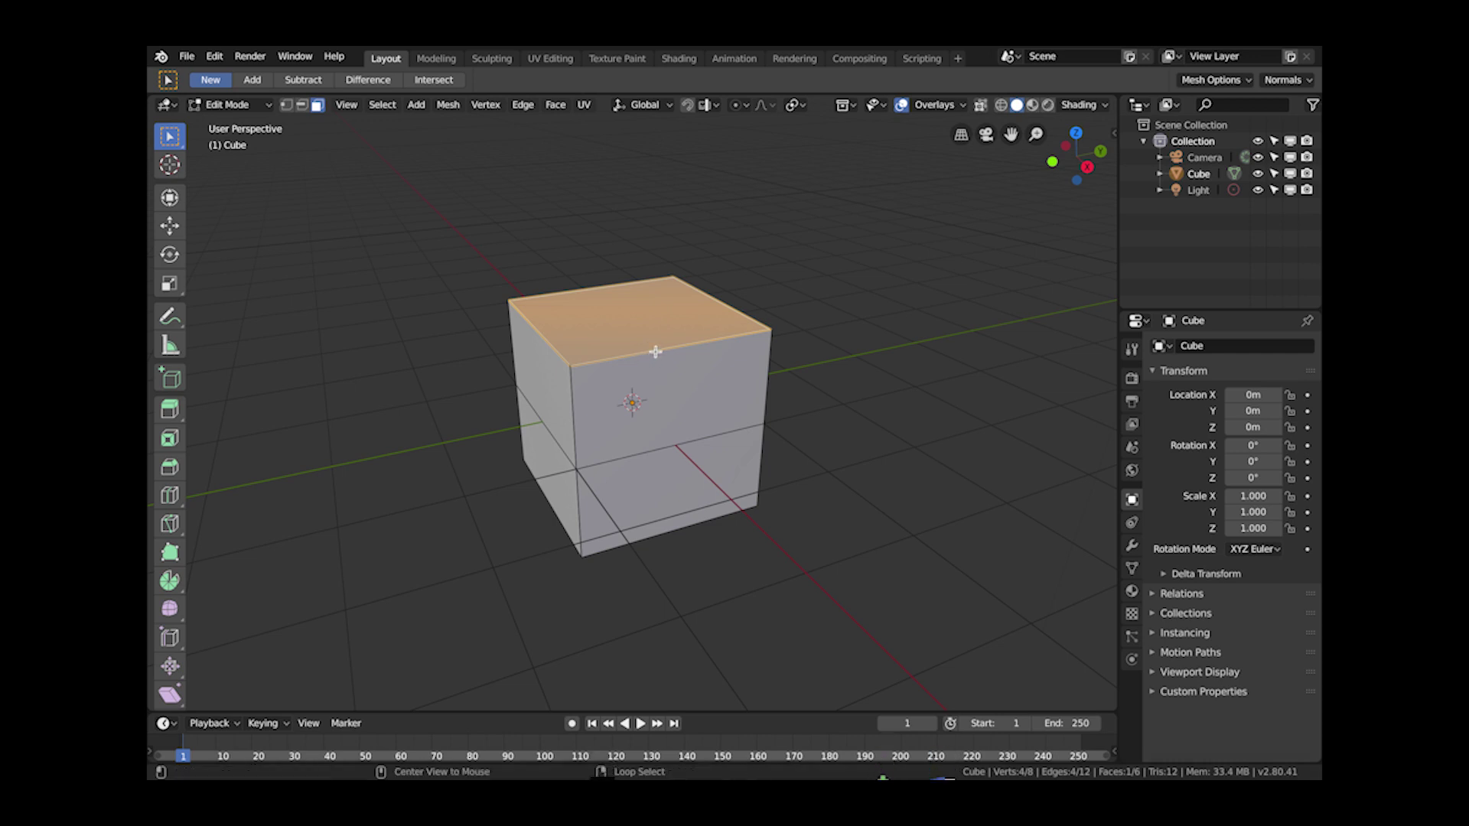
key(alt+e)
click(665, 232)
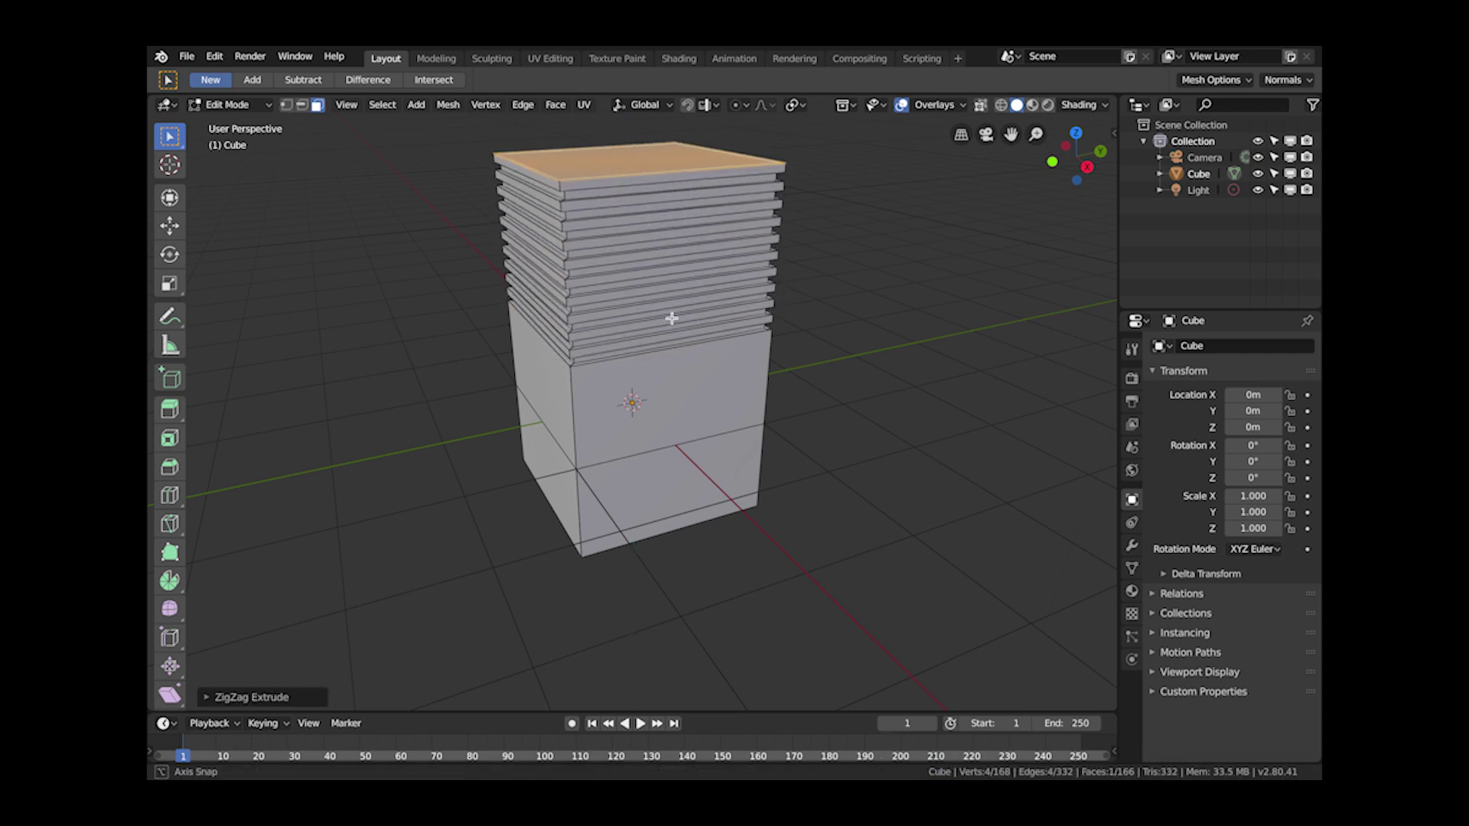
middle_drag(671, 319, 578, 385)
middle_drag(691, 406, 761, 430)
- Examine the Transform, ZigZag, Rotation and Bevels settings of the ZigZag Extrude operation, leaving only the Transform settings expanded
click(218, 697)
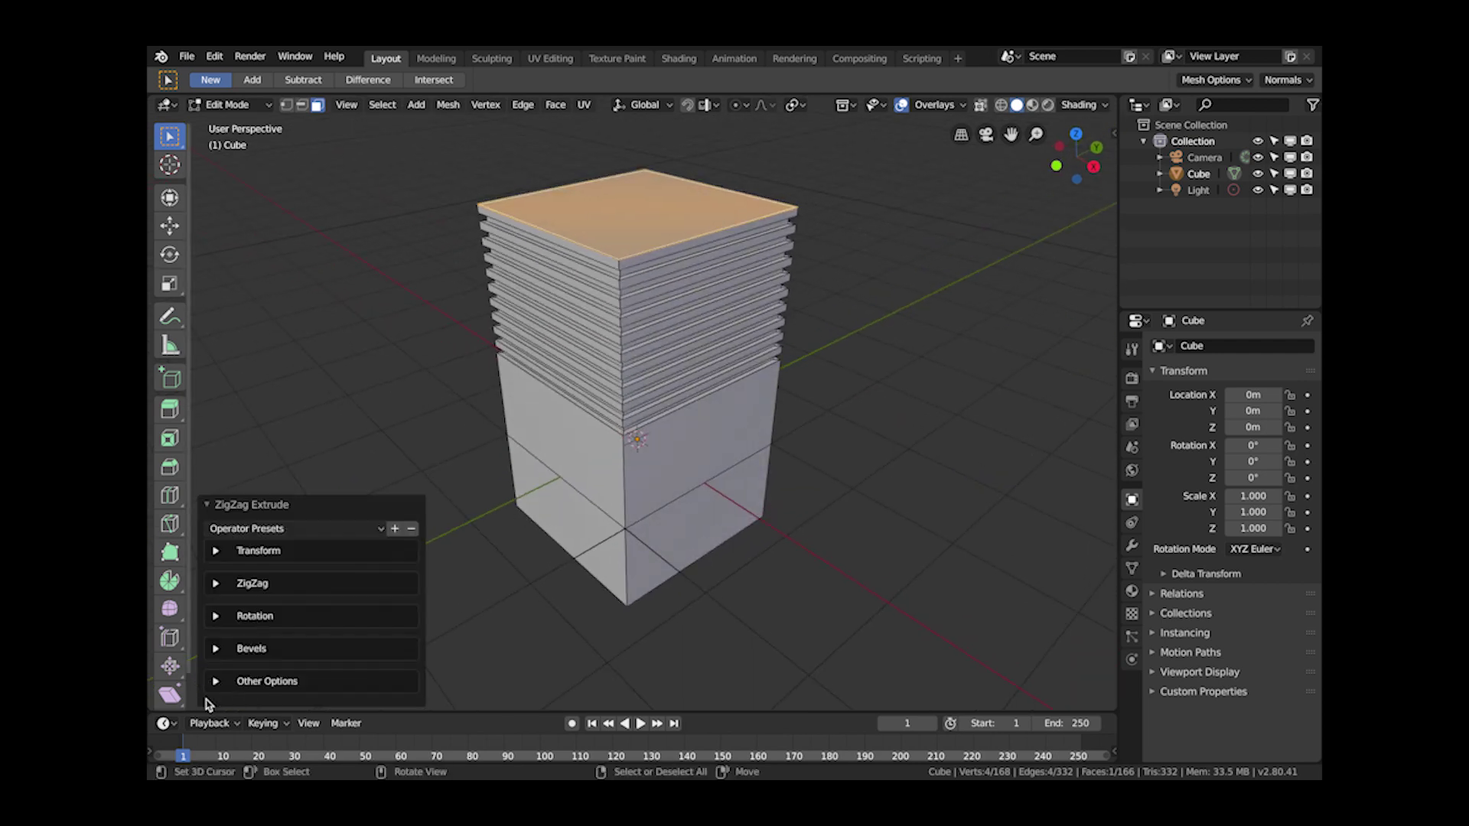
click(222, 552)
click(208, 582)
click(219, 612)
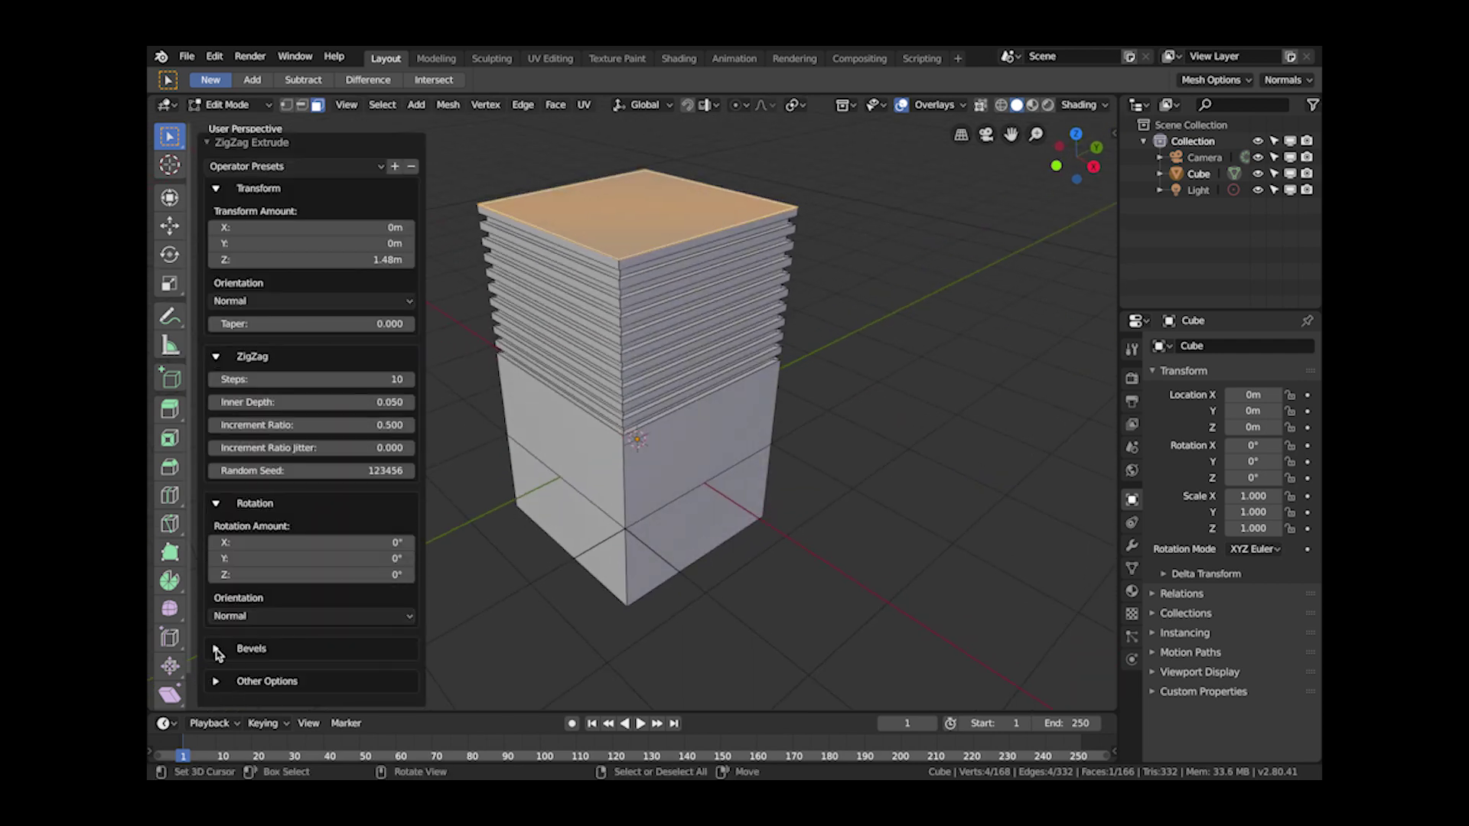
click(215, 650)
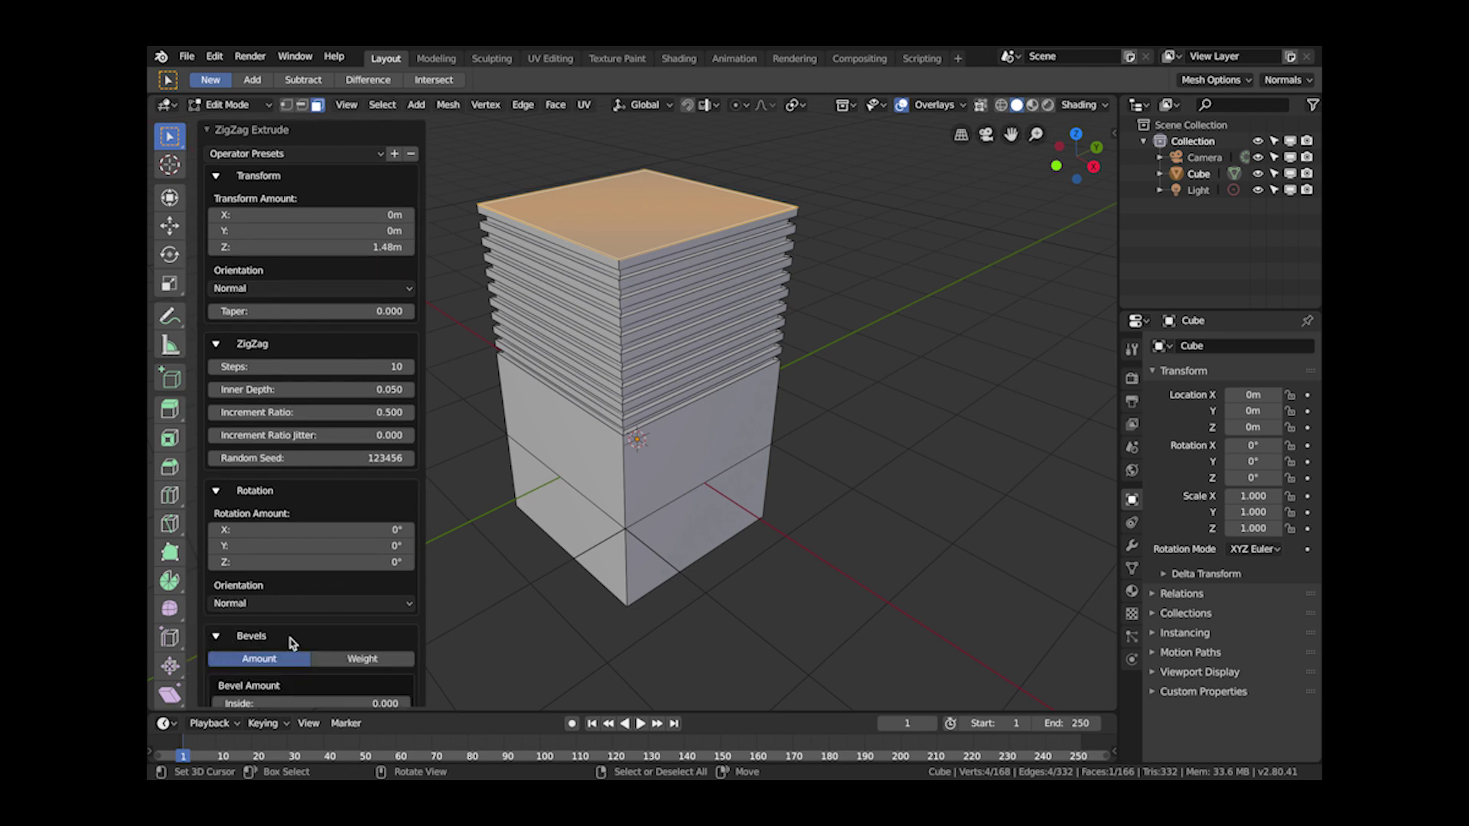
click(217, 493)
click(218, 345)
click(215, 413)
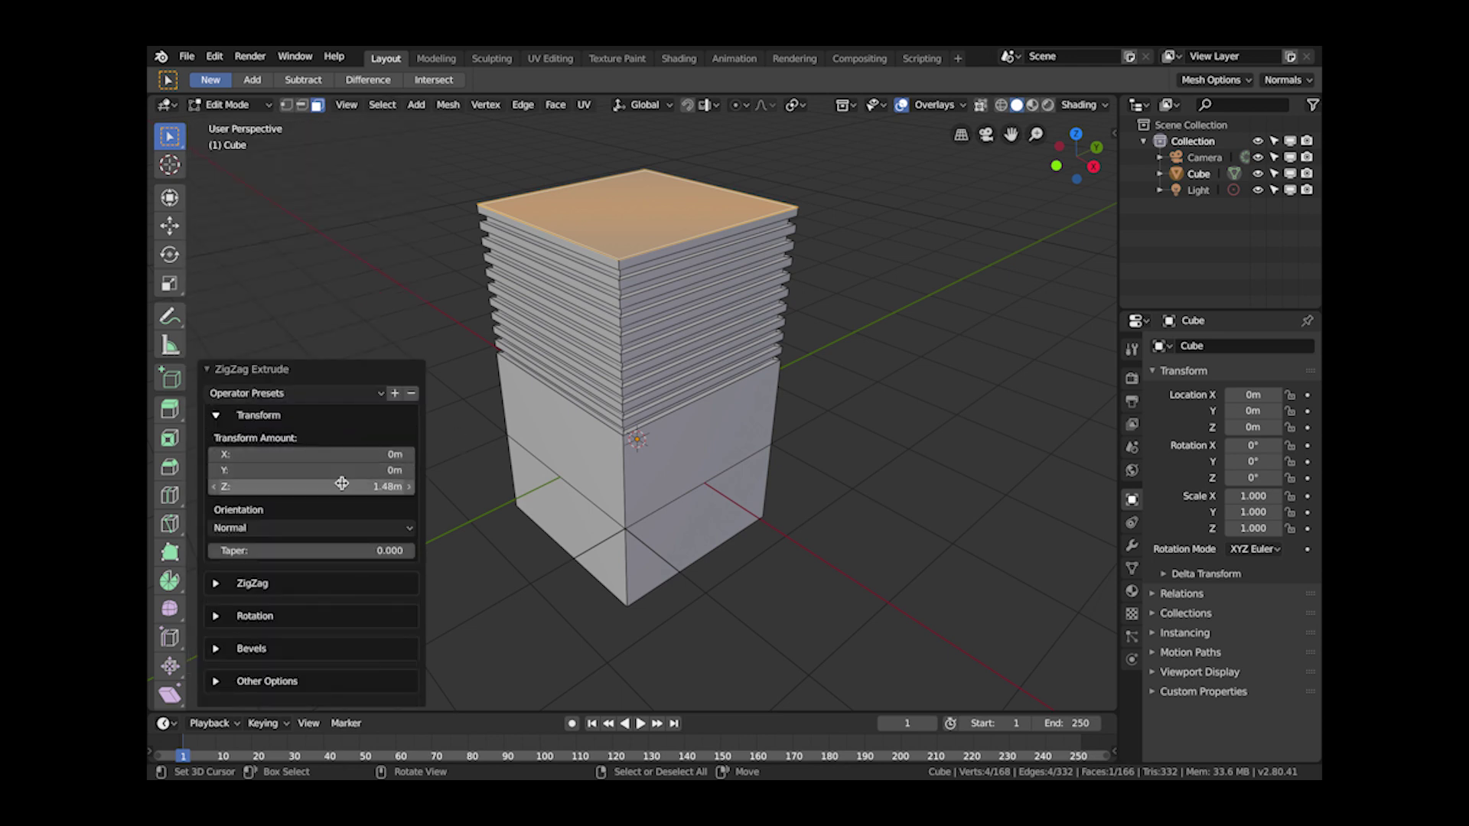
- Set the extrusion's Z transform amount to 1.26 m and its taper to 0.588, and expand the ZigZag settings
mouse_move(338, 482)
mouse_down()
mouse_move(276, 482)
mouse_move(322, 482)
mouse_up()
click(327, 529)
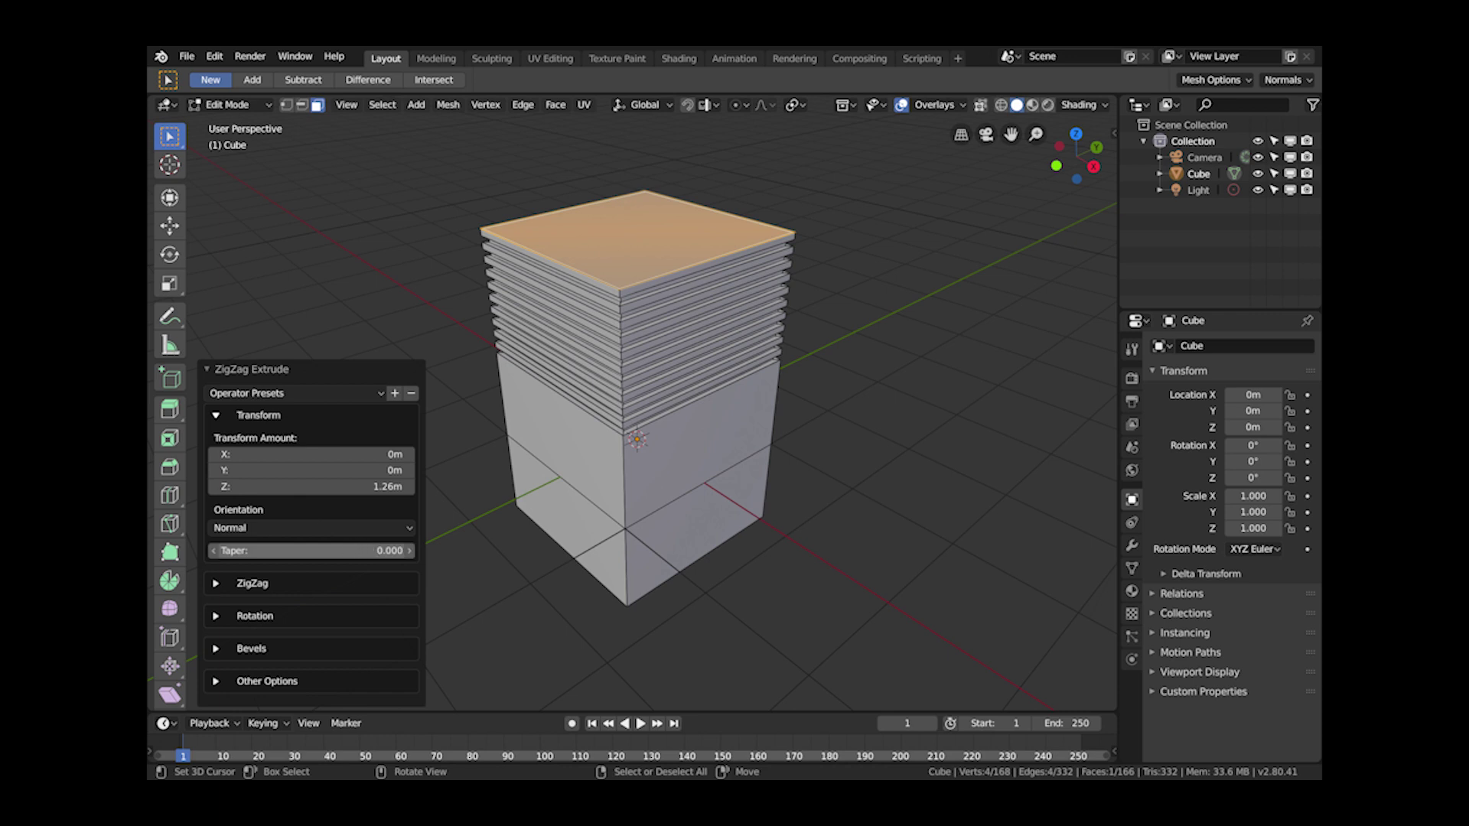
drag(312, 550, 356, 550)
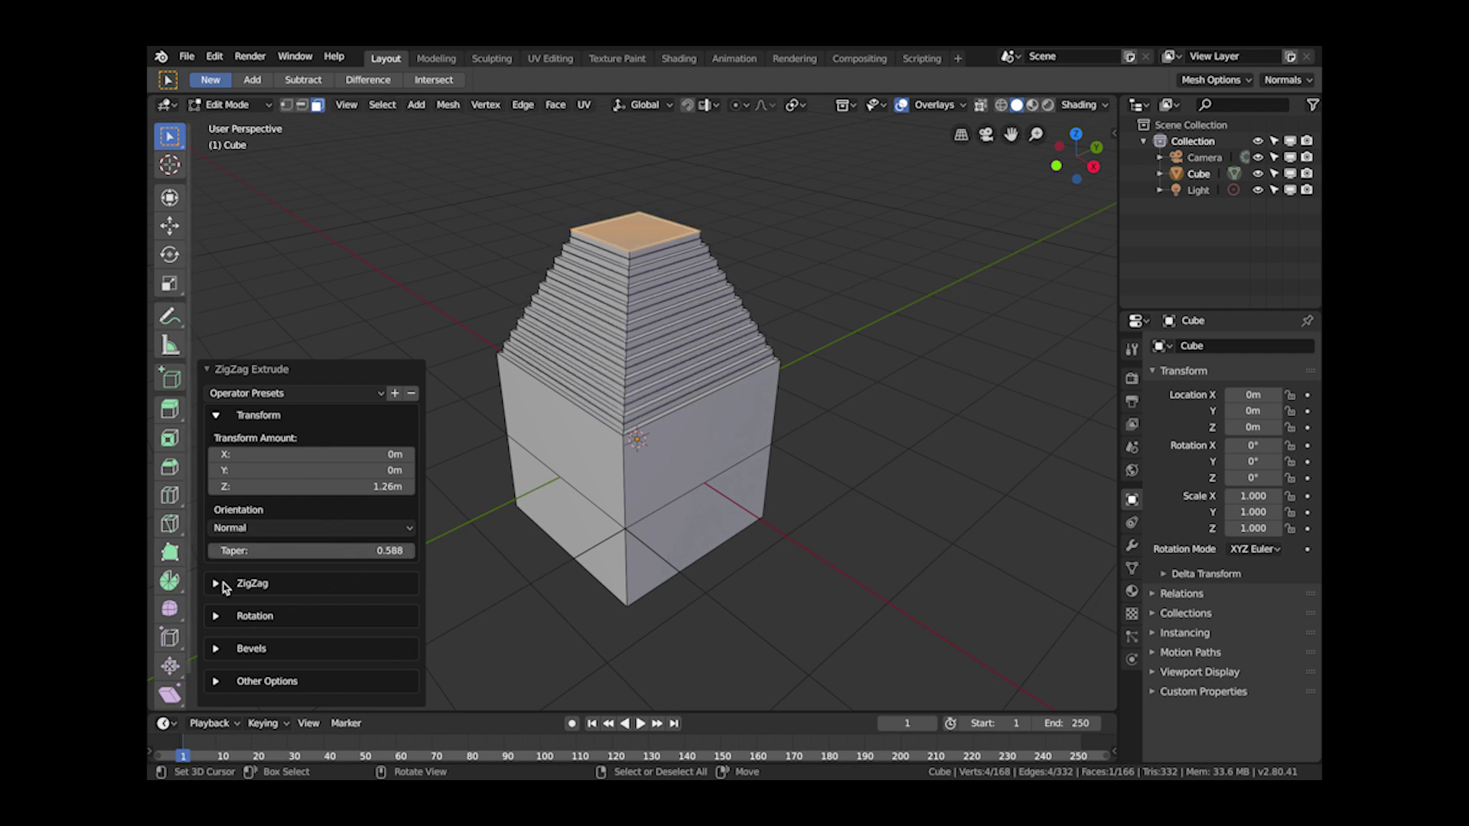
click(223, 584)
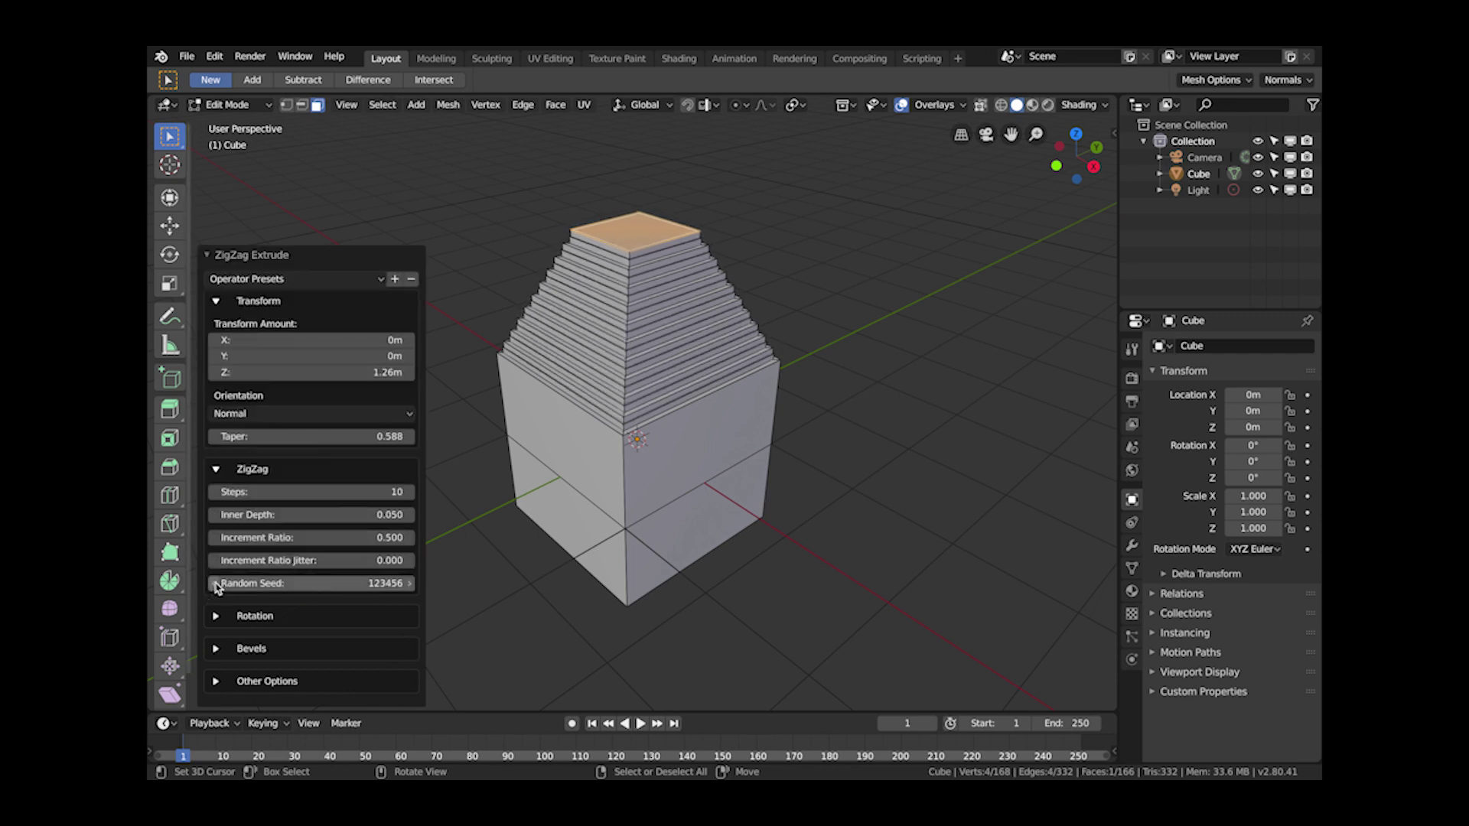
- Try a taper of -0.612 on the extrusion, and reset the taper to 0
drag(373, 437, 252, 437)
click(371, 438)
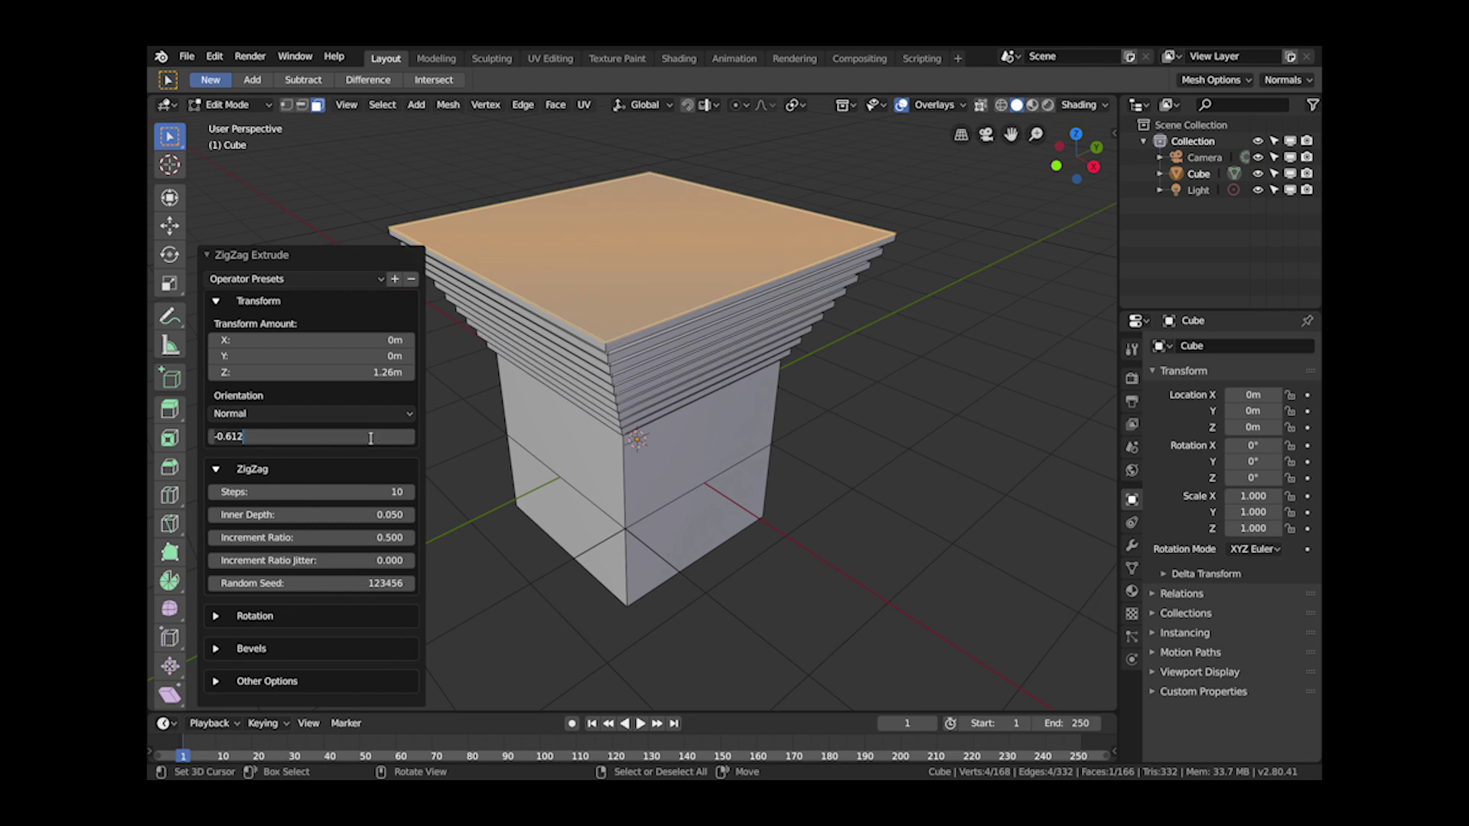
text(0)
key(Return)
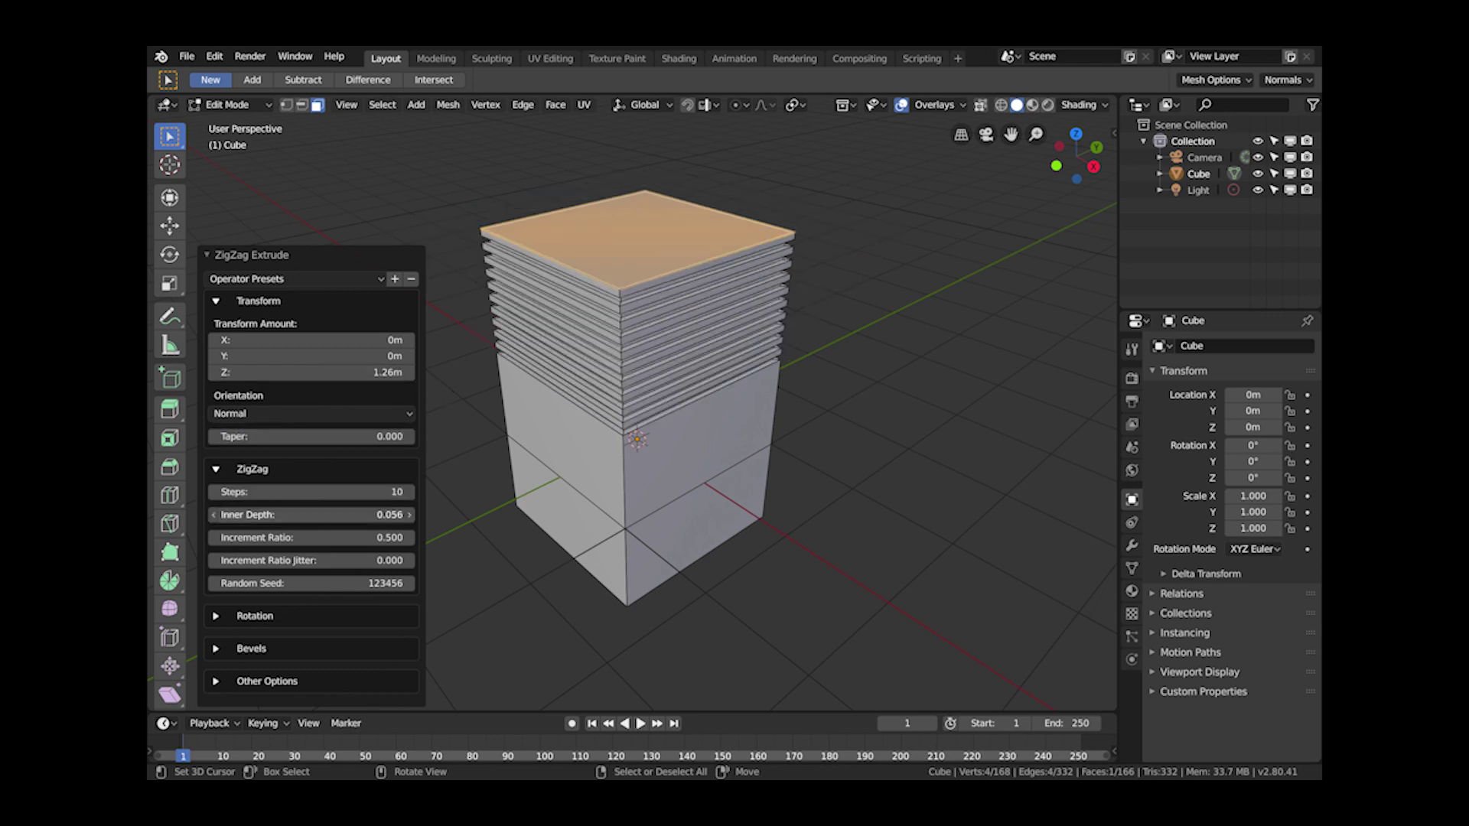
- Set the zigzag inner depth to 0.080 and the number of steps to 9
mouse_move(337, 515)
mouse_down()
mouse_move(321, 515)
mouse_move(345, 515)
mouse_up()
middle_drag(665, 386, 692, 366)
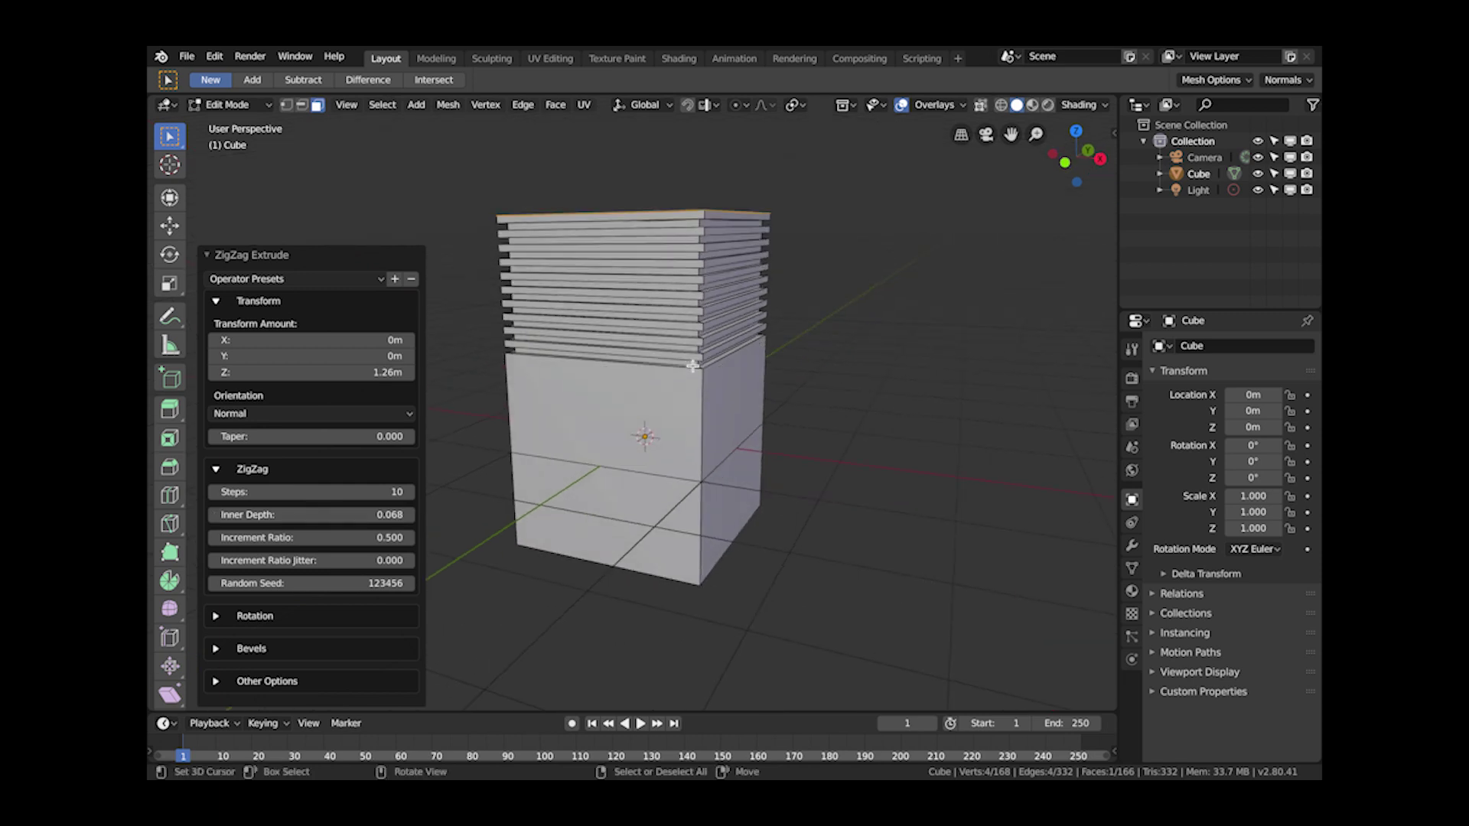
mouse_move(341, 493)
mouse_down()
mouse_move(306, 493)
mouse_move(398, 493)
mouse_move(330, 494)
mouse_up()
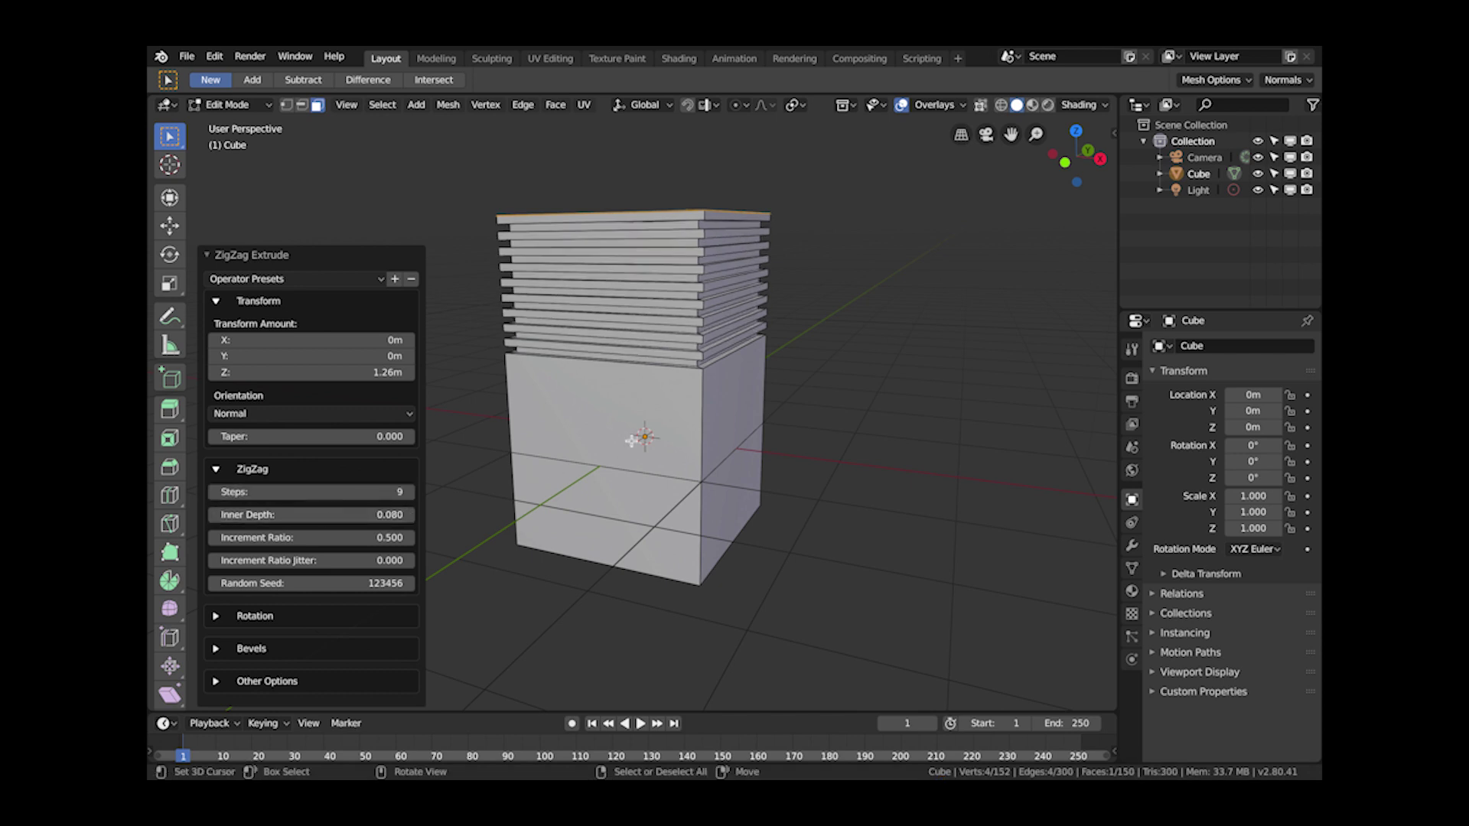
- Try a zigzag increment ratio of 0.712 while viewing the ridges from close up
middle_drag(654, 411, 681, 402)
scroll(750, 367, up, 4)
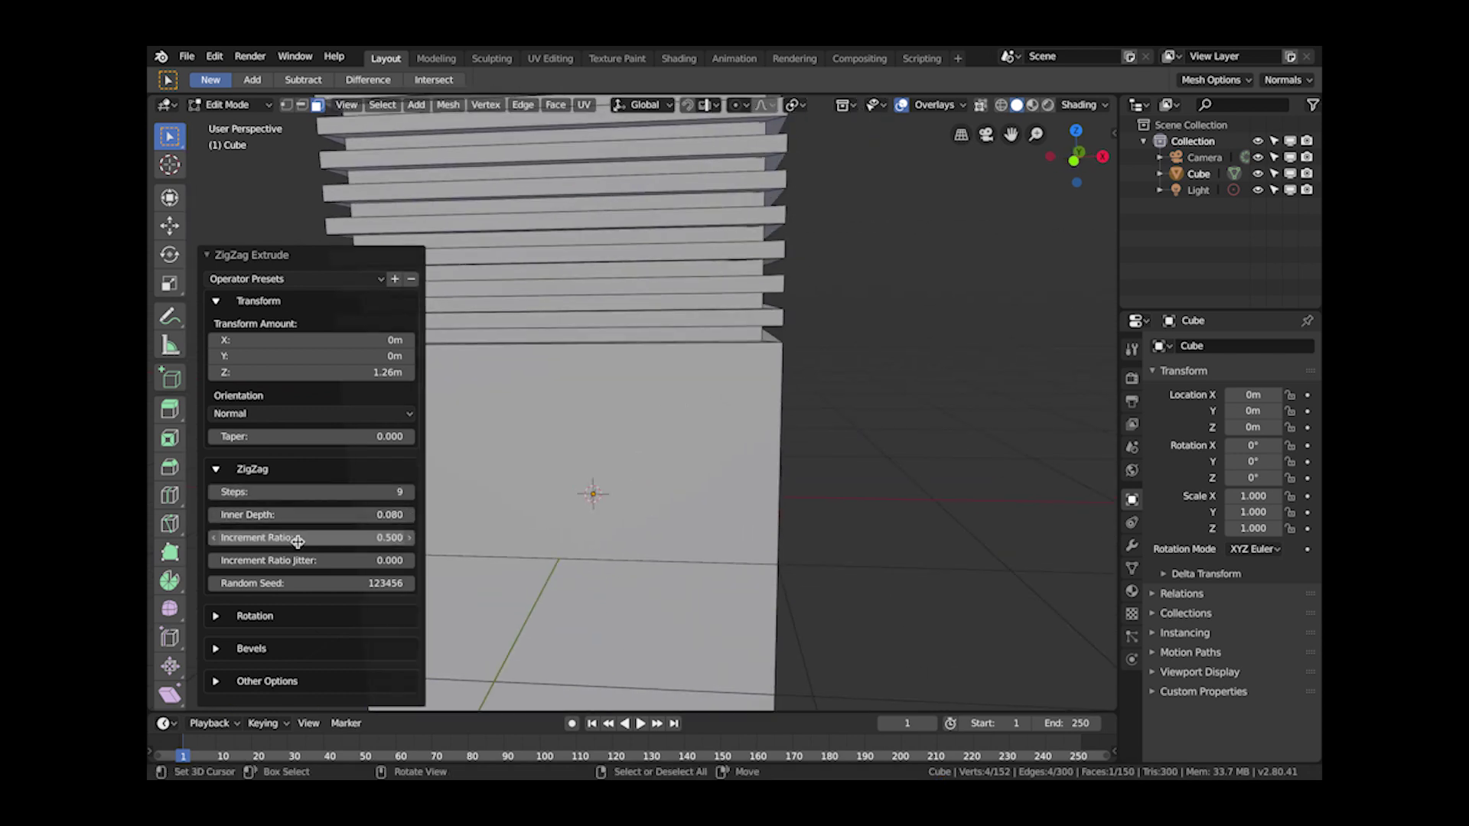
drag(289, 537, 324, 538)
shift+middle_drag(775, 374, 799, 474)
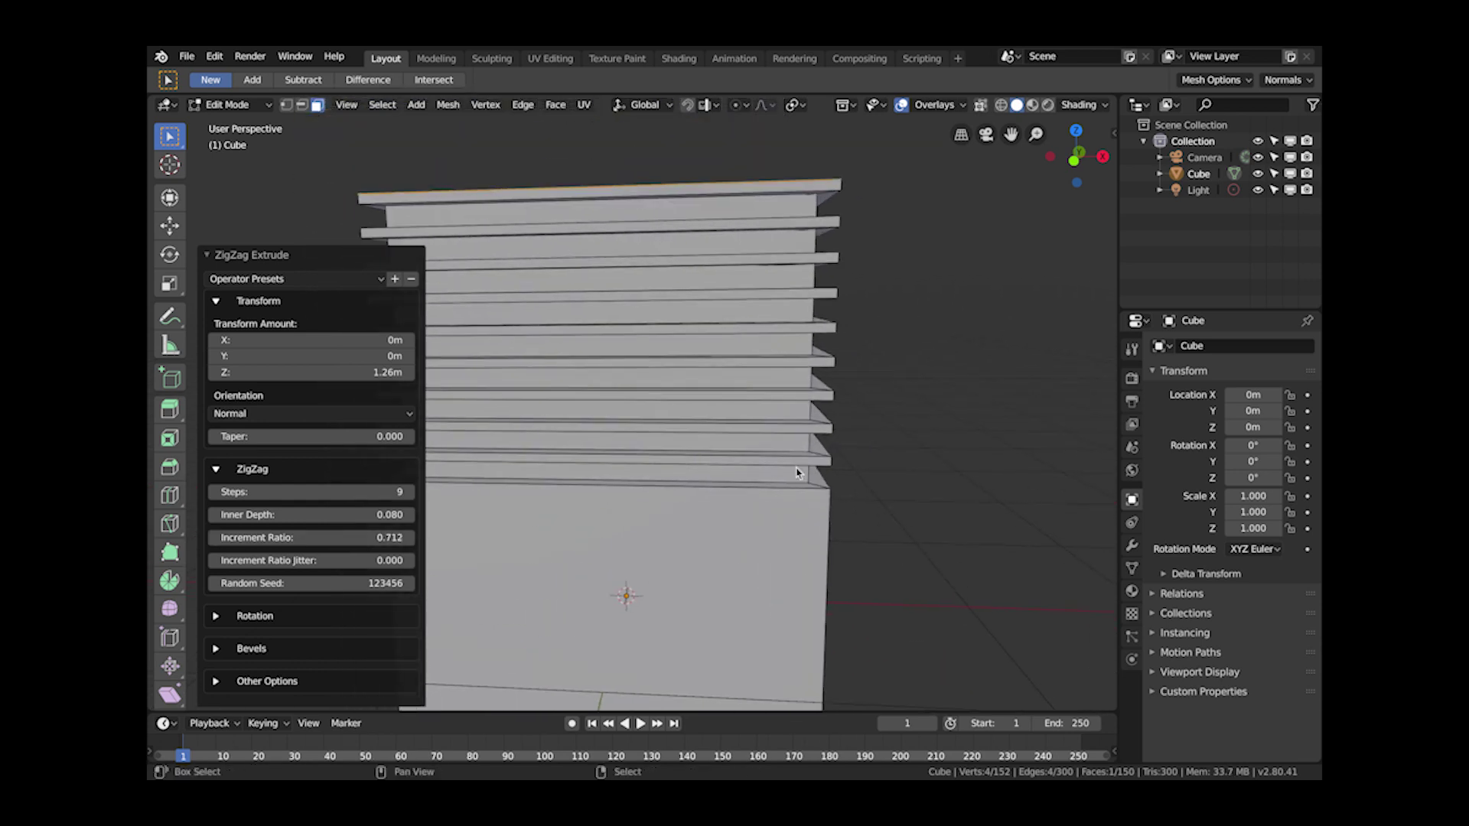
- Try a zigzag increment ratio of 0.600, and set it back to 0.500
click(312, 539)
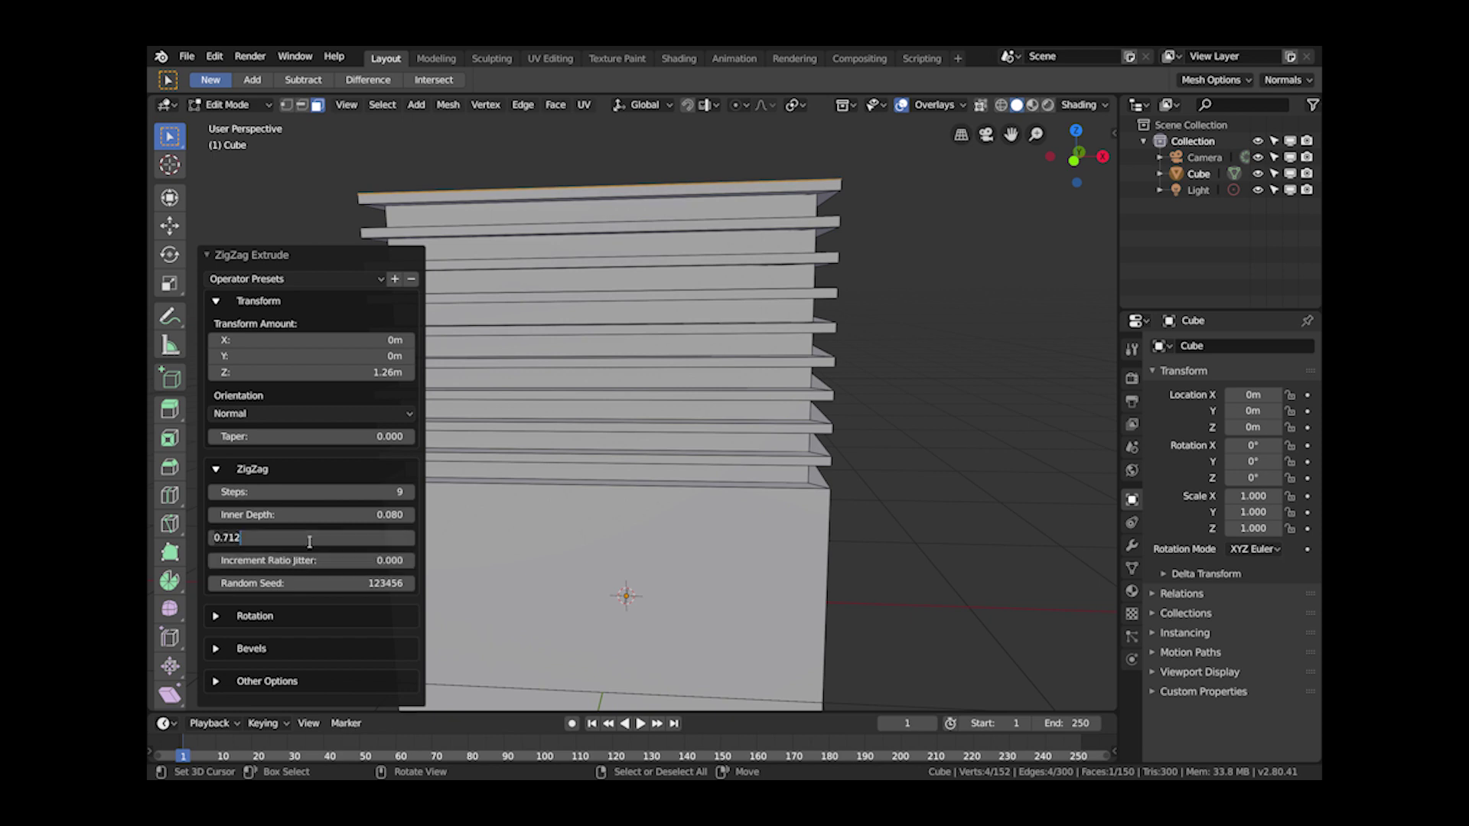
text(.6)
key(Return)
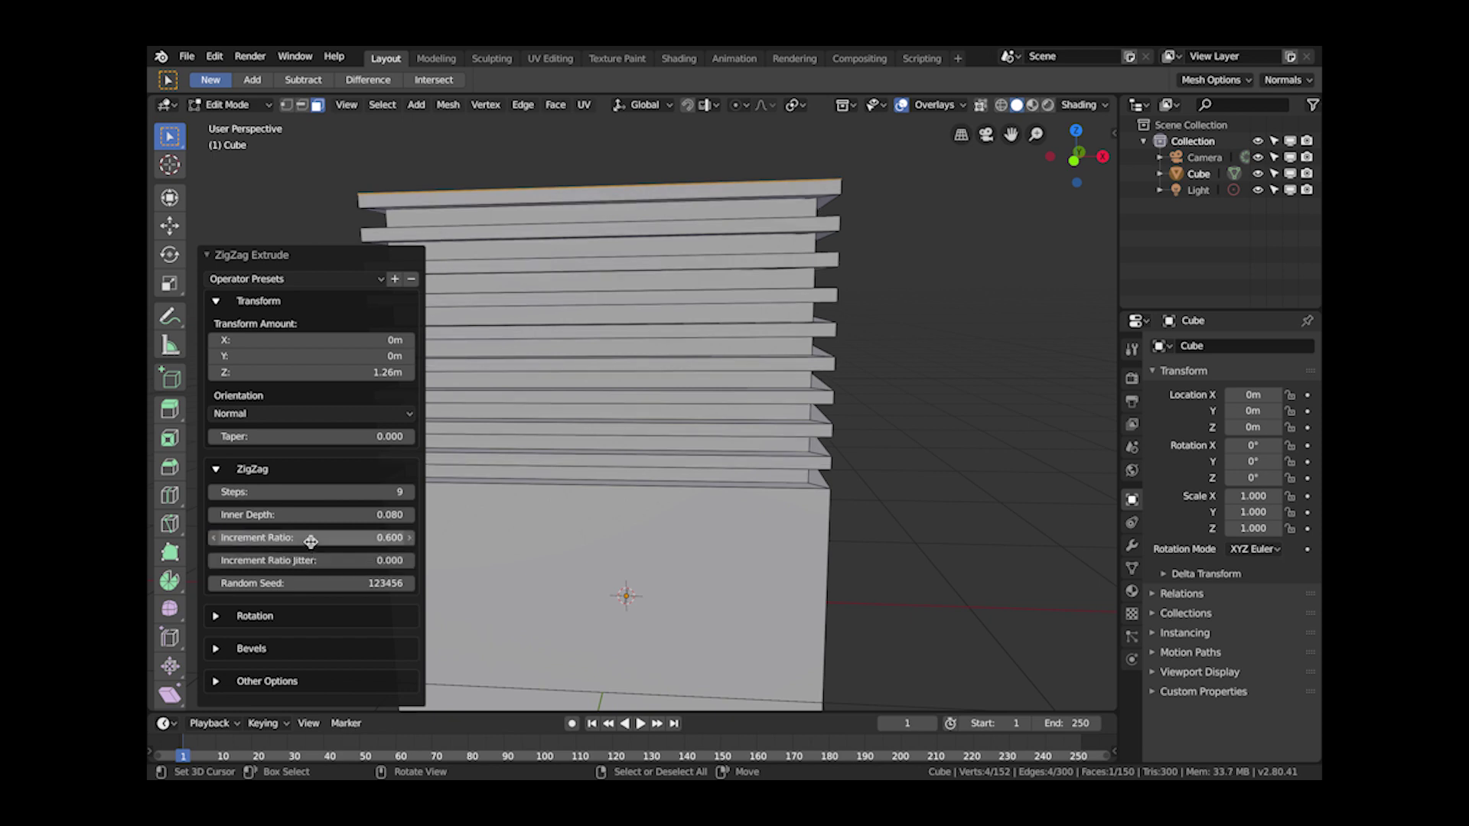
click(355, 541)
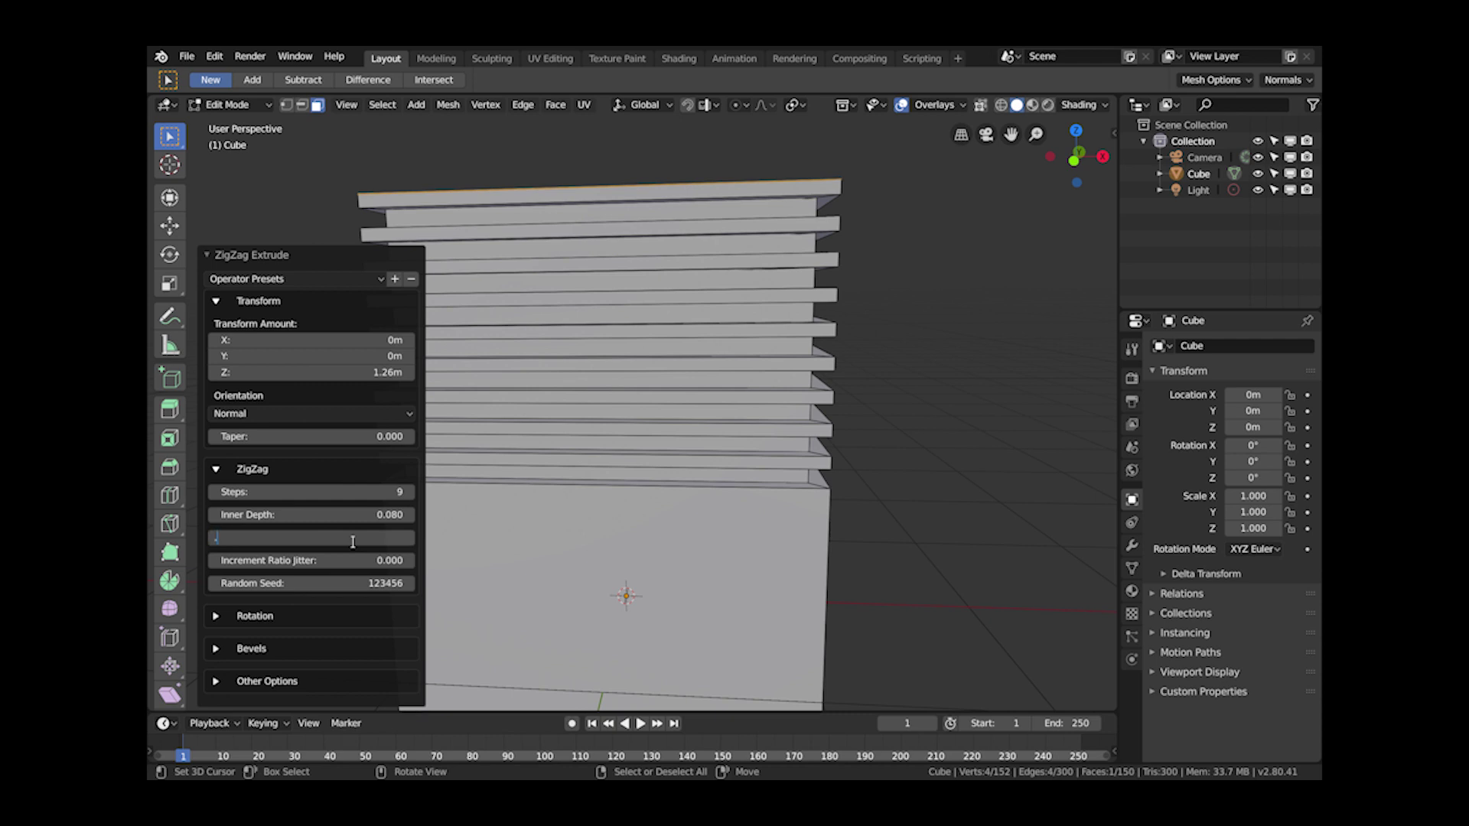
key(Return)
- Try an increment ratio jitter of 0.780 with random seeds 123480 and 123470, and reset the jitter and seed to their defaults
drag(298, 560, 541, 560)
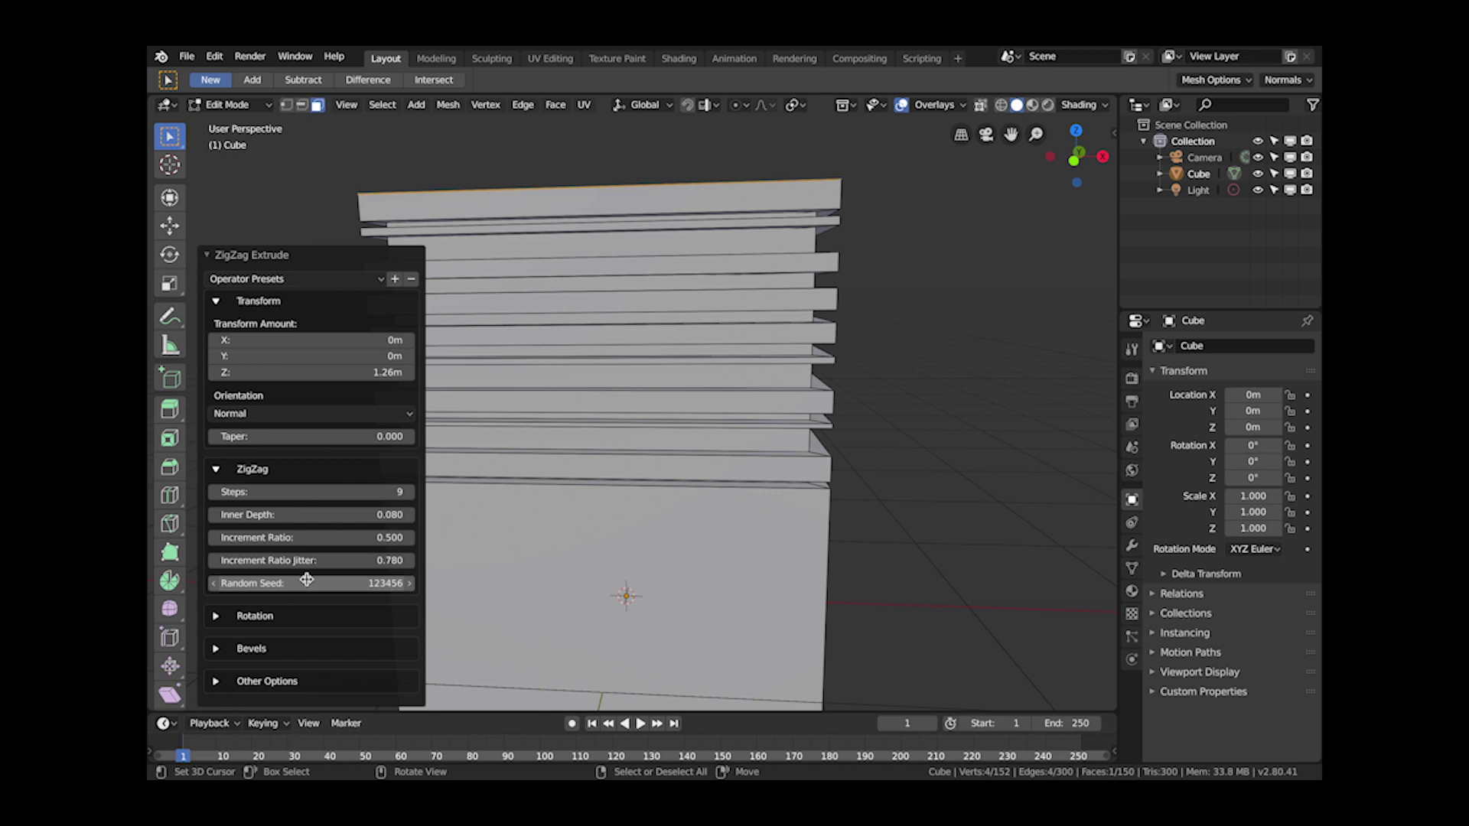
drag(305, 580, 348, 583)
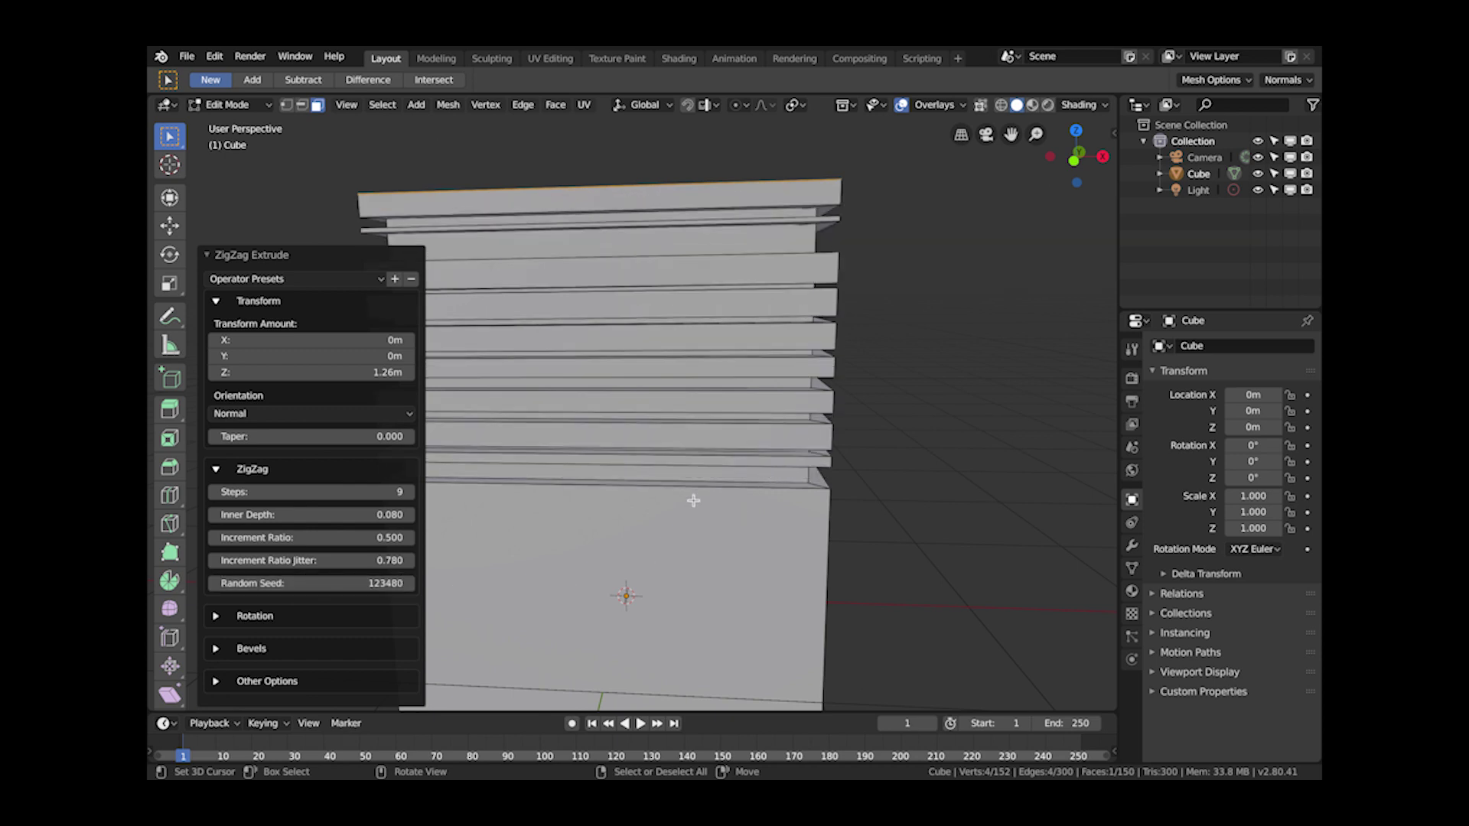
drag(300, 586, 285, 586)
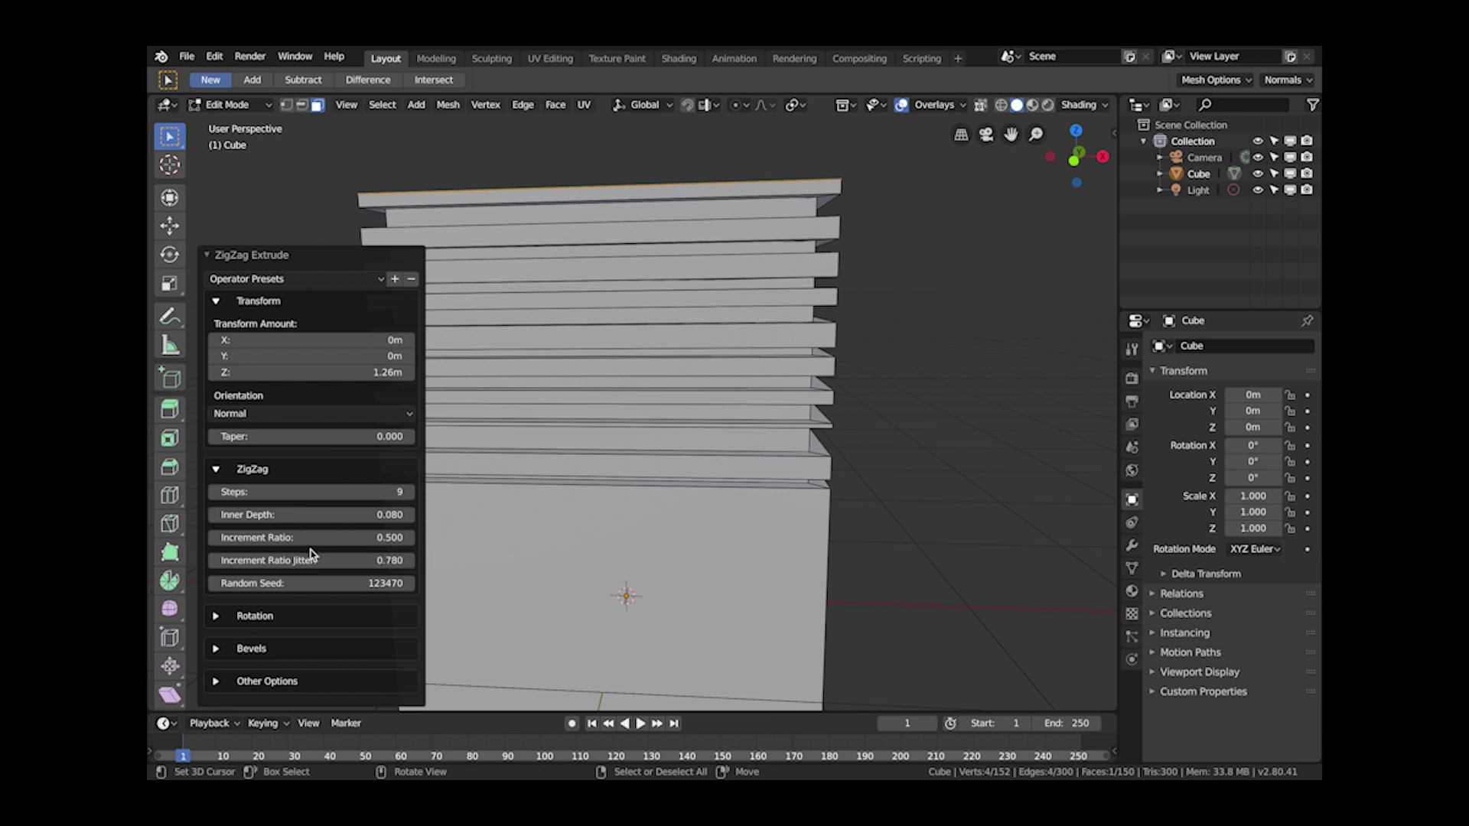
key(BackSpace)
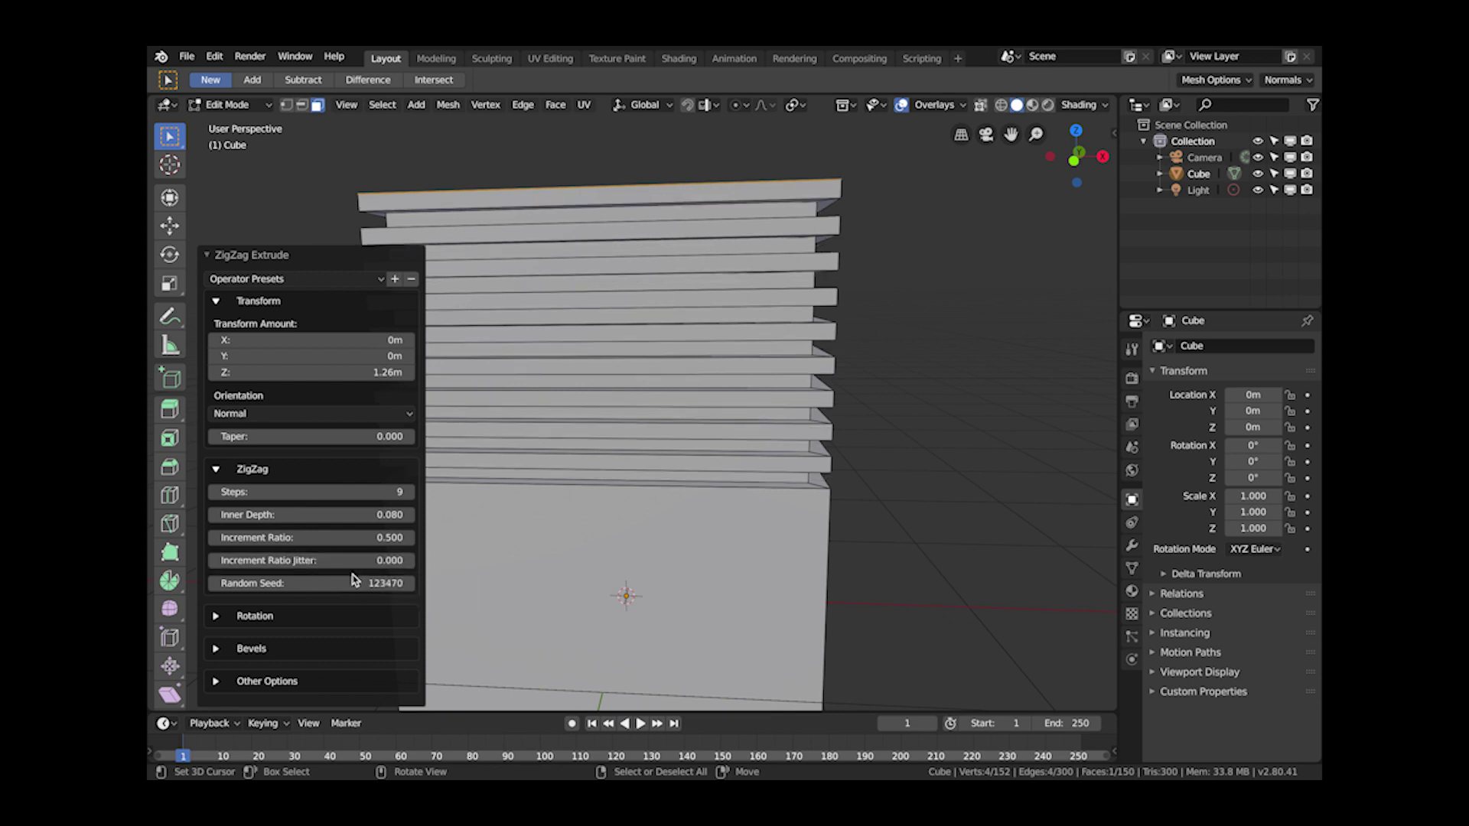
key(BackSpace)
- Set the extrusion's Z transform amount to 1.64 m, and collapse the ZigZag and Transform settings
middle_drag(935, 410, 879, 433)
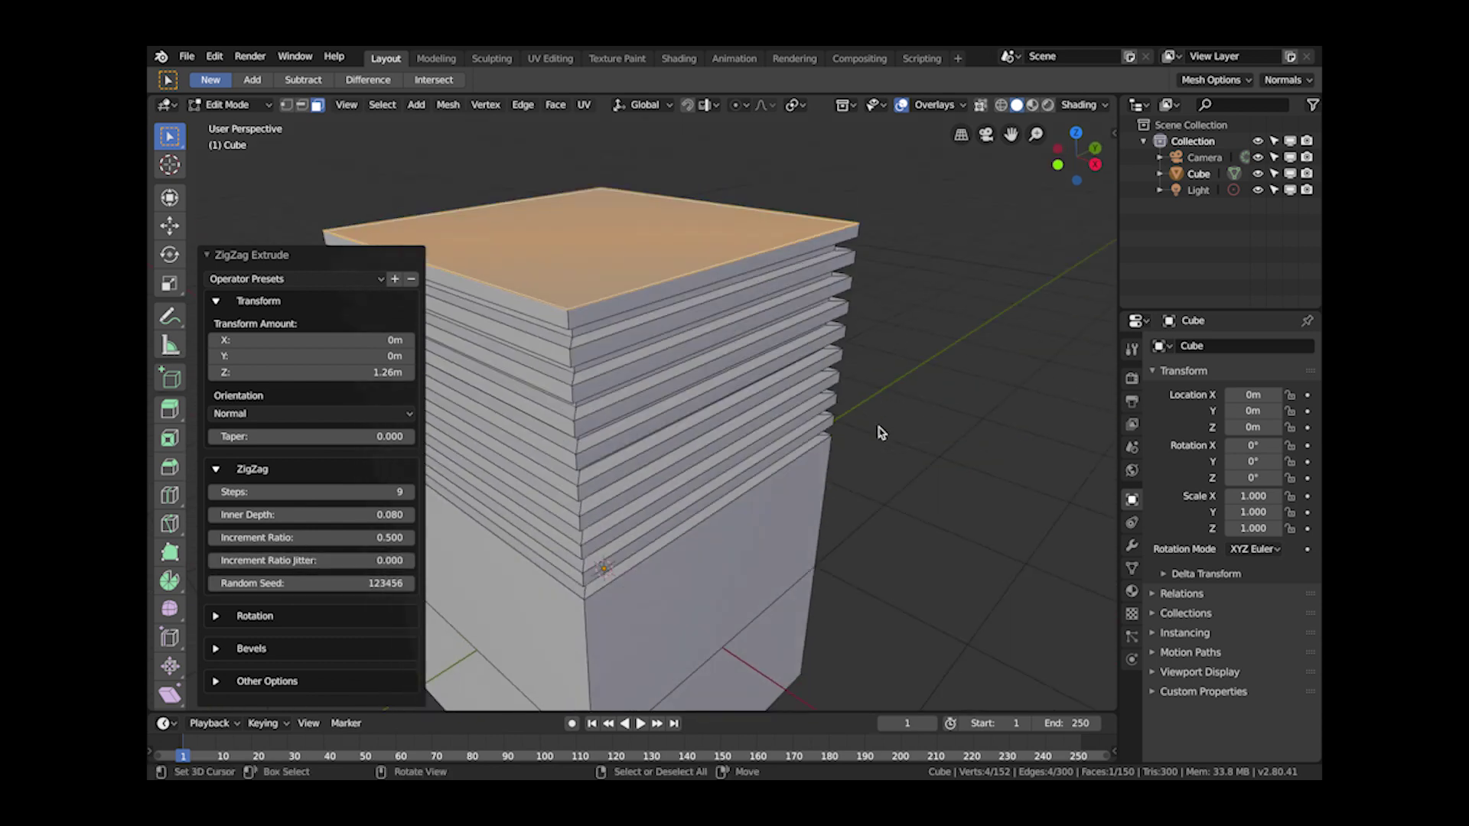
scroll(879, 433, down, 3)
middle_drag(525, 473, 490, 459)
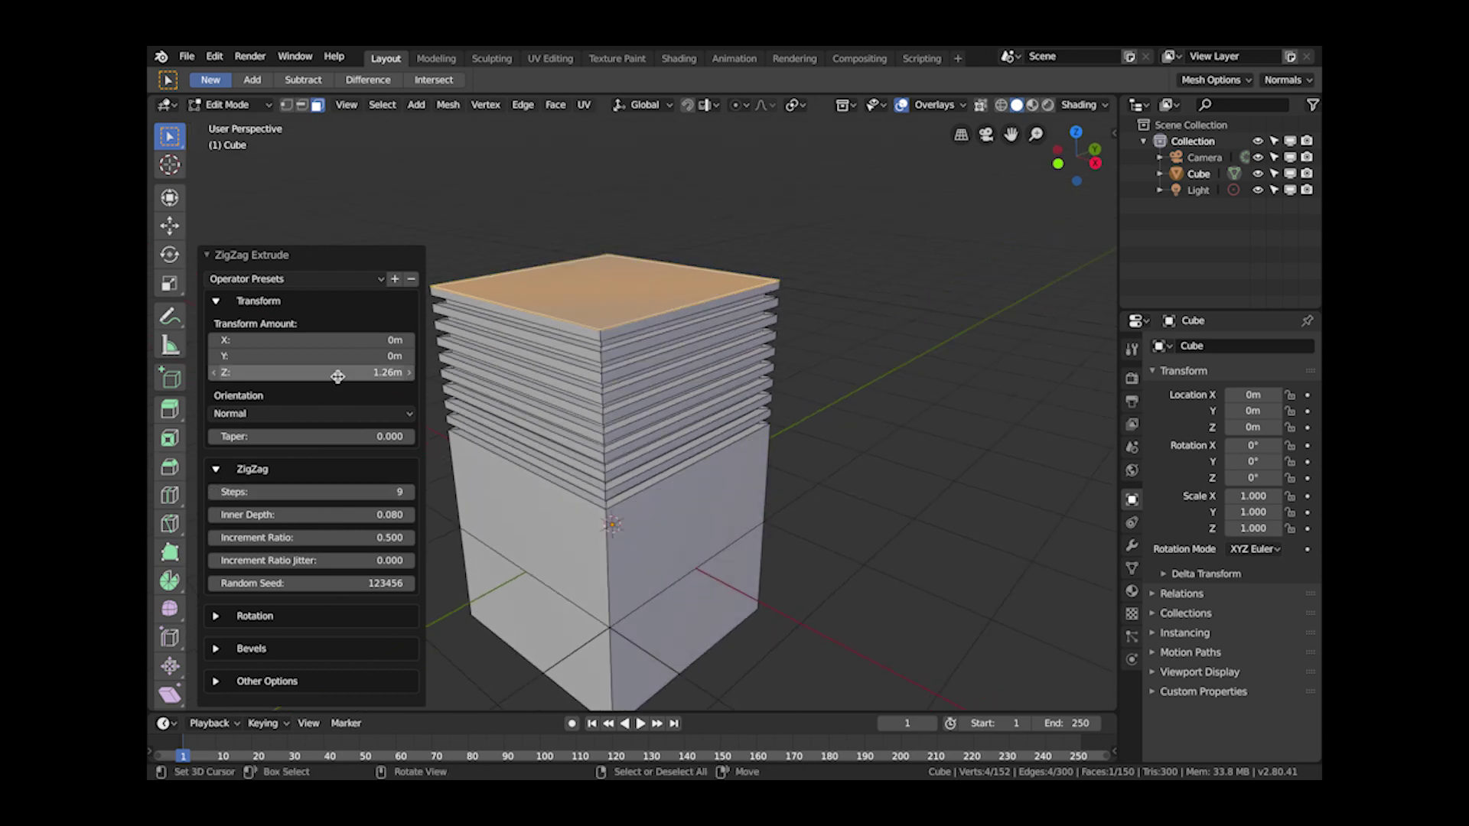
drag(337, 374, 386, 373)
click(216, 469)
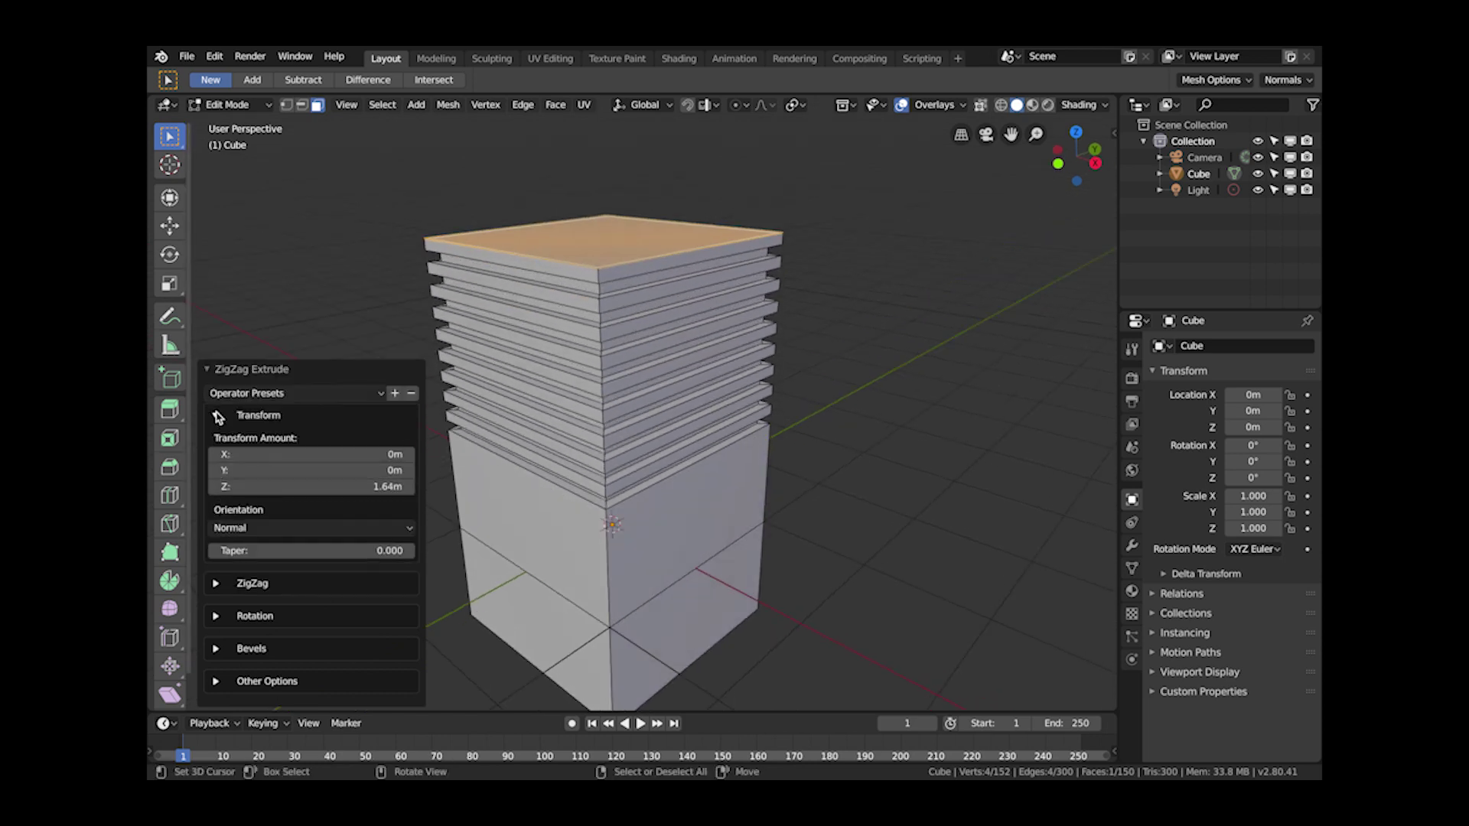
click(216, 417)
- Rotate the extrusion by -13.1° on X and 63.3° on Z, and view the twisted ridges from another side
click(217, 617)
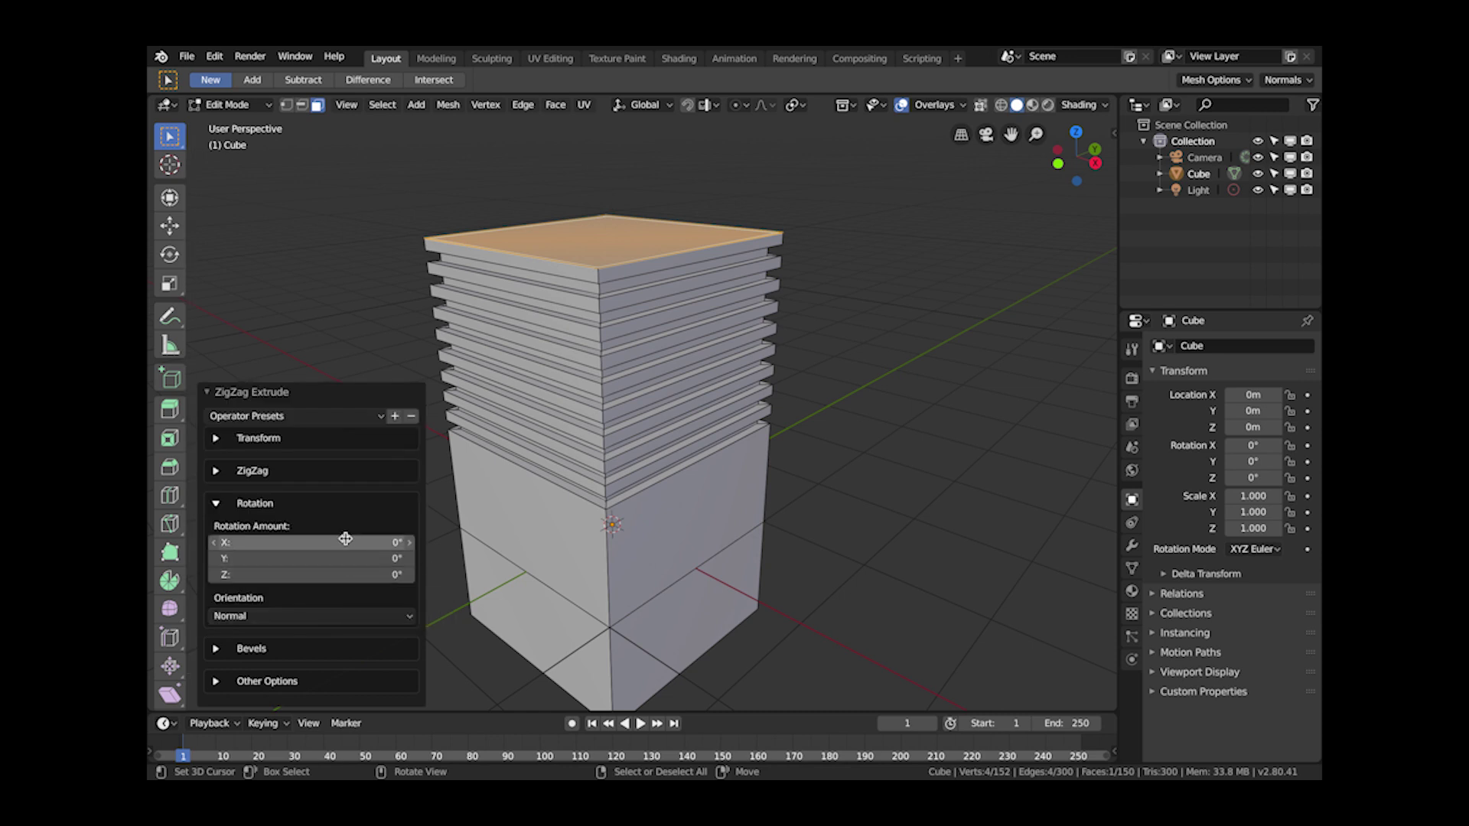
drag(334, 542, 322, 591)
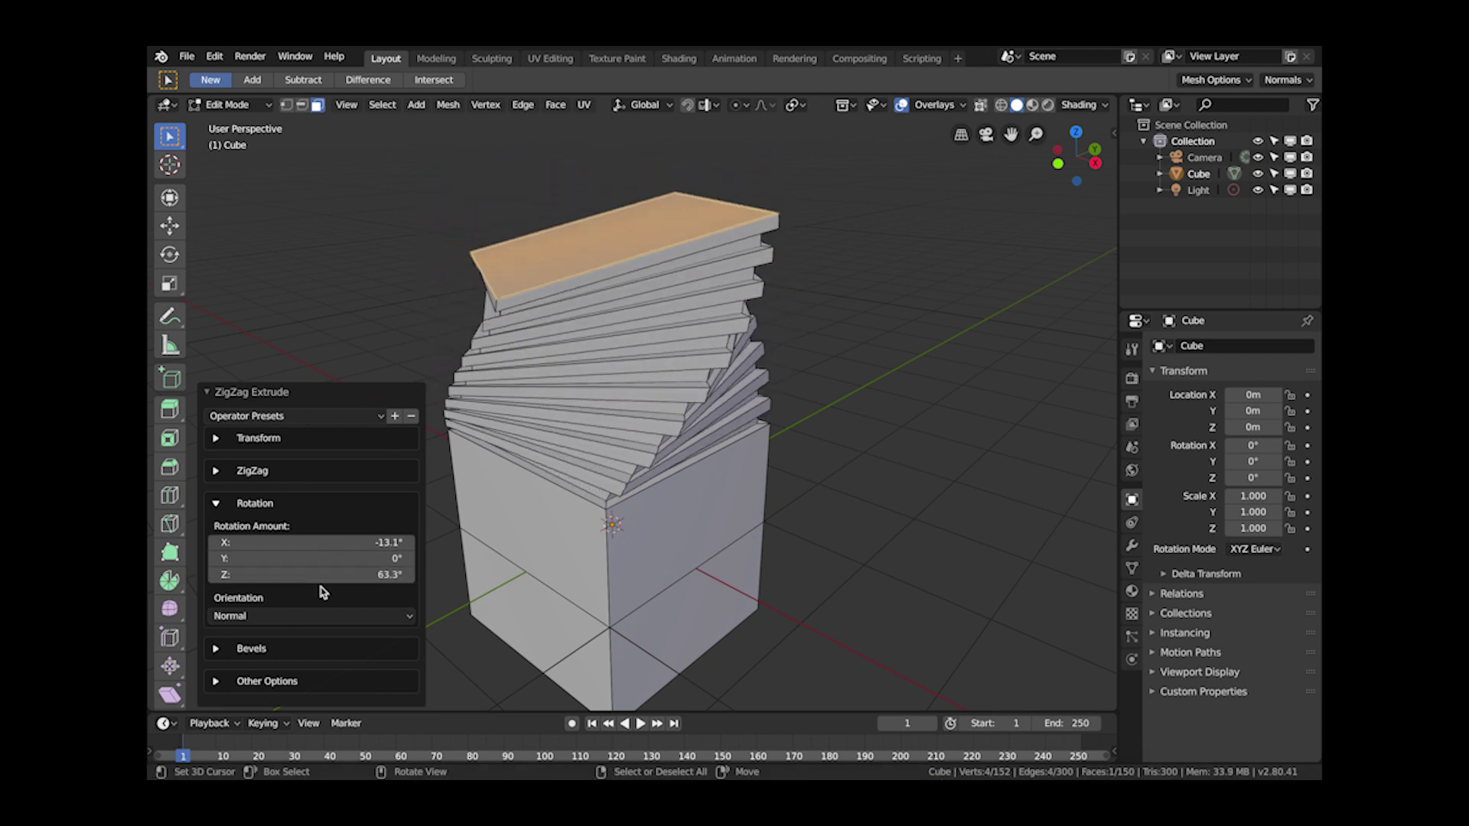
middle_drag(616, 342, 439, 386)
- Try a taper of 0.480 on the rotated extrusion, and reset the taper and all rotation amounts to 0
click(218, 440)
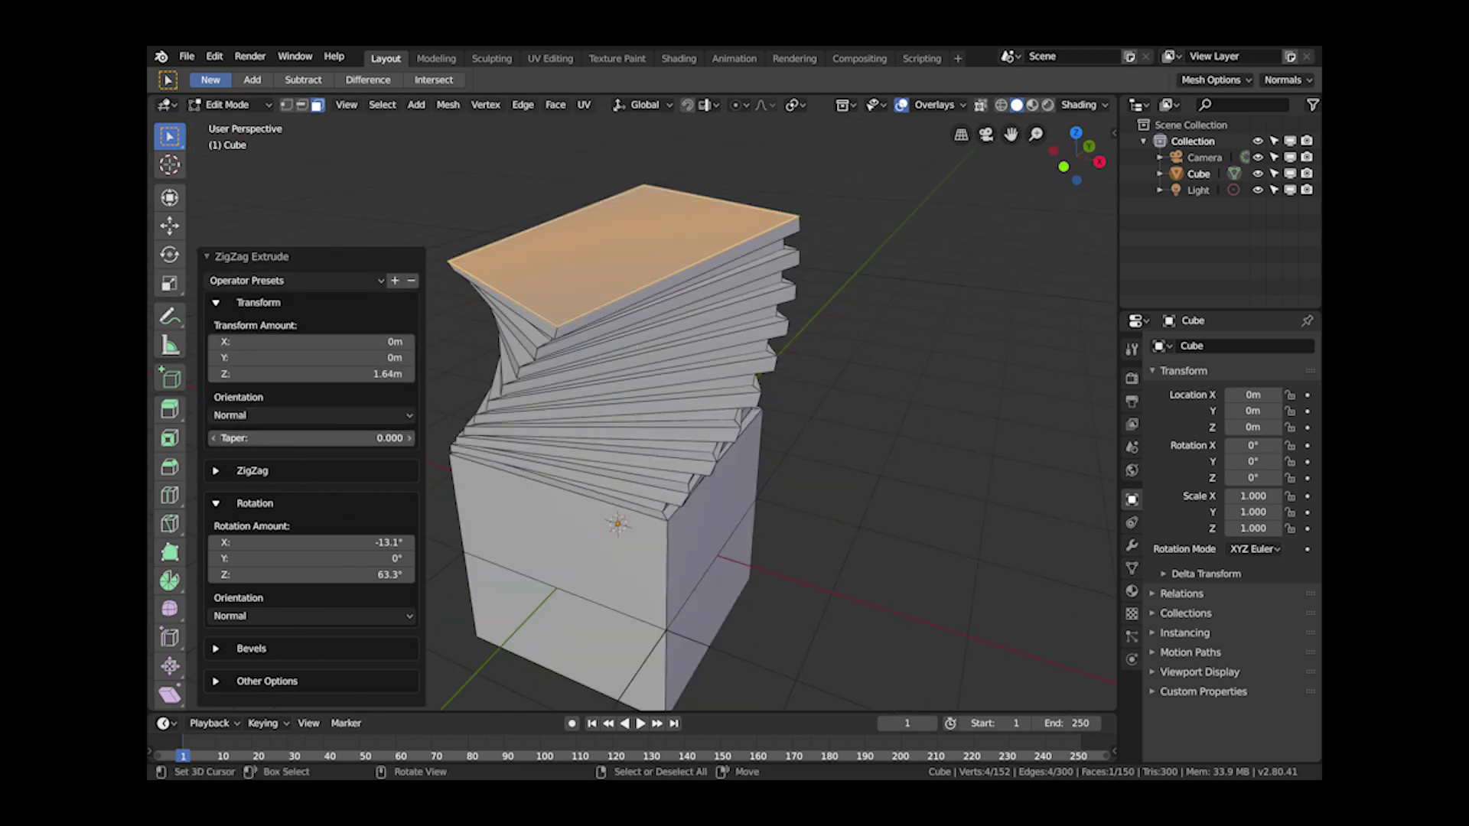
drag(306, 438, 814, 443)
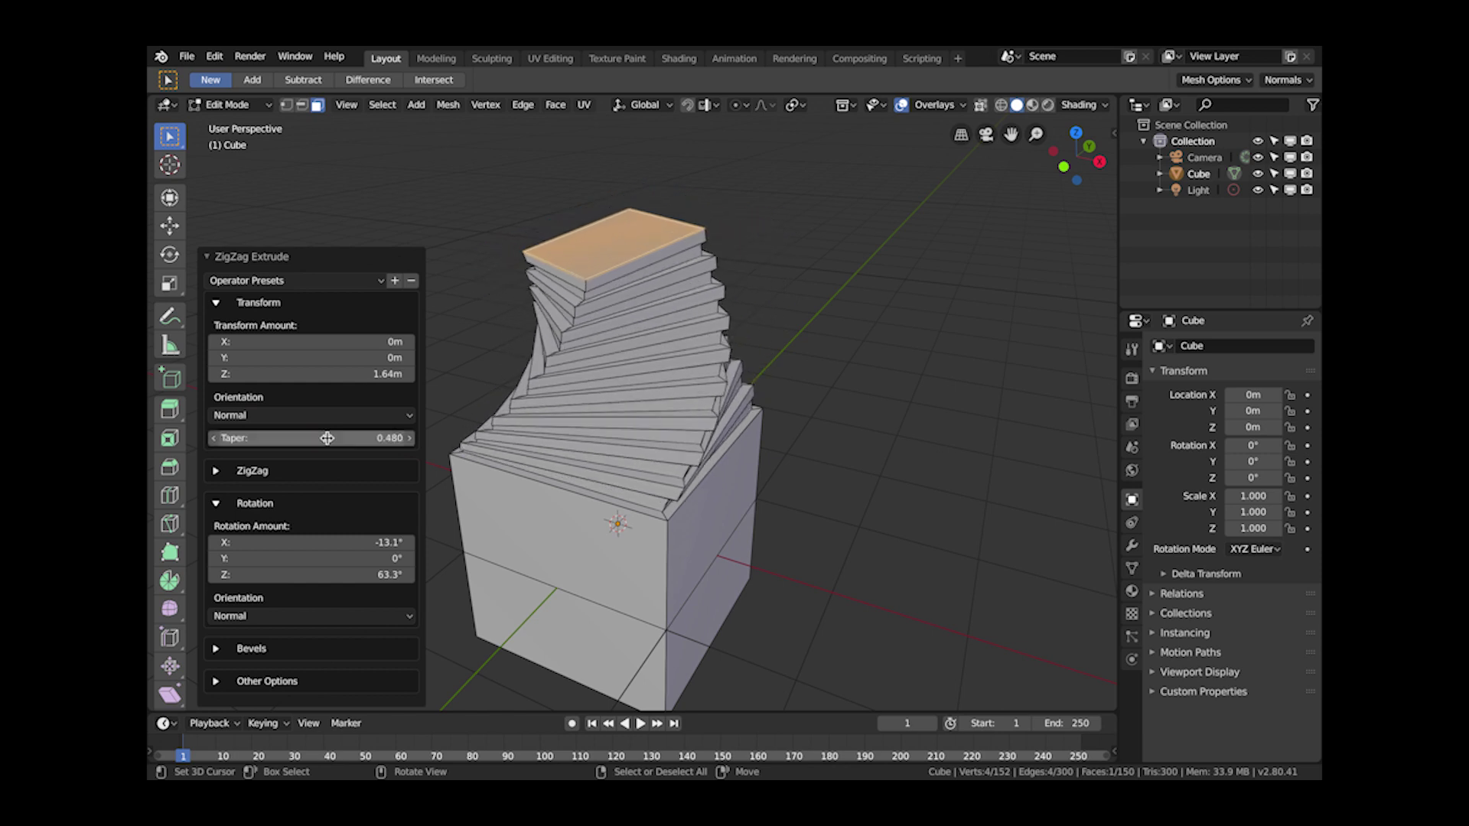
middle_drag(814, 443, 767, 436)
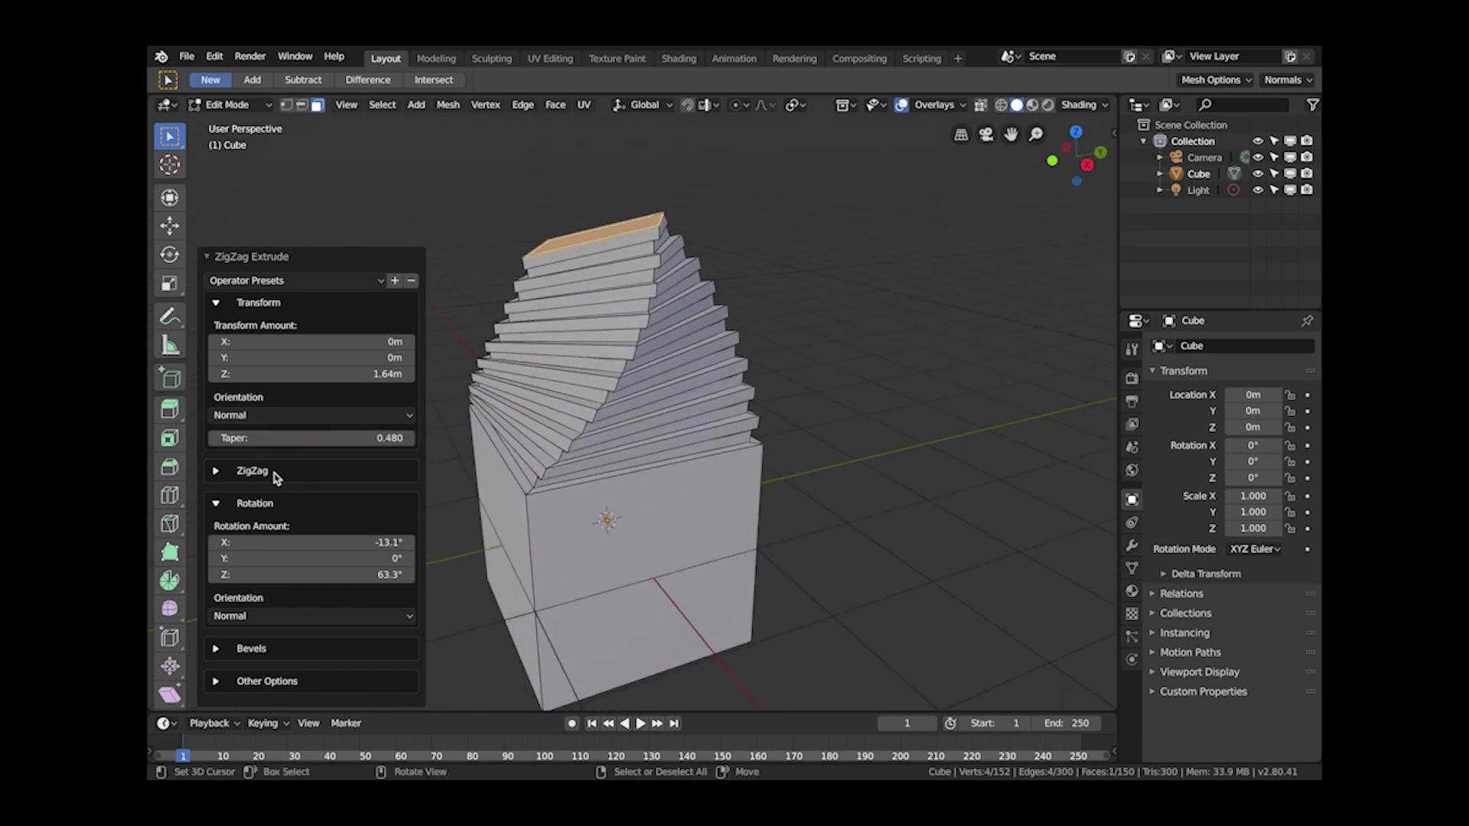
key(BackSpace)
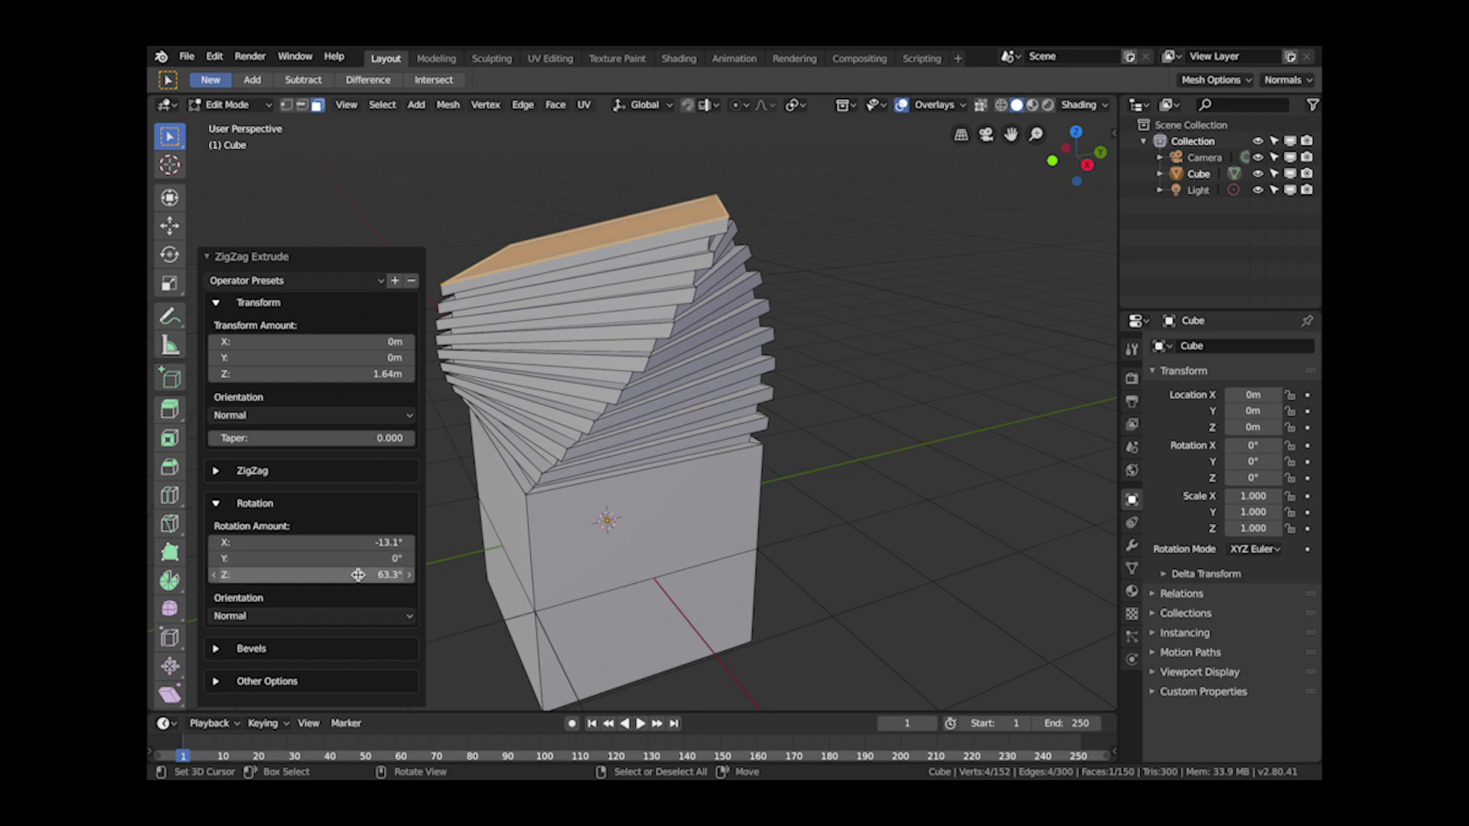
key(BackSpace)
- Taper the extrusion by 0.498 and set the zigzag inner depth to 0.020
middle_drag(550, 457, 602, 445)
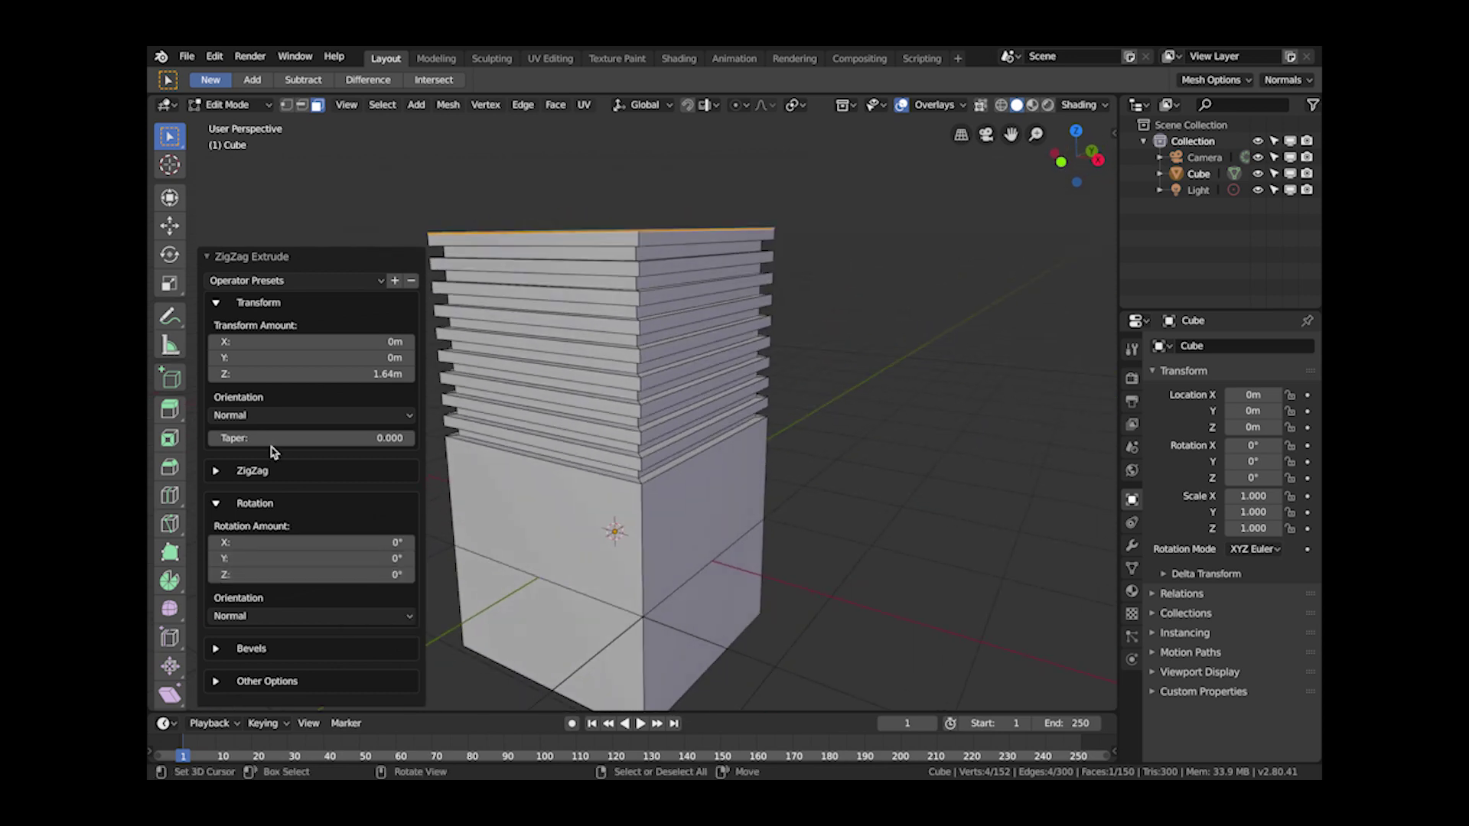
drag(277, 440, 797, 440)
click(219, 470)
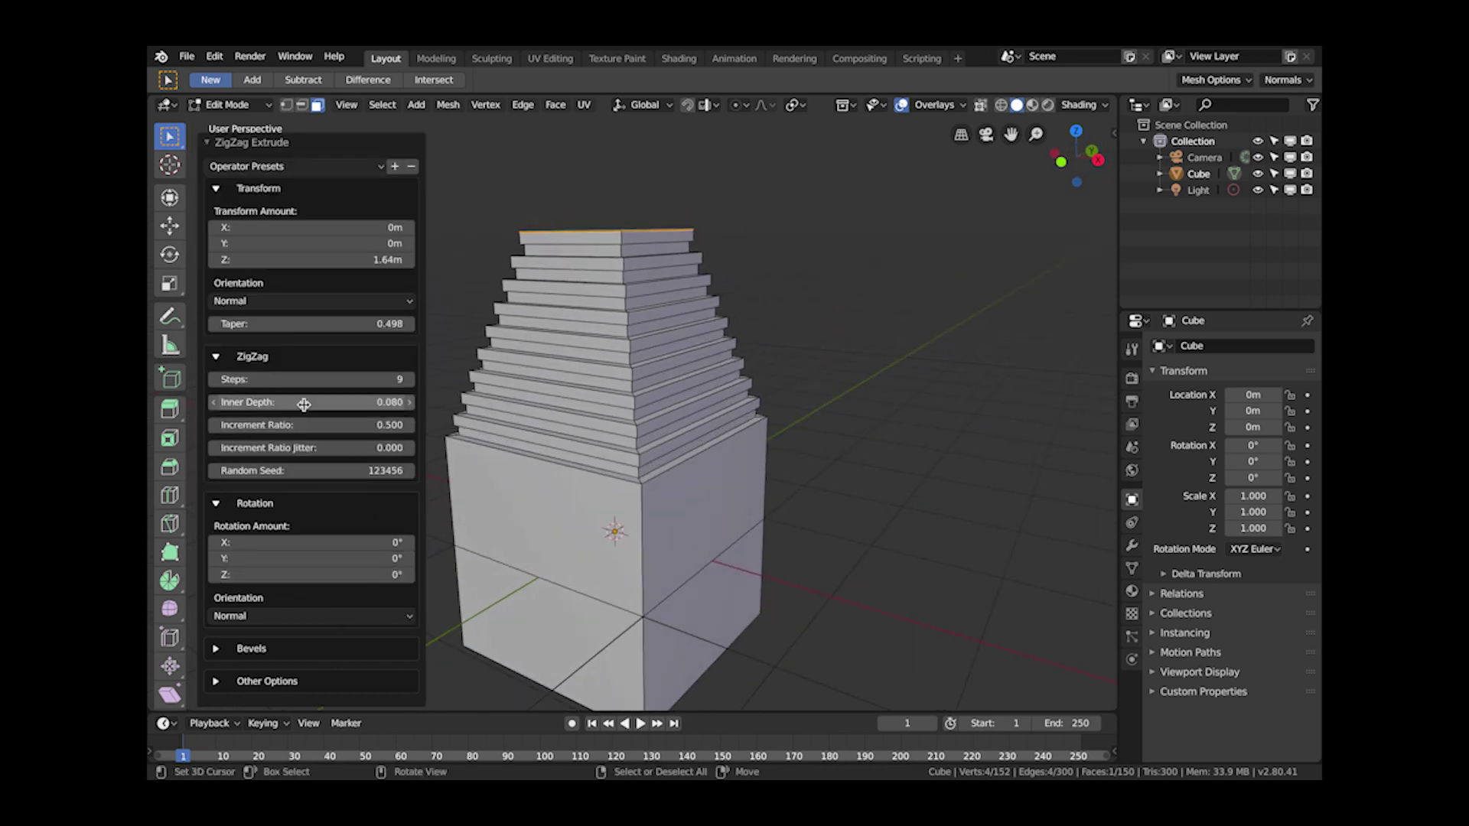
drag(311, 402, 249, 402)
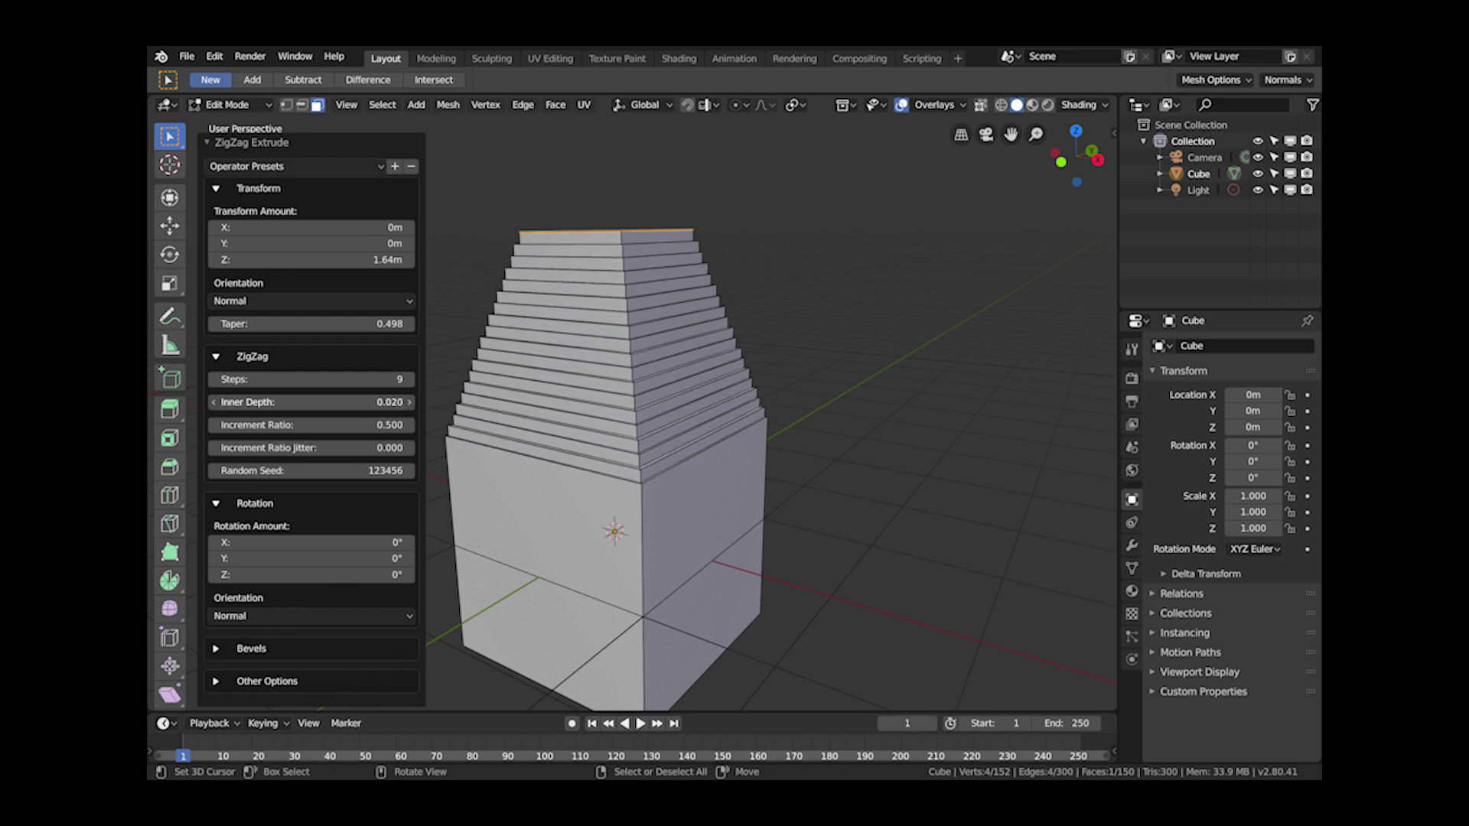
middle_drag(665, 387, 629, 349)
- Restore the ZigZag Extrude operator's default settings
click(268, 166)
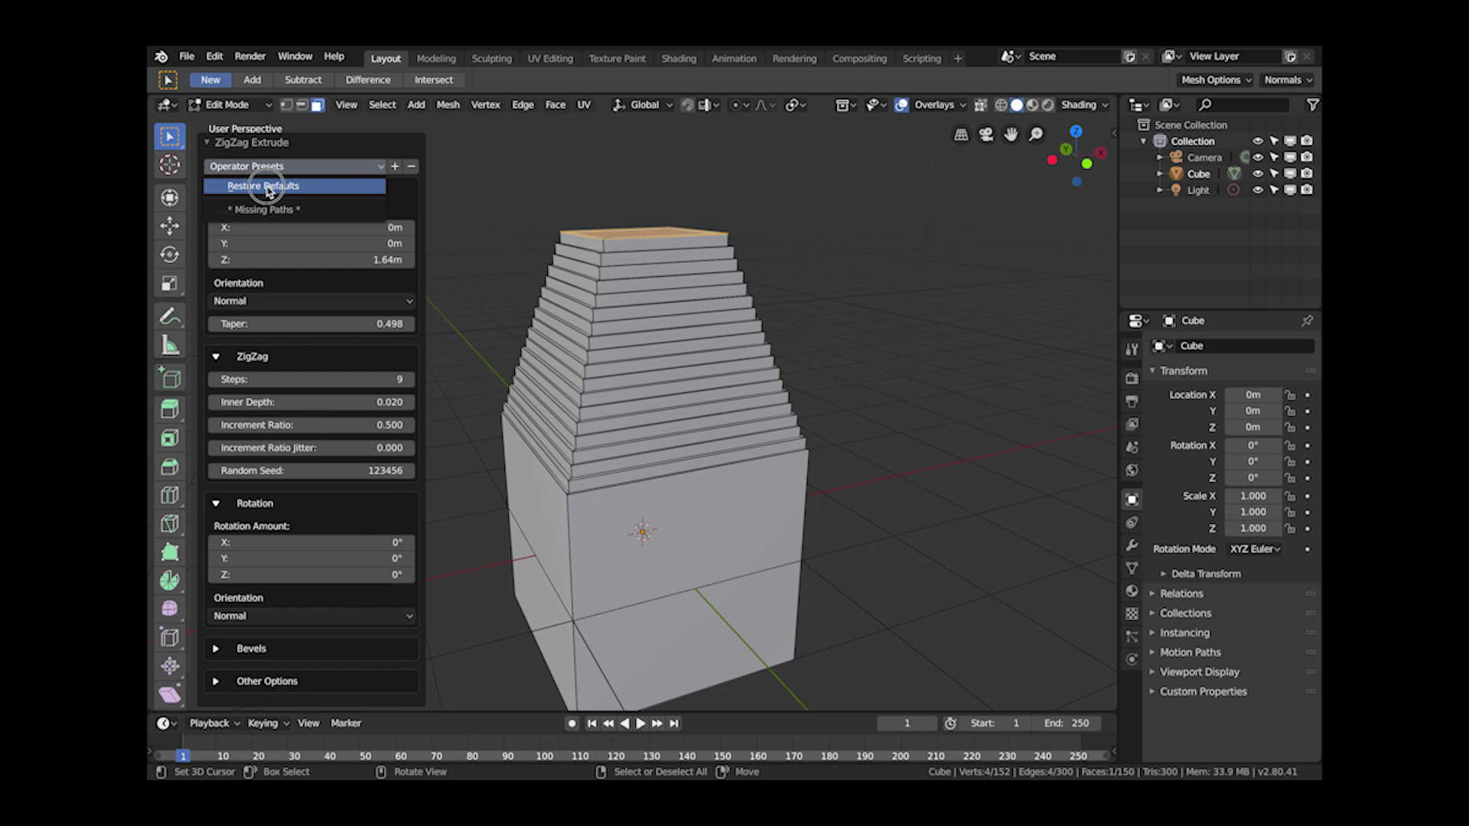
click(267, 186)
middle_drag(697, 385, 738, 380)
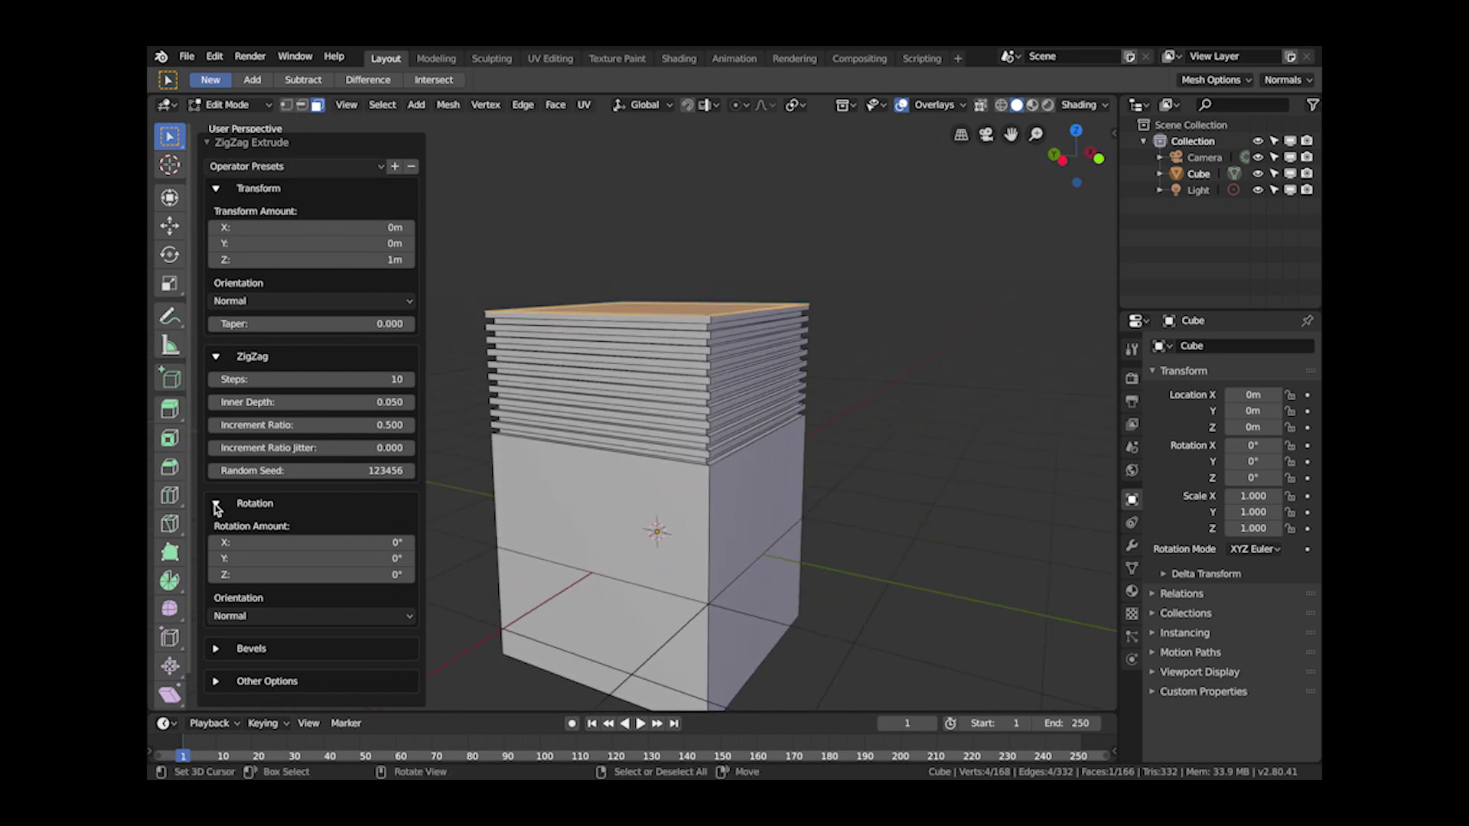
- Bevel the extrusion's corners by 0.156 with 7 segments, and collapse the Rotation, ZigZag and Transform settings
click(215, 505)
click(216, 649)
scroll(850, 390, down, 2)
middle_drag(849, 390, 712, 445)
scroll(711, 445, up, 3)
drag(273, 609, 301, 610)
drag(302, 681, 322, 681)
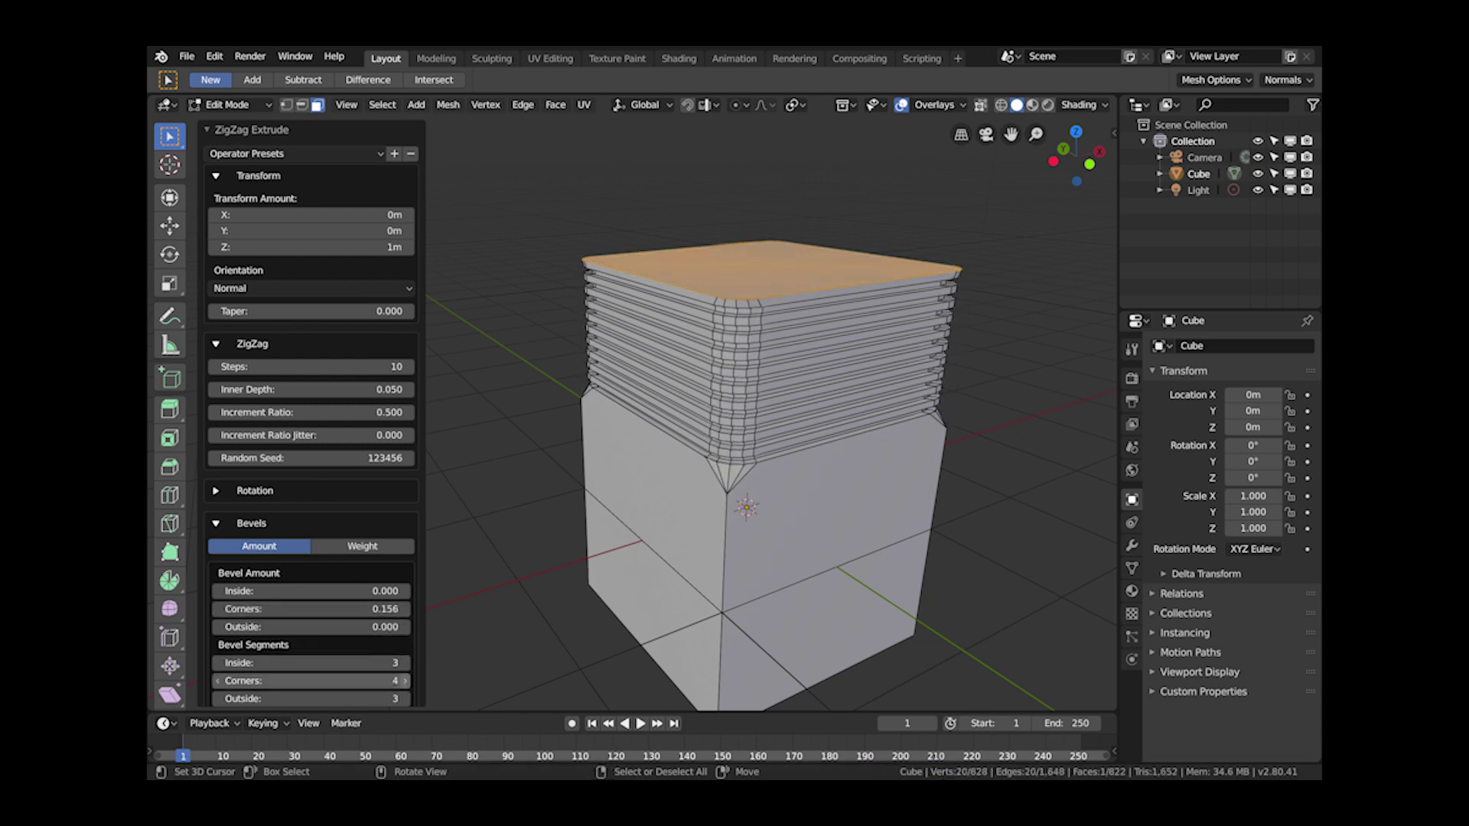
click(217, 346)
click(215, 177)
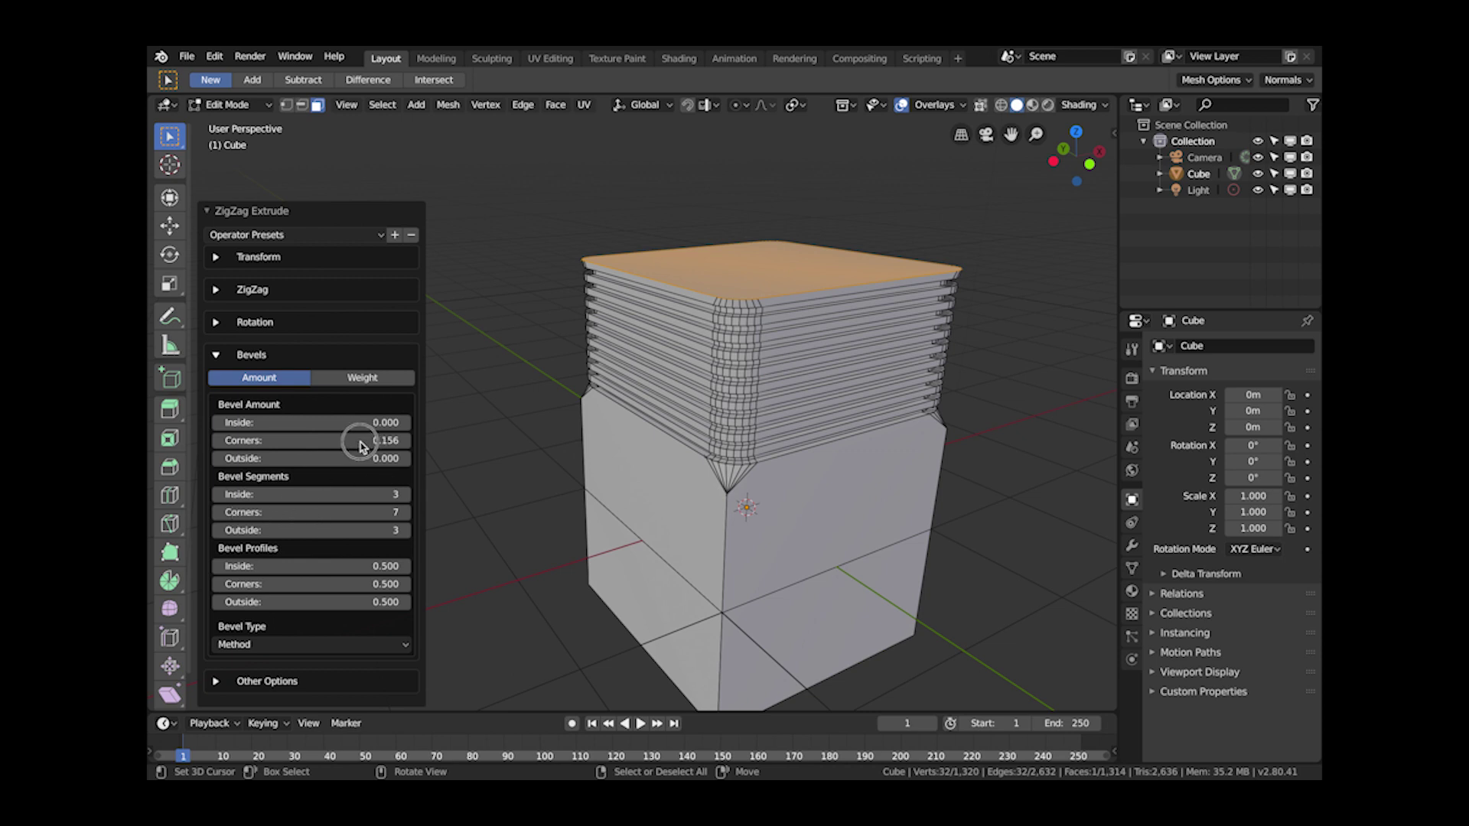
- Set the bevel amounts to 0.084 for corners, 0.016 inside and 0.010 outside, and reset the corner segments to 3
mouse_move(369, 442)
mouse_down()
mouse_move(342, 441)
mouse_move(369, 441)
mouse_up()
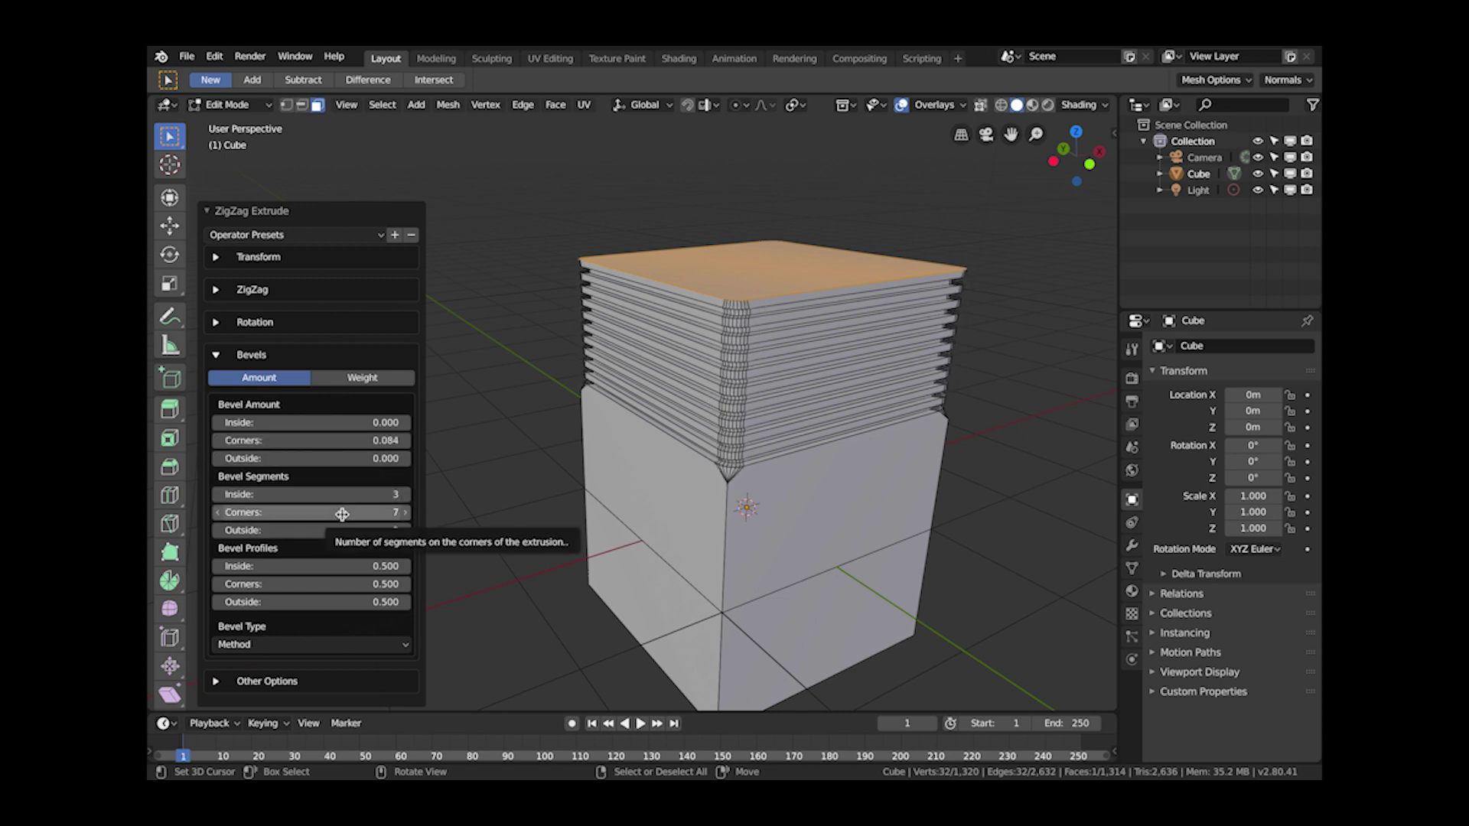
key(BackSpace)
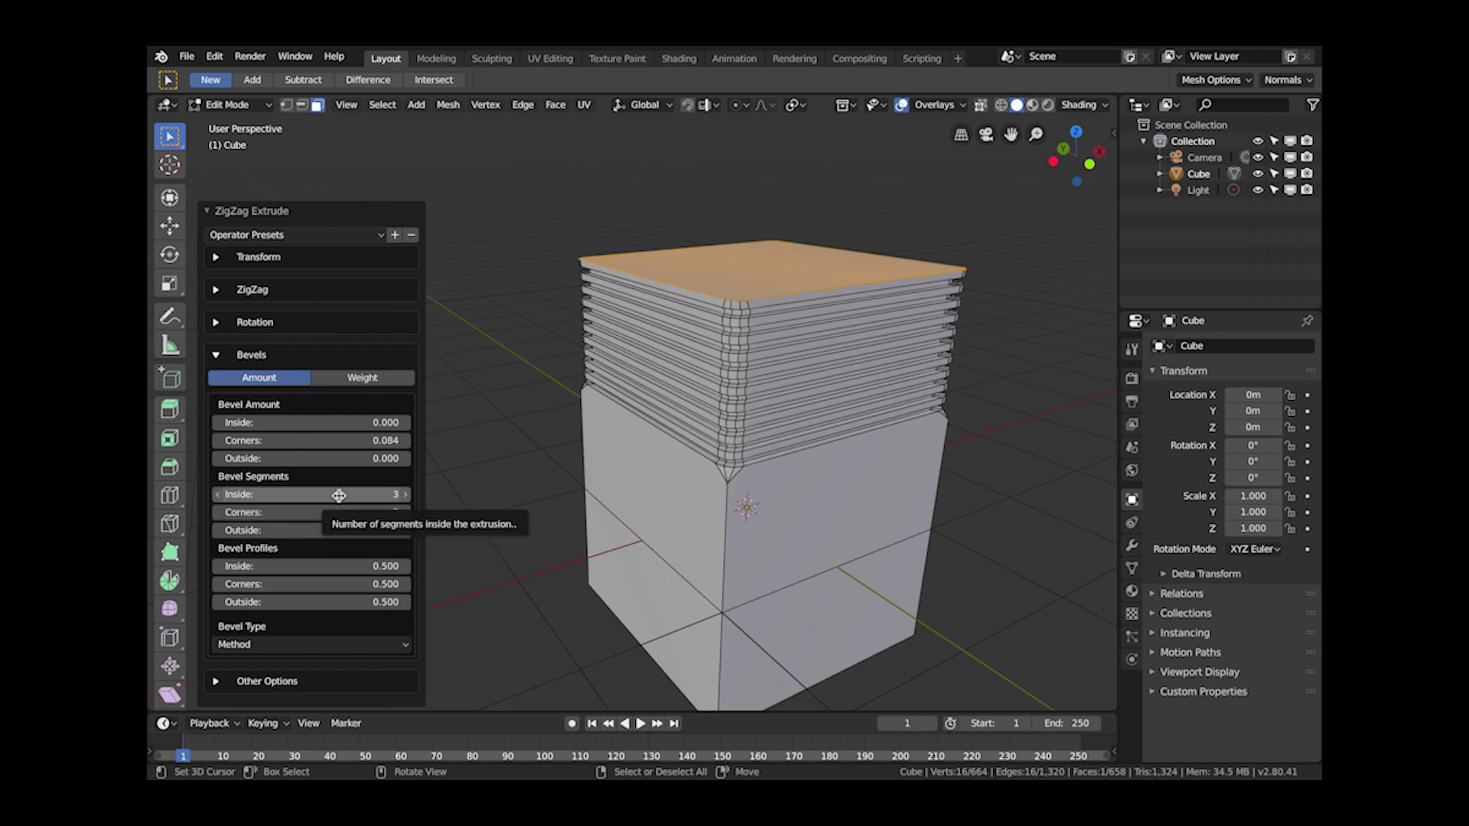
drag(342, 421, 355, 420)
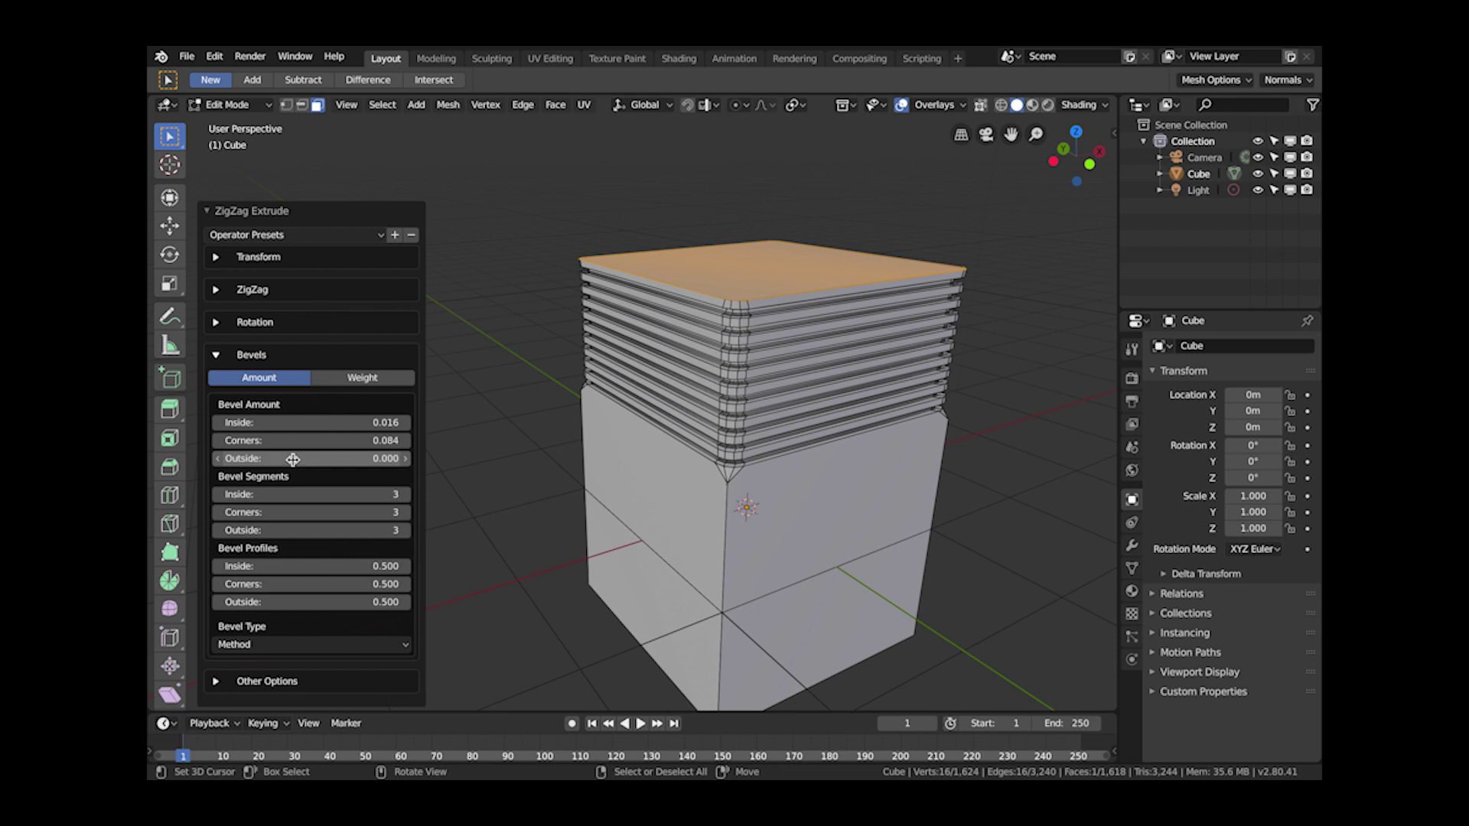
drag(293, 459, 300, 459)
middle_drag(923, 434, 803, 423)
scroll(836, 423, up, 4)
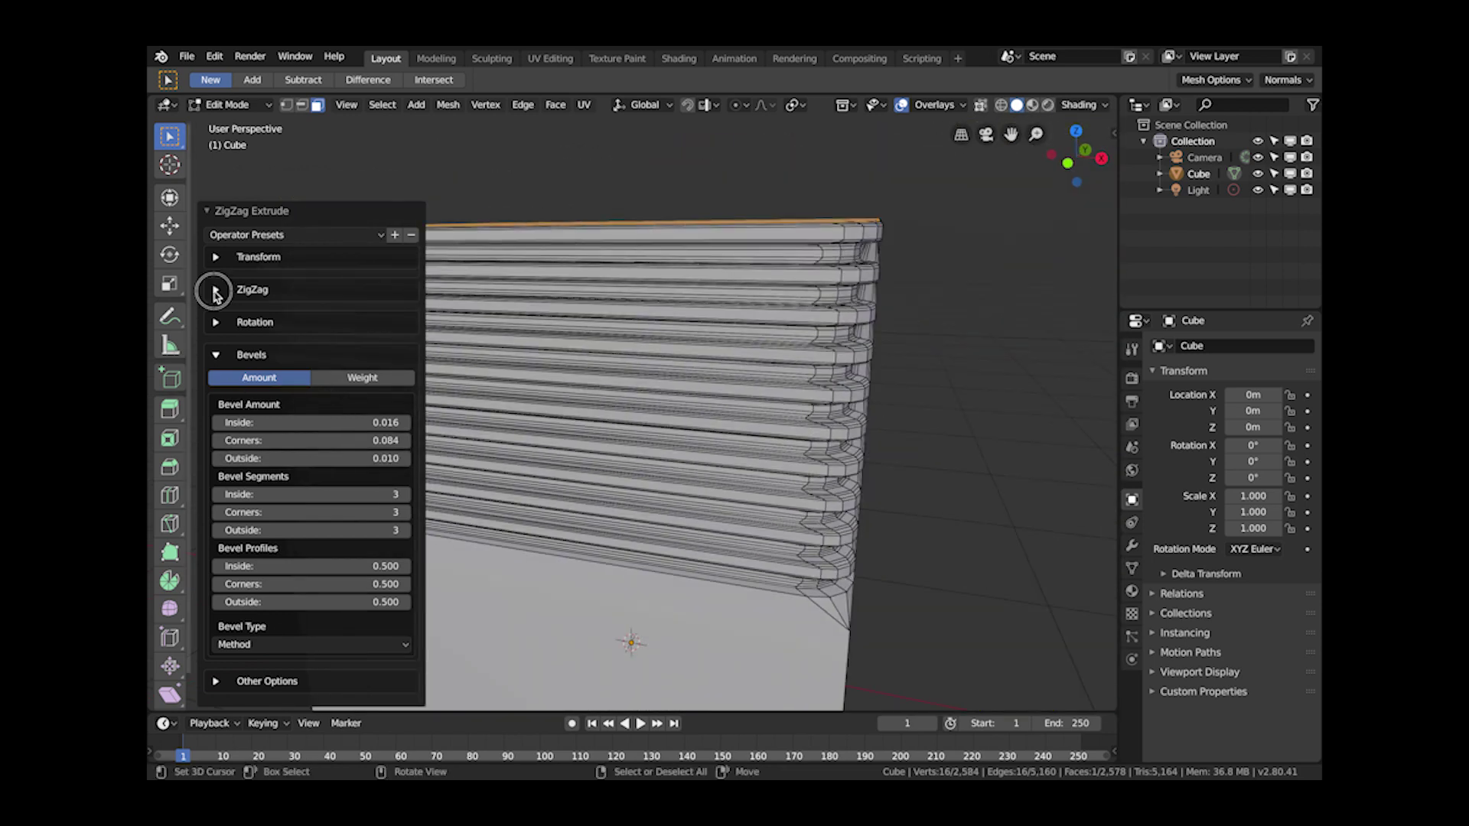
- Expand the ZigZag settings and set the number of steps to 5
click(215, 295)
mouse_move(290, 231)
mouse_down()
mouse_move(260, 230)
mouse_move(289, 231)
mouse_up()
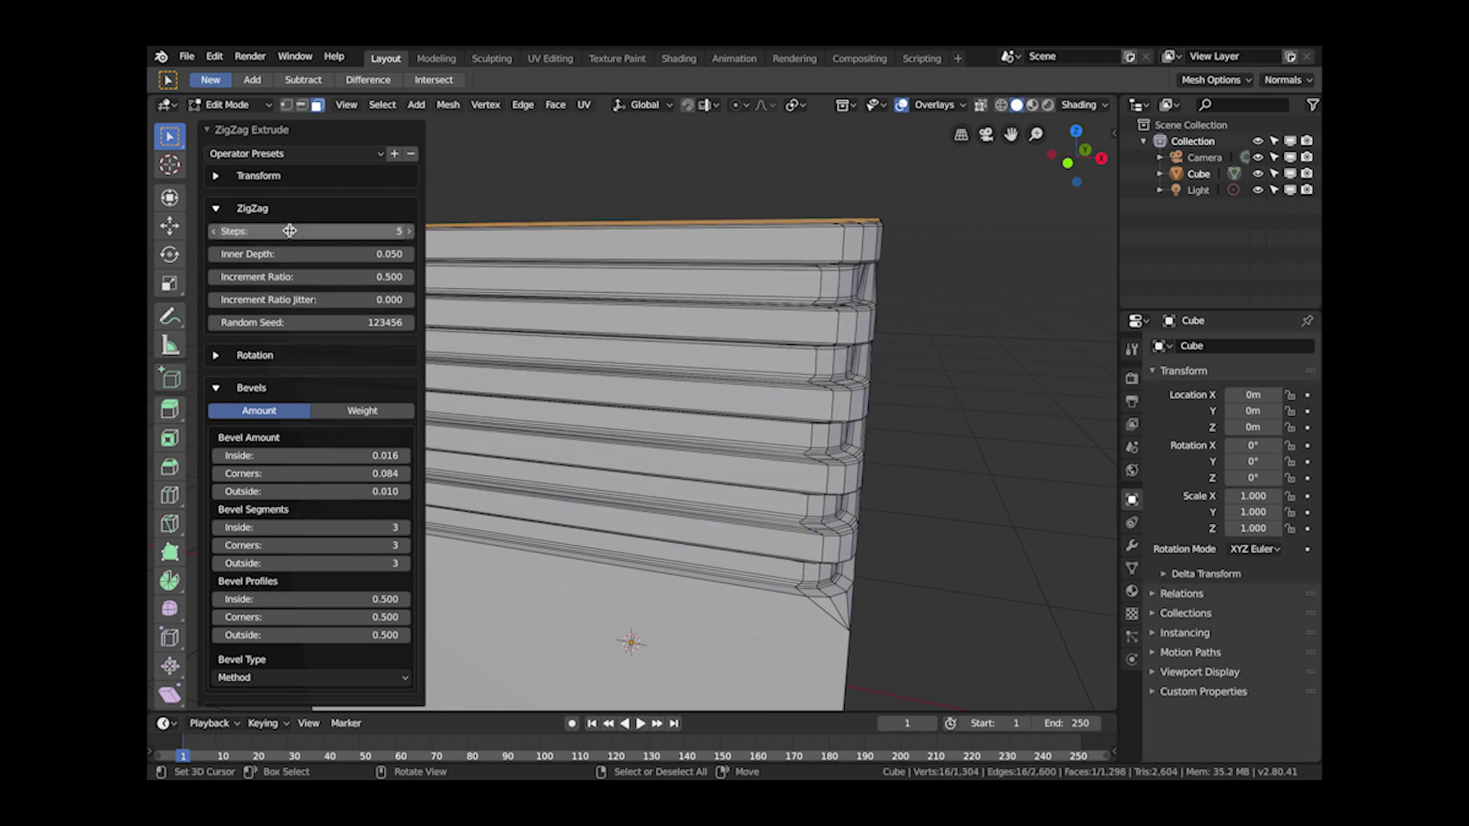
scroll(689, 390, down, 4)
middle_drag(704, 394, 845, 424)
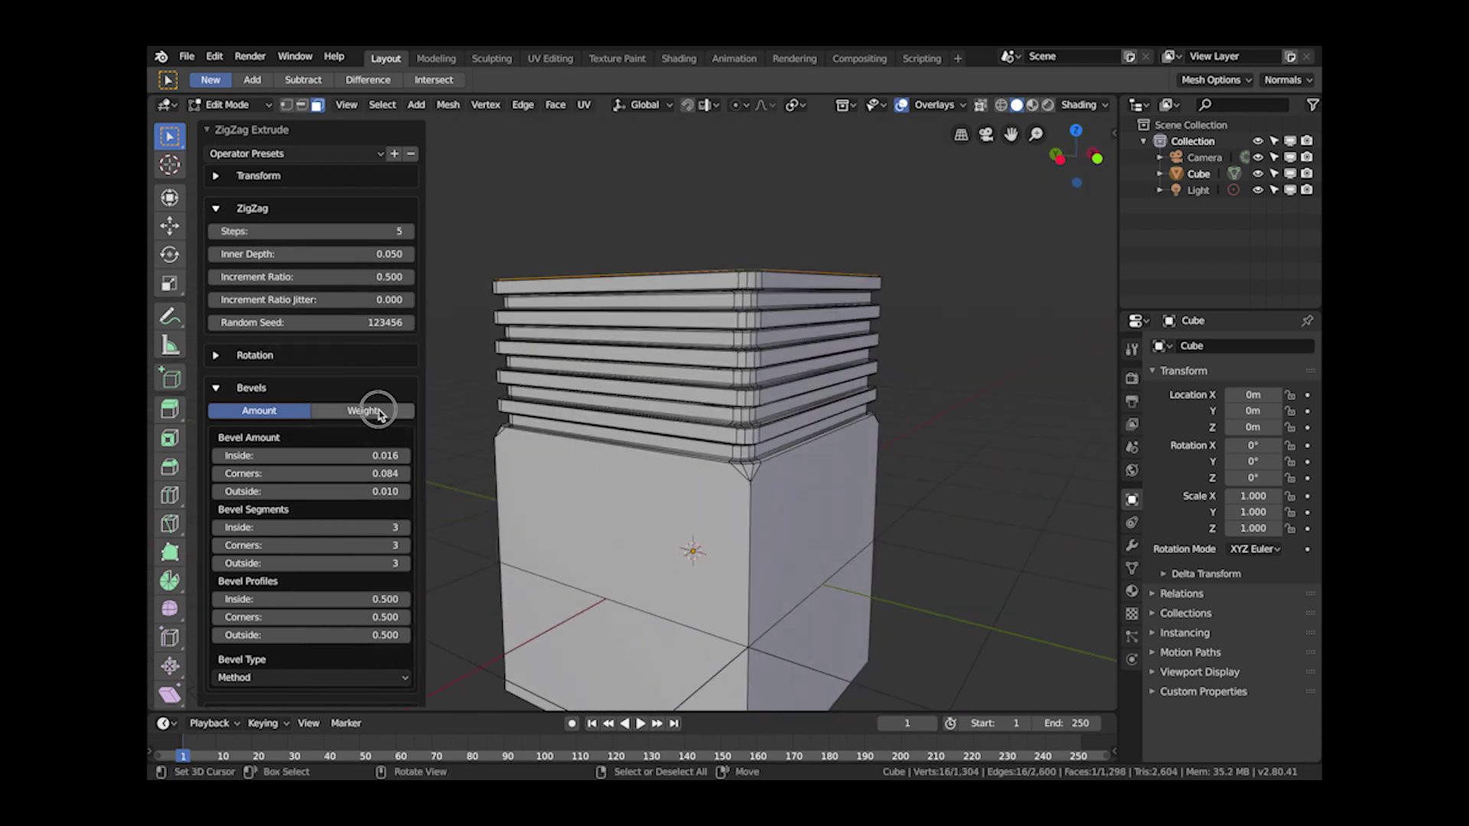
- Try the Weight bevel mode, return to Amount, and leave Edit Mode
click(377, 411)
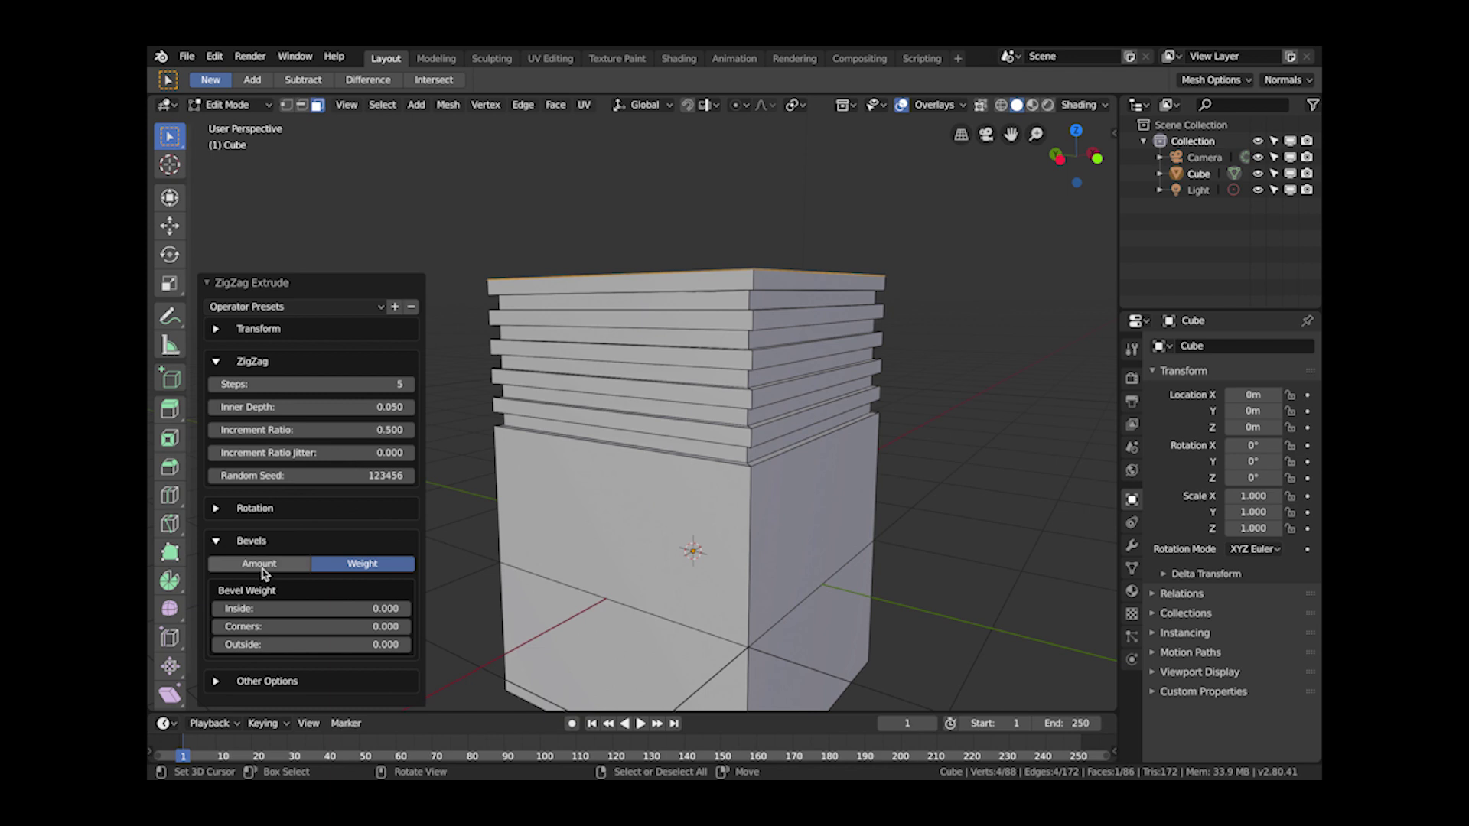
click(282, 565)
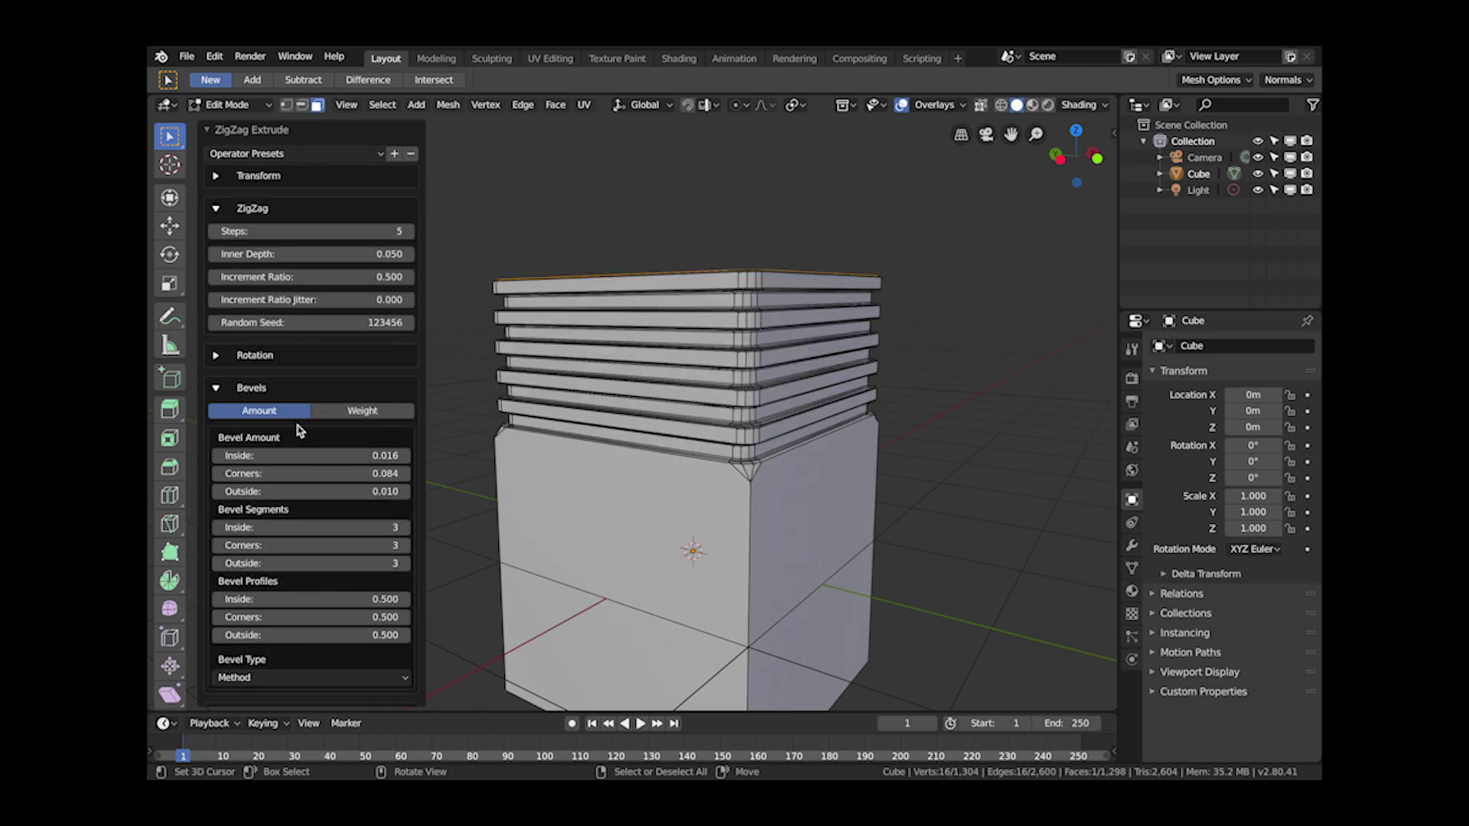
key(Tab)
middle_drag(744, 398, 689, 378)
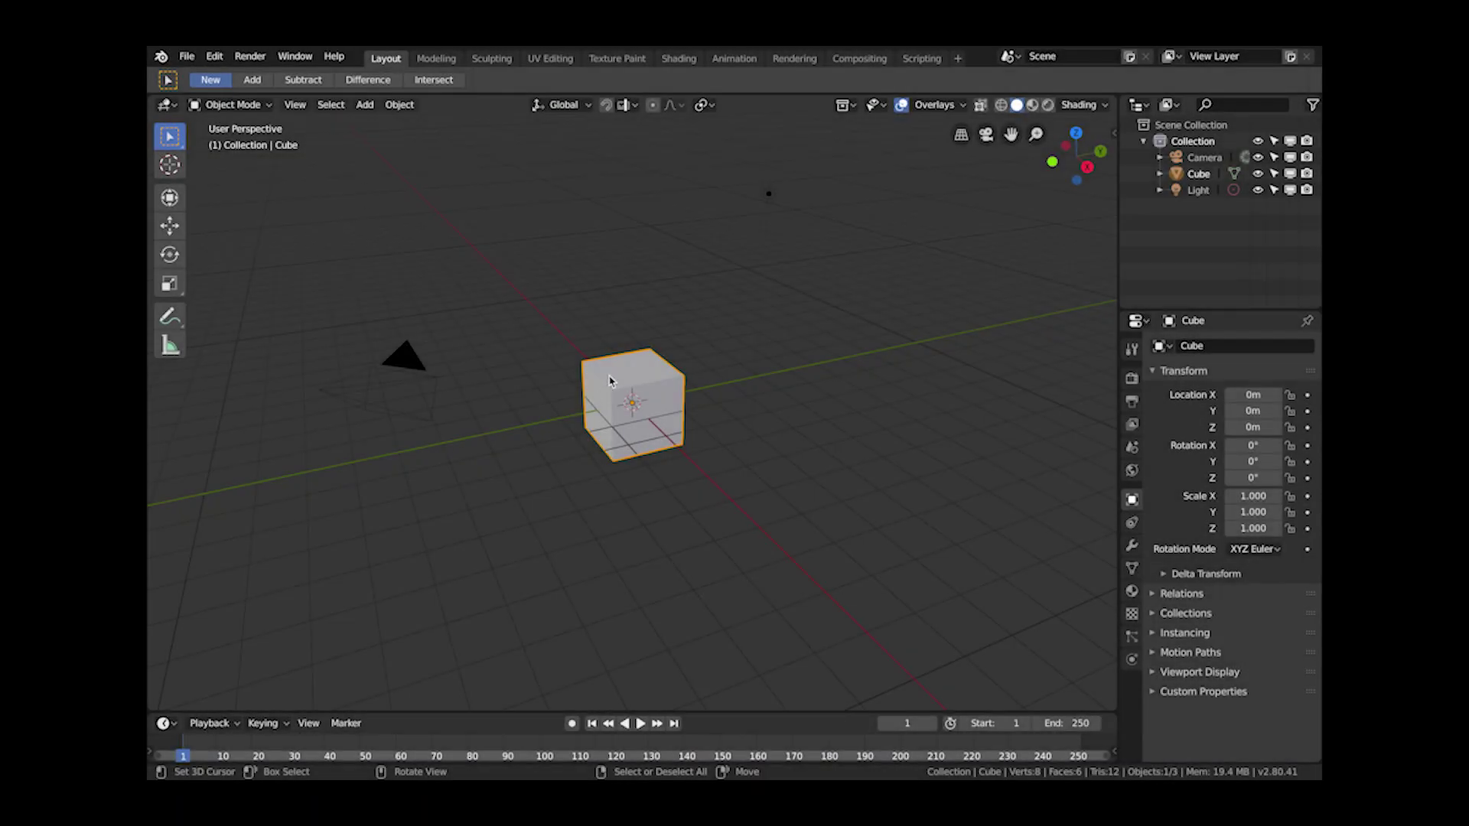
- Switch the cube to Edit Mode with face selection and run ZigZag Extrude on all its faces
key(Tab)
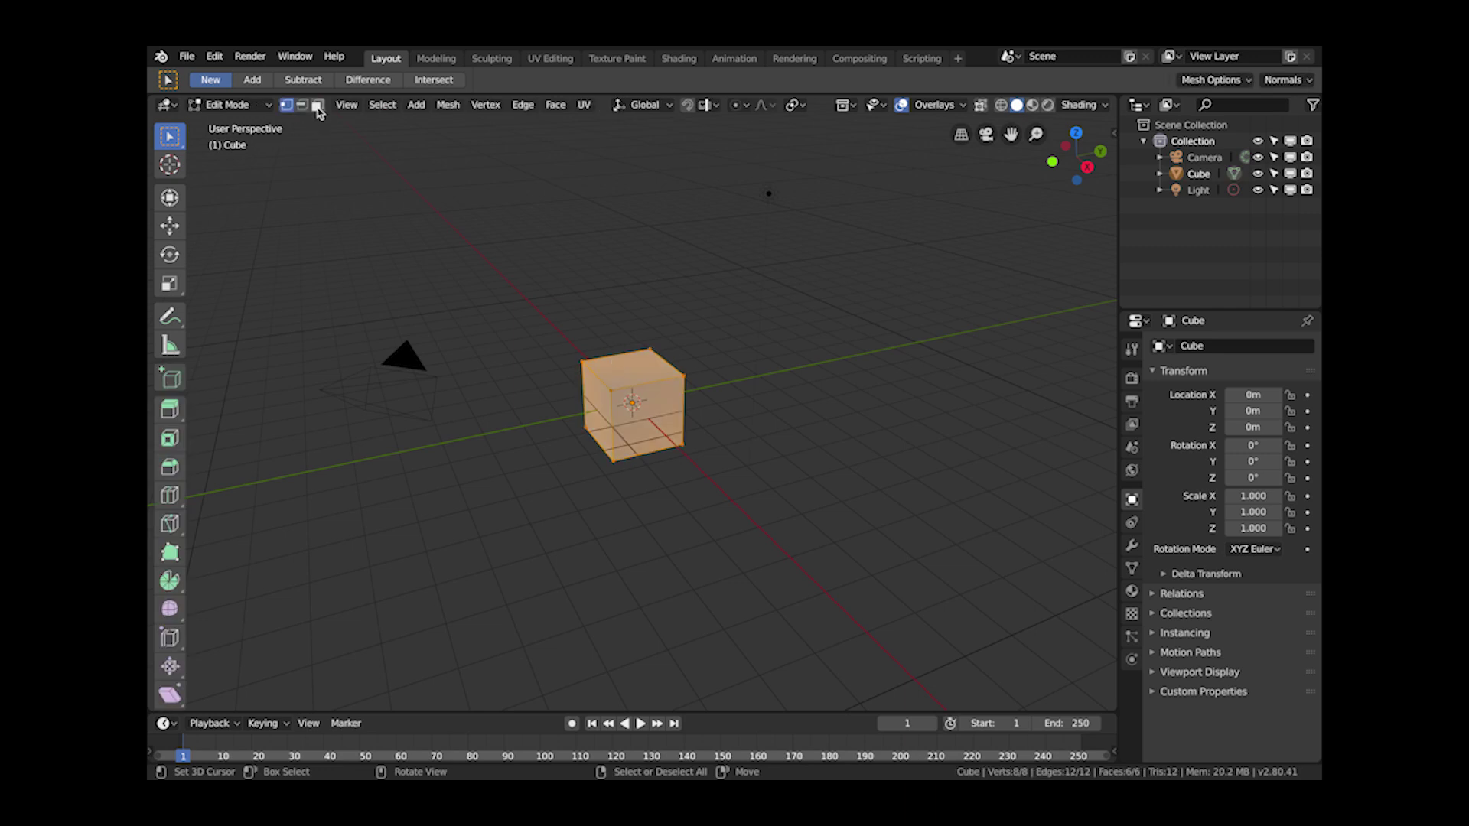
scroll(666, 468, up, 4)
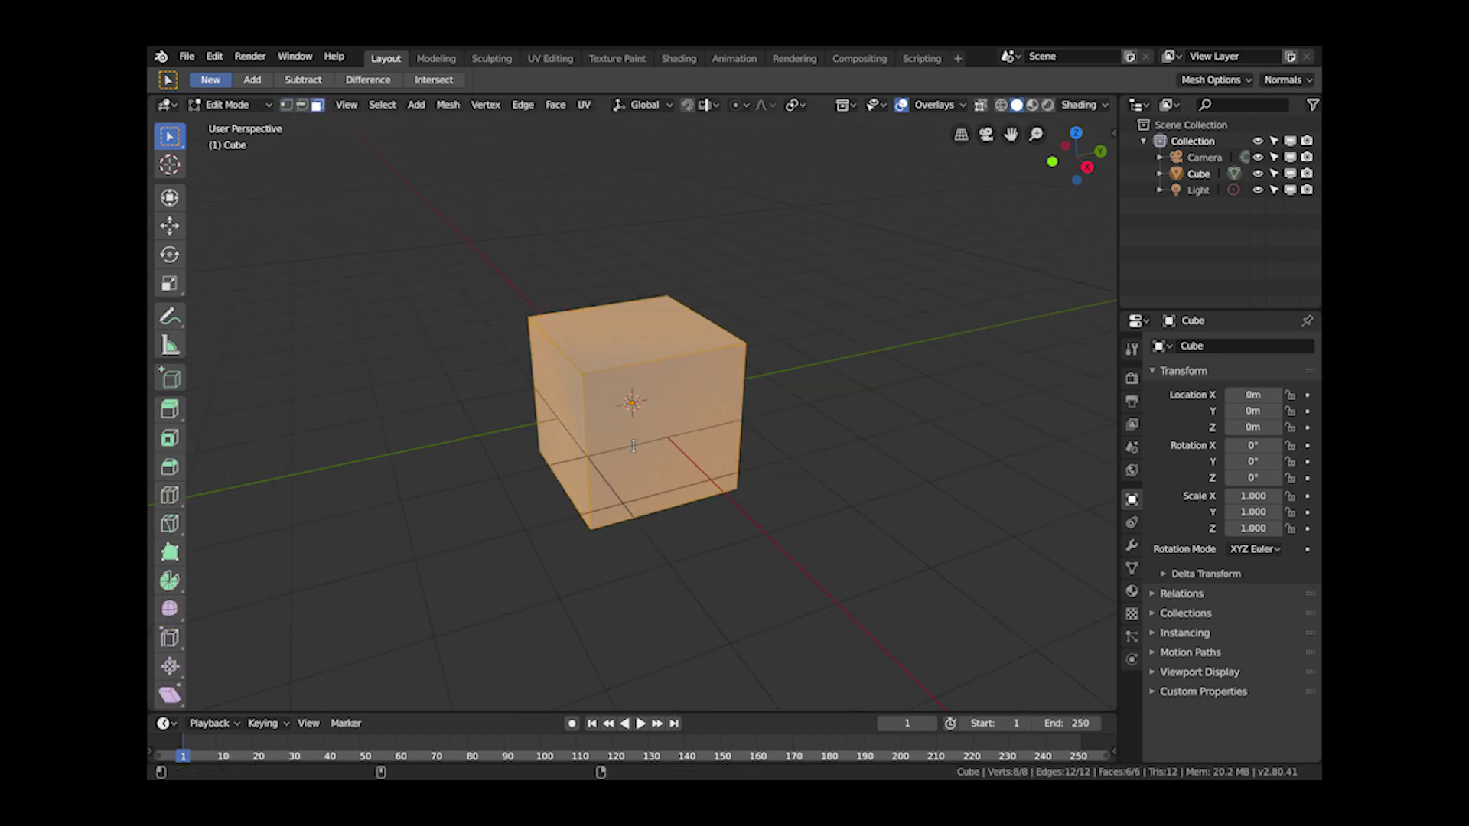
key(F3)
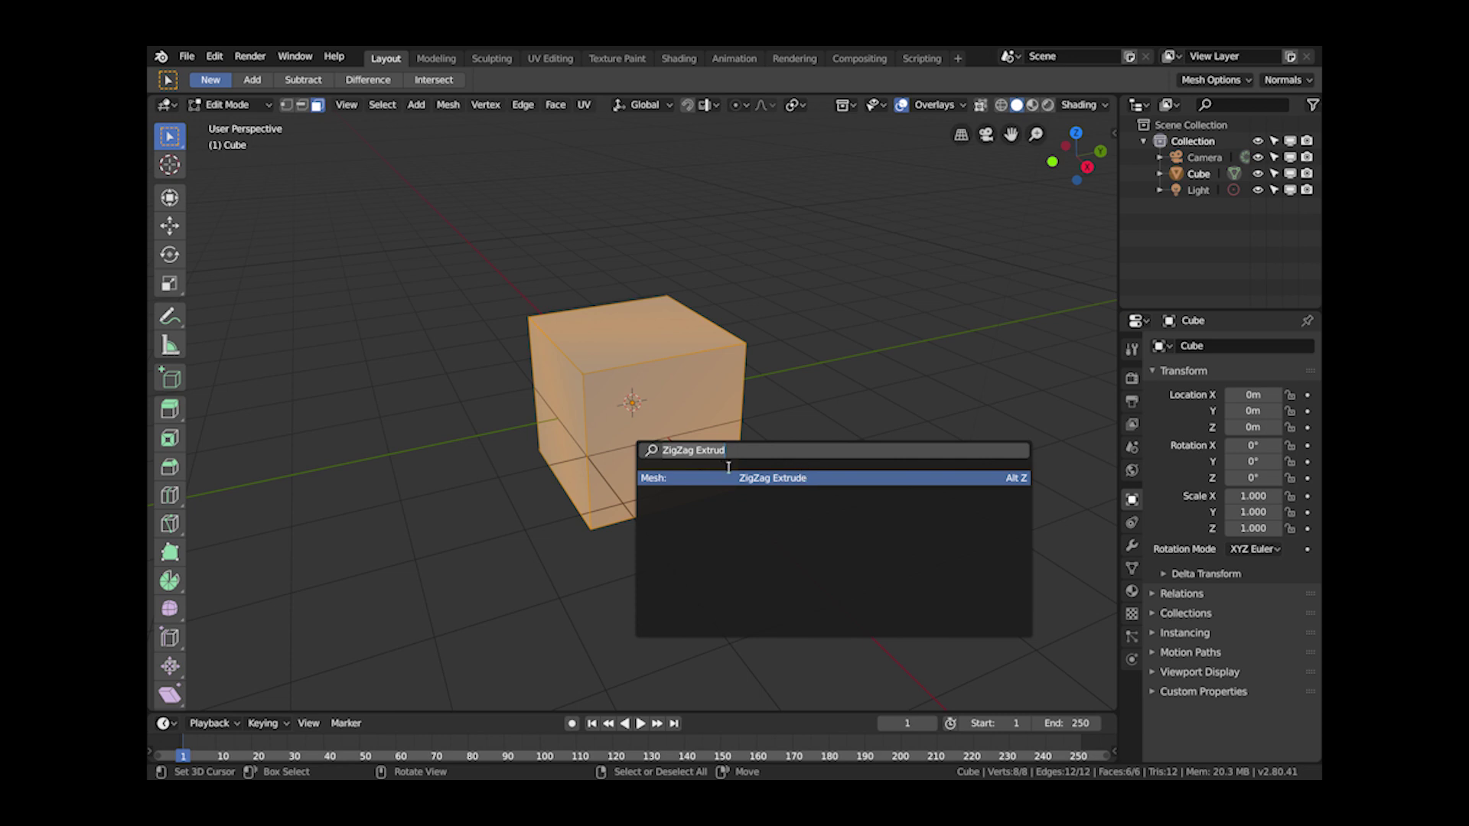
click(827, 478)
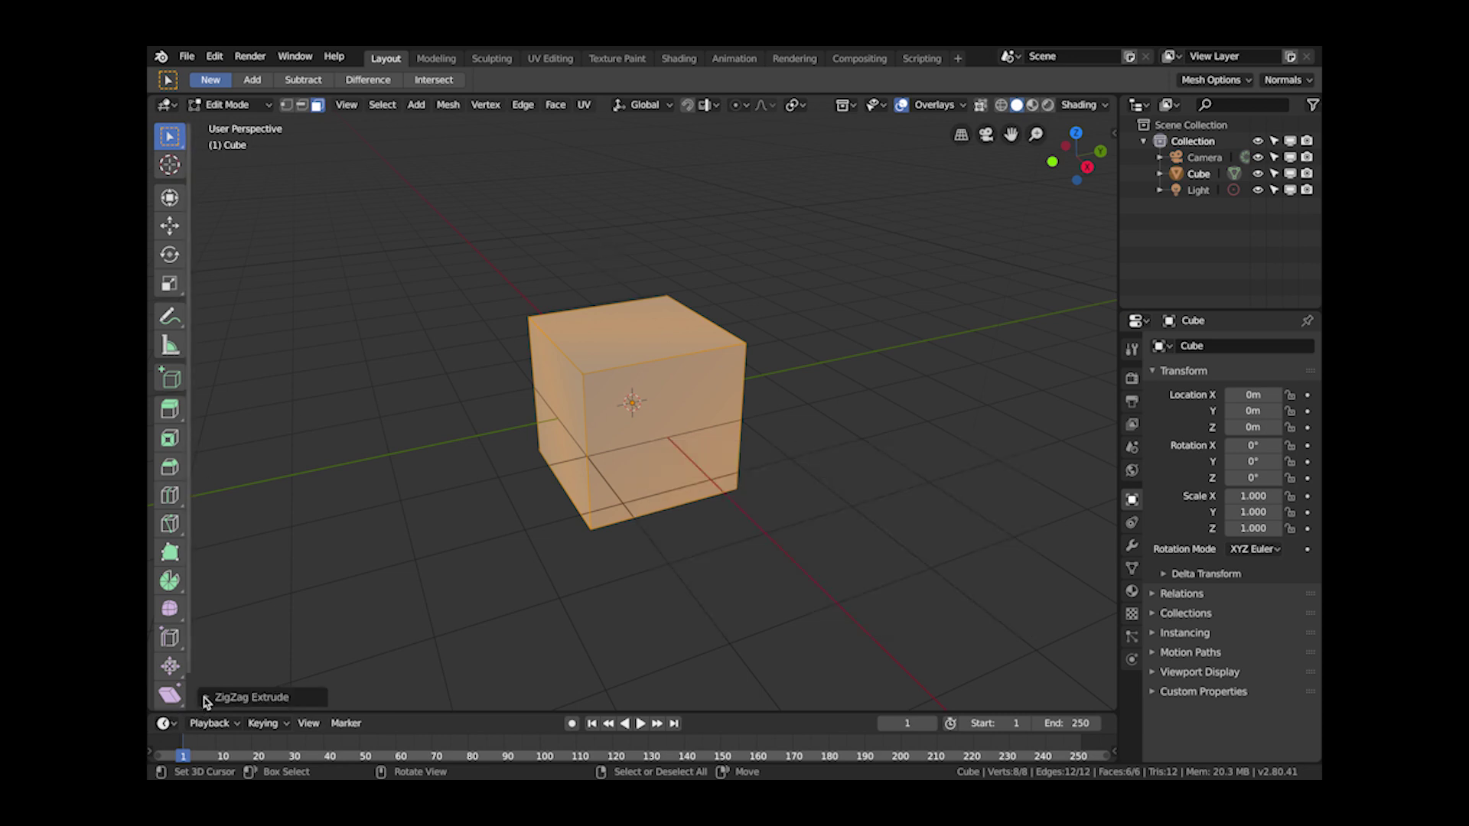
- Expand the ZigZag Extrude settings and enable Extrude Individual Faces and Use Shrink/Fatten in the other options
click(206, 698)
click(214, 678)
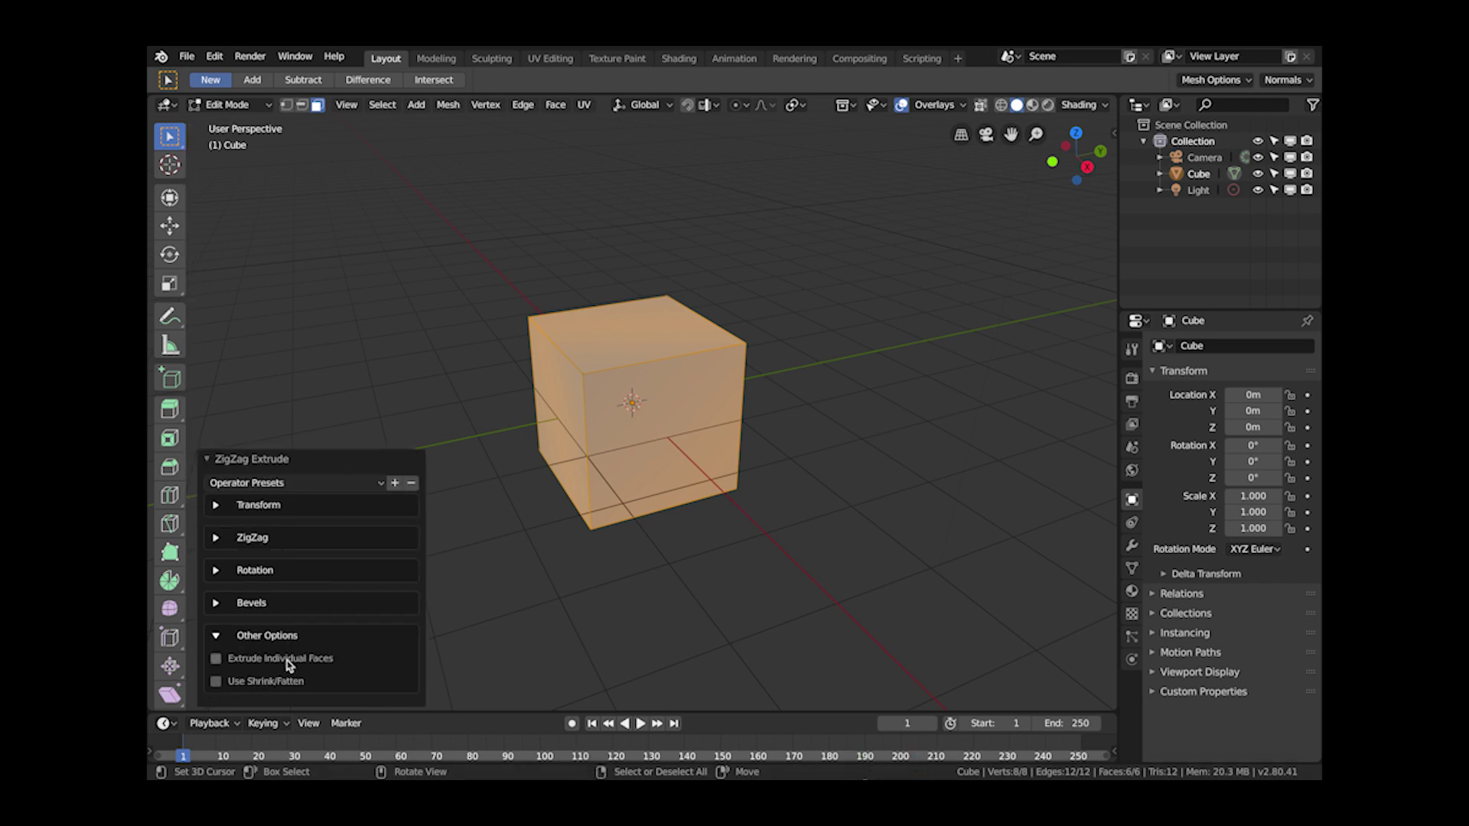
click(289, 663)
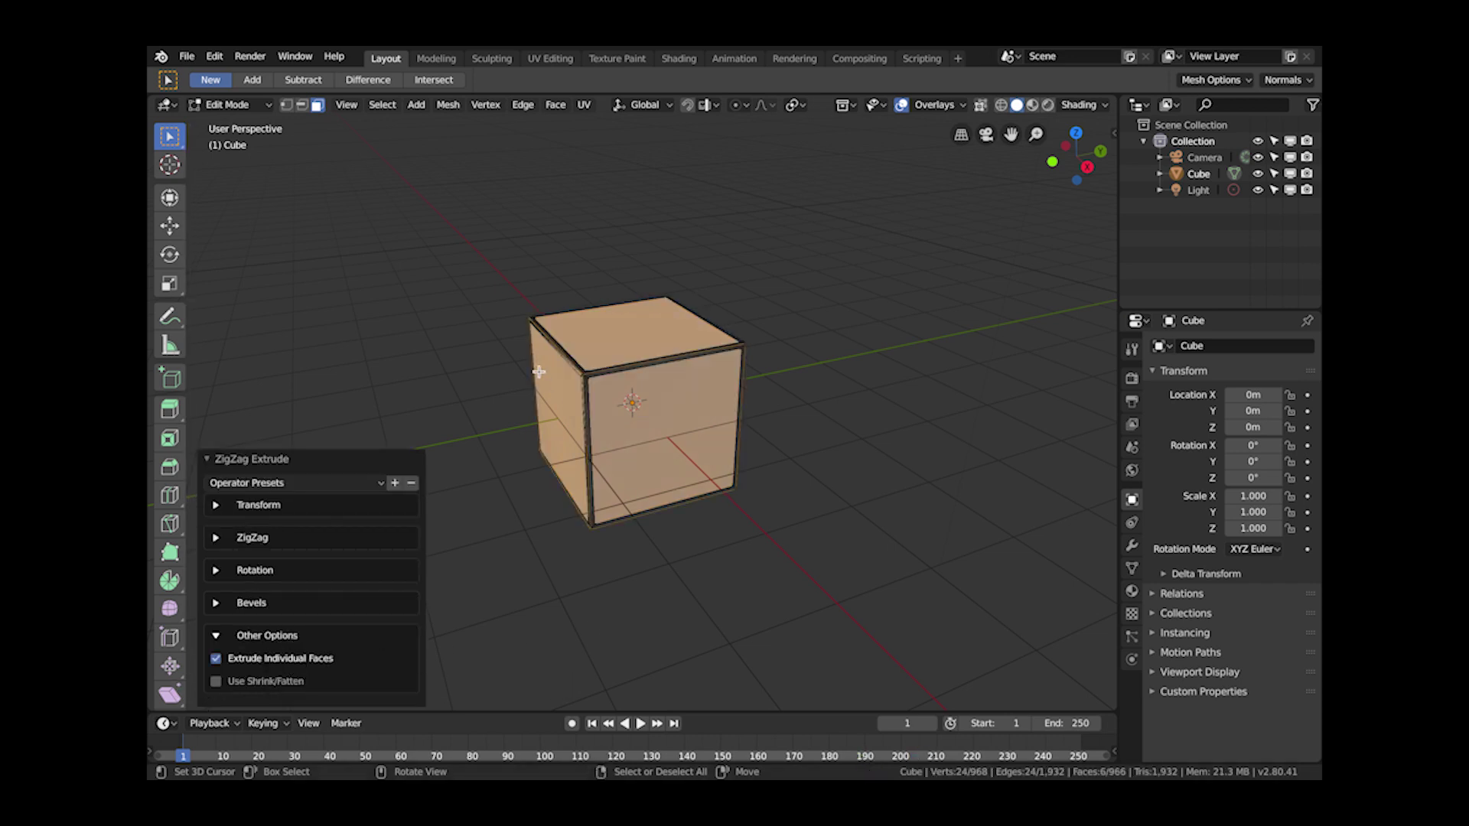
click(274, 681)
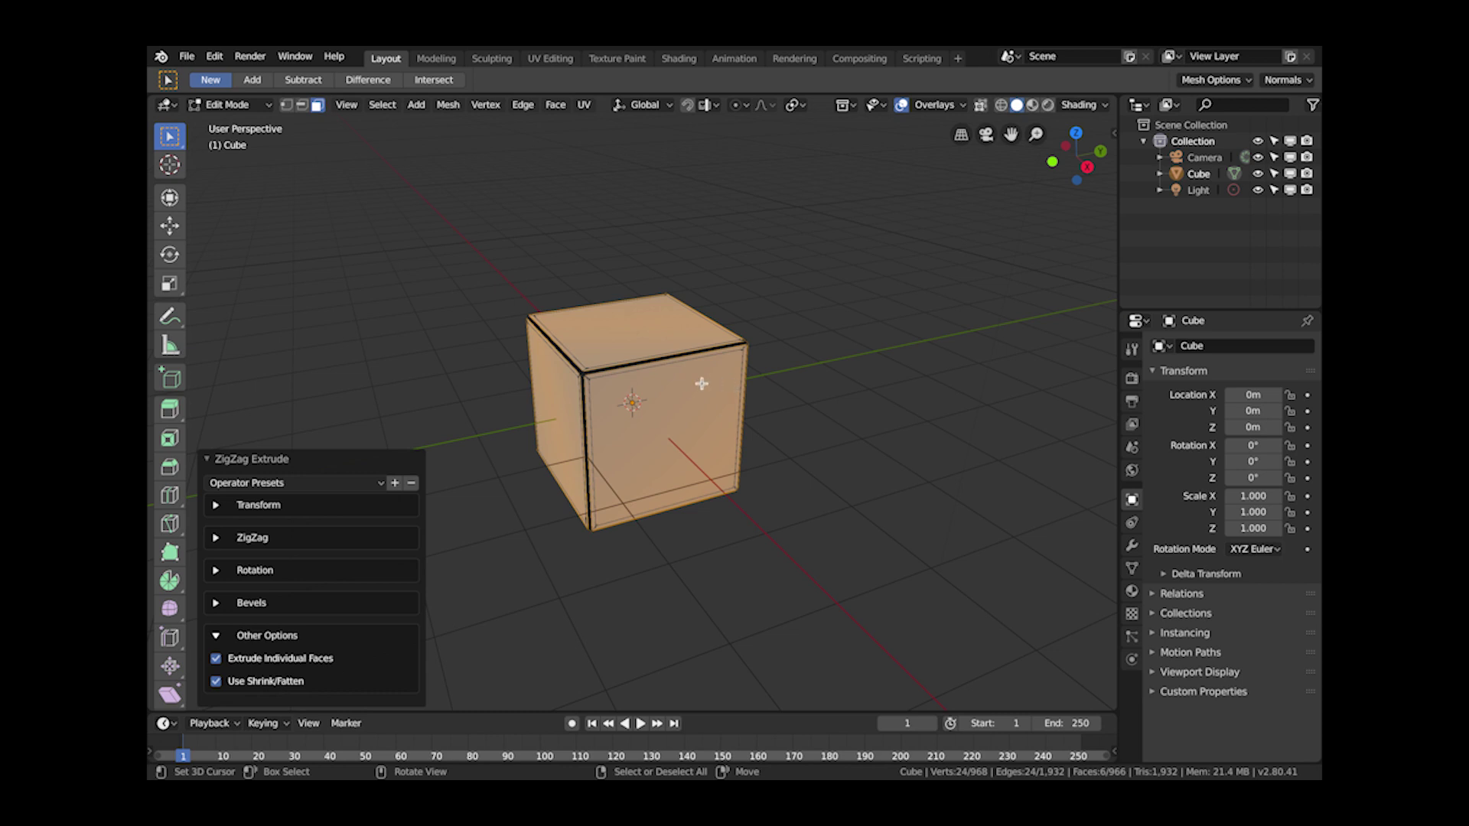
- Set the extrusion's Z transform amount to 2.85 m and its taper to 0.546
click(232, 507)
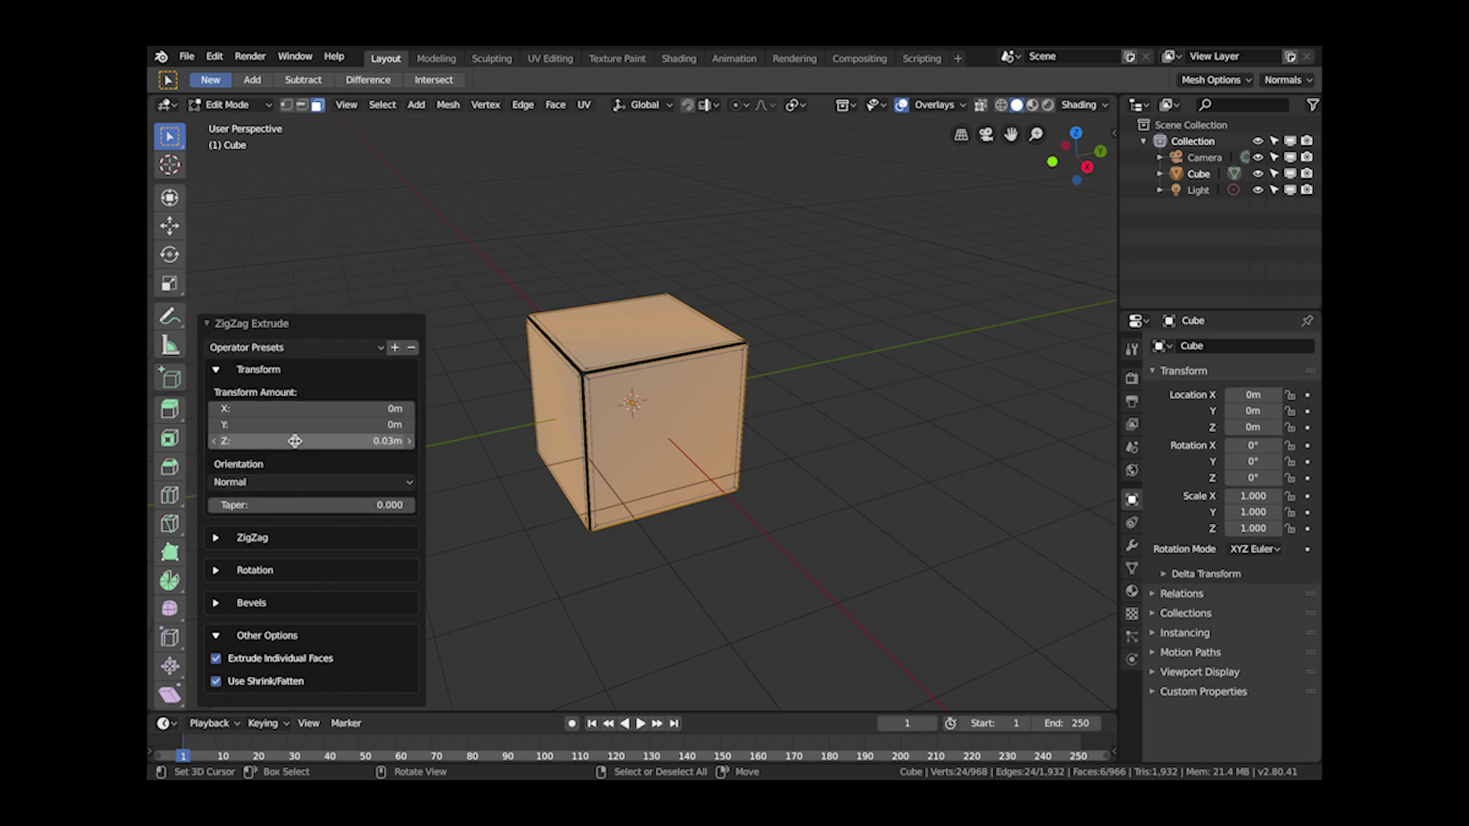
drag(296, 441, 642, 442)
middle_drag(483, 459, 551, 428)
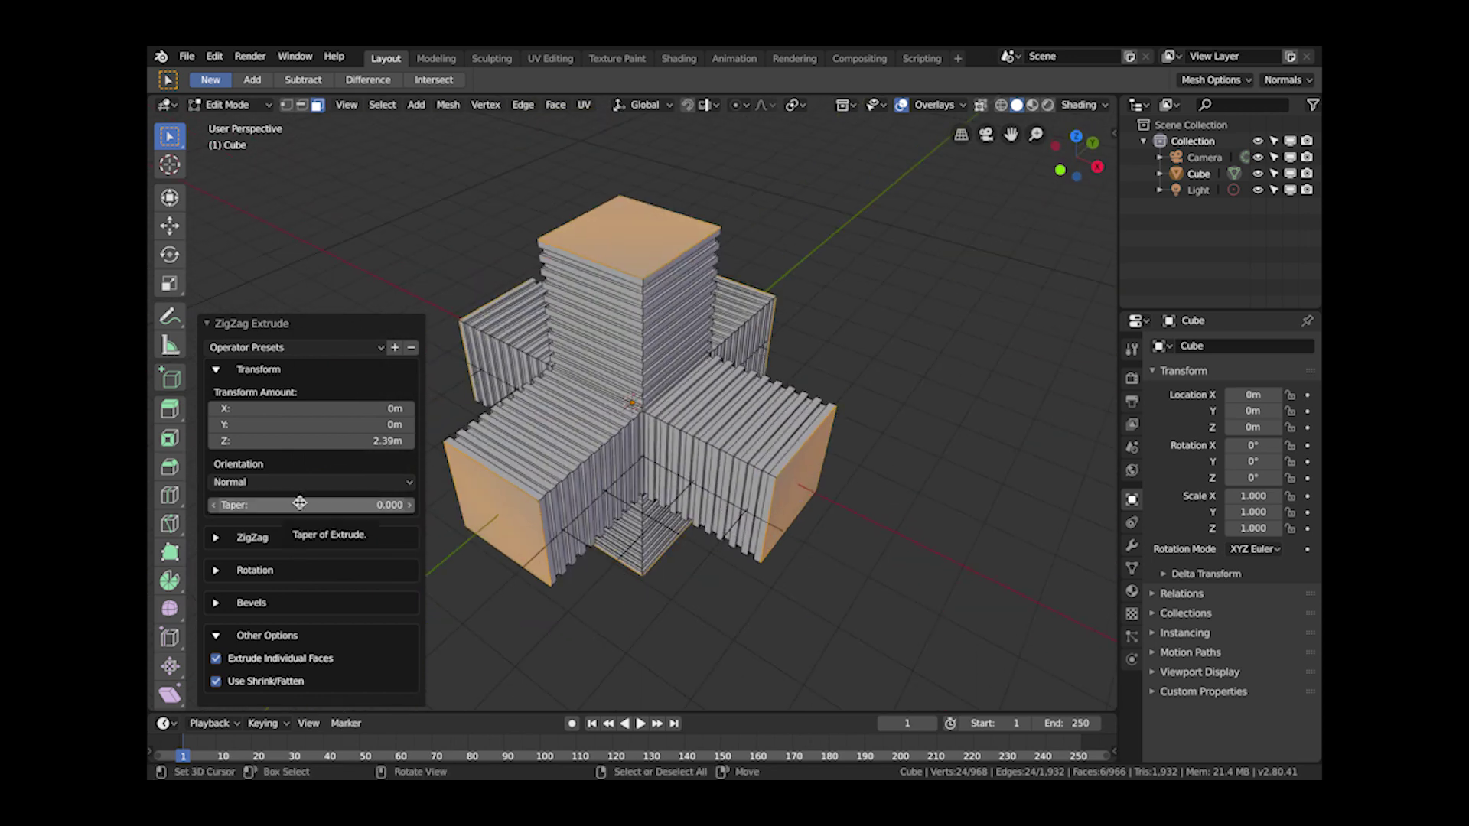
drag(299, 503, 367, 446)
middle_drag(485, 436, 605, 409)
- Set the extrusion's rotation amounts to 23.7° in X, 14.5° in Y and 2.86° in Z
click(245, 570)
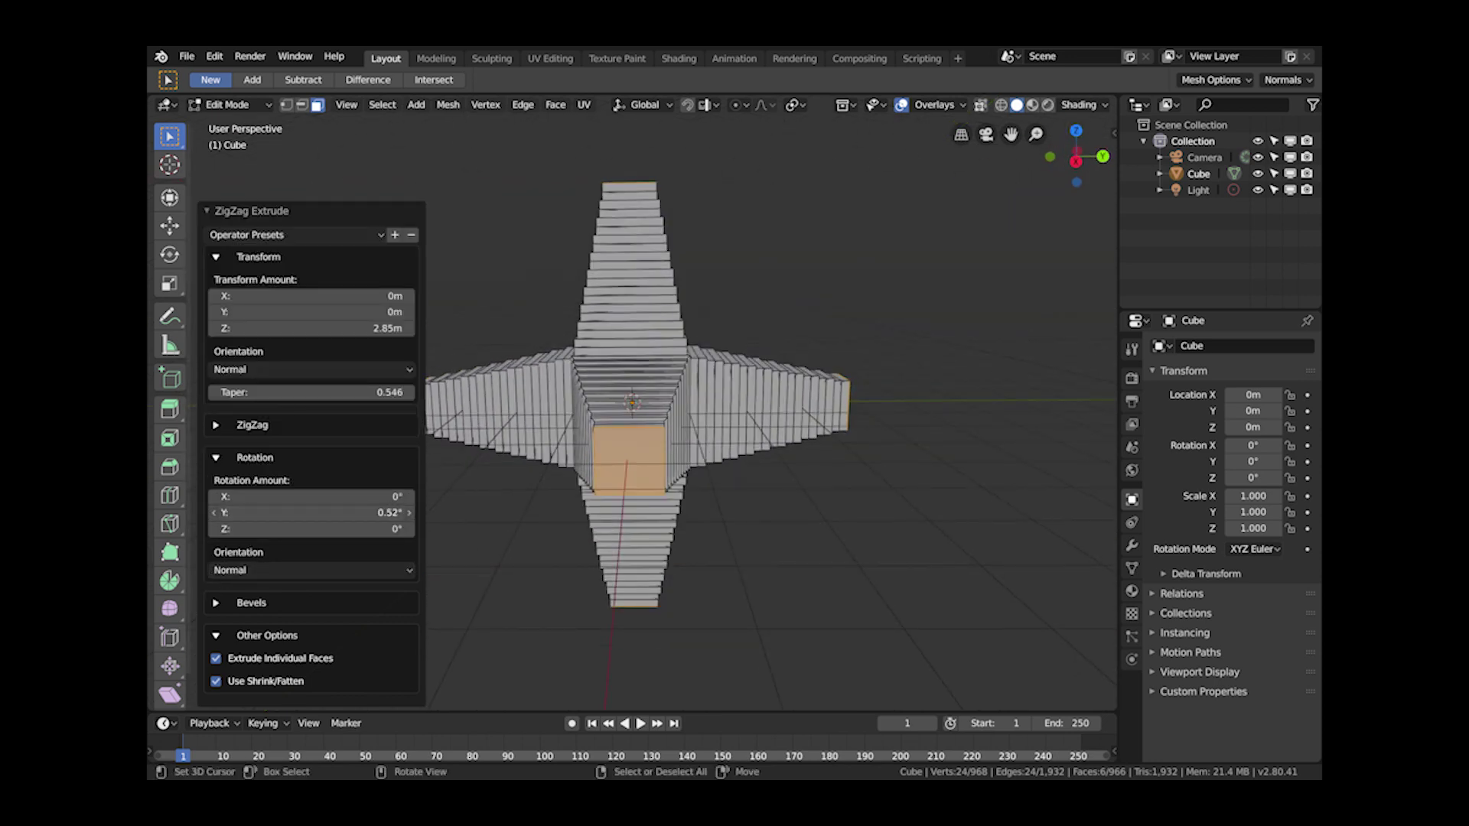
mouse_move(231, 512)
mouse_down()
mouse_move(306, 502)
mouse_move(239, 538)
mouse_move(252, 531)
mouse_up()
middle_drag(551, 520, 632, 462)
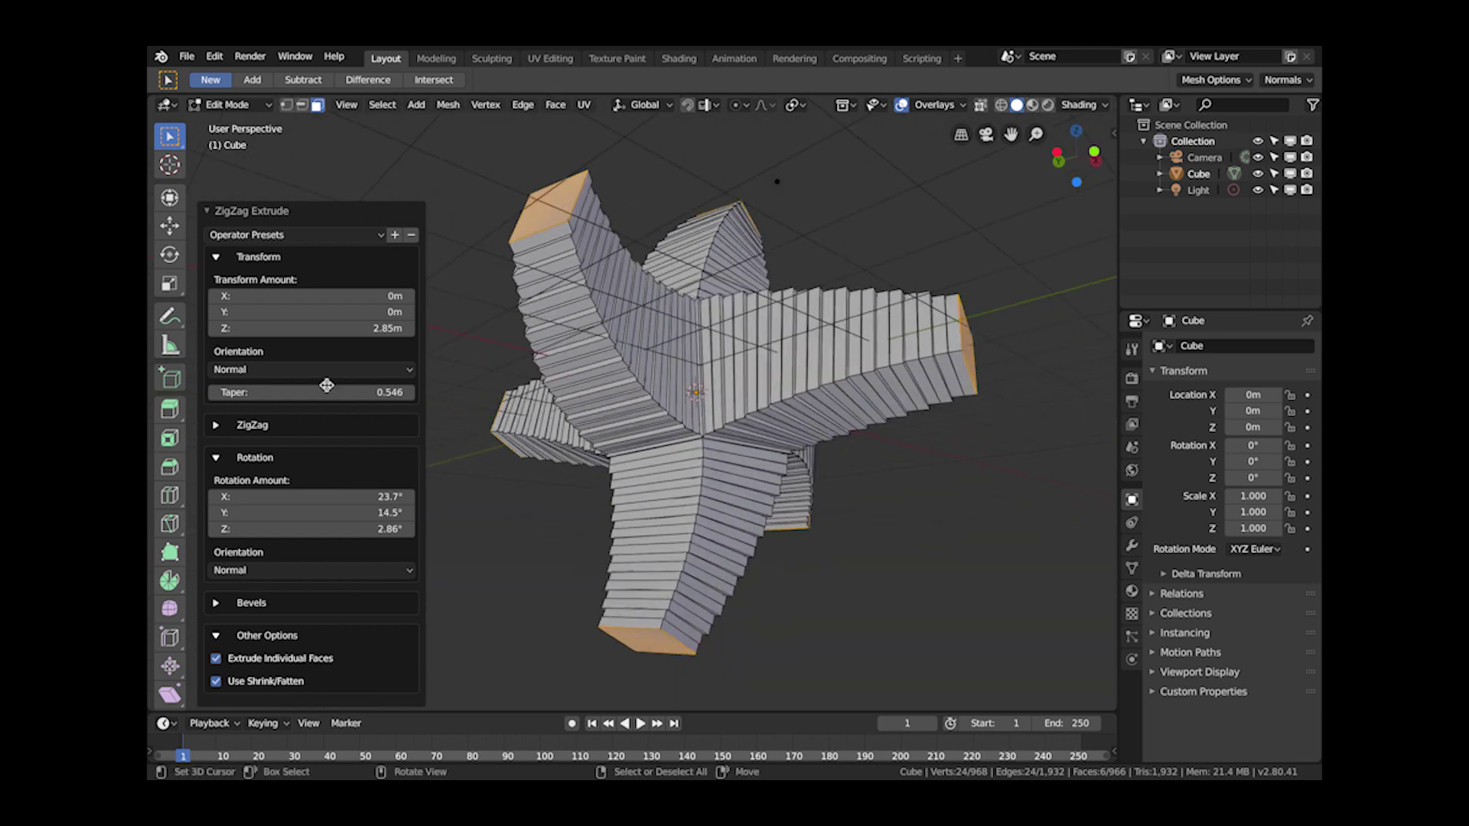
middle_drag(535, 429, 643, 516)
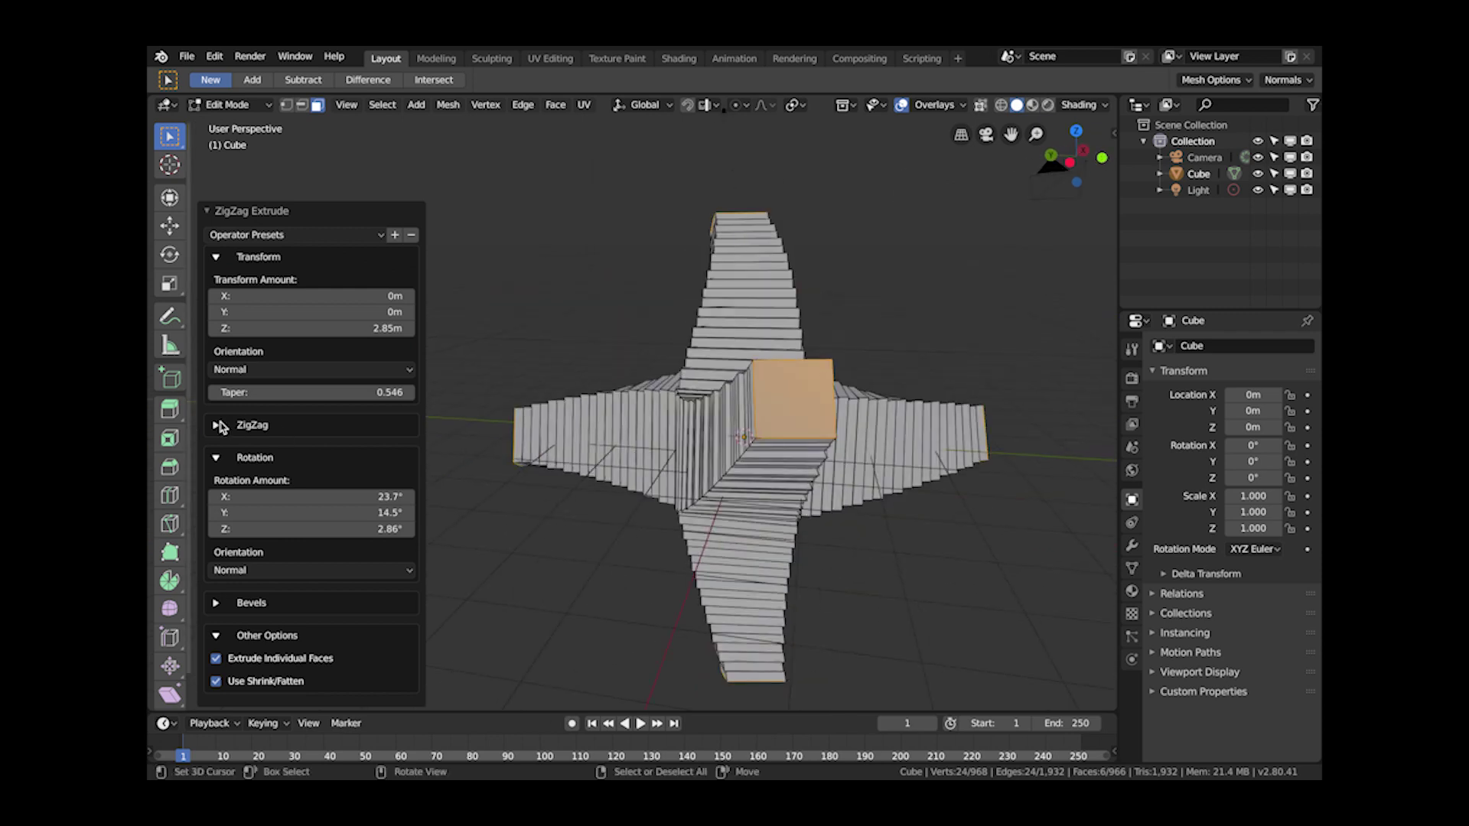
- Set the zigzag inner depth to 0.292 and leave Edit Mode
click(221, 426)
drag(258, 389, 352, 389)
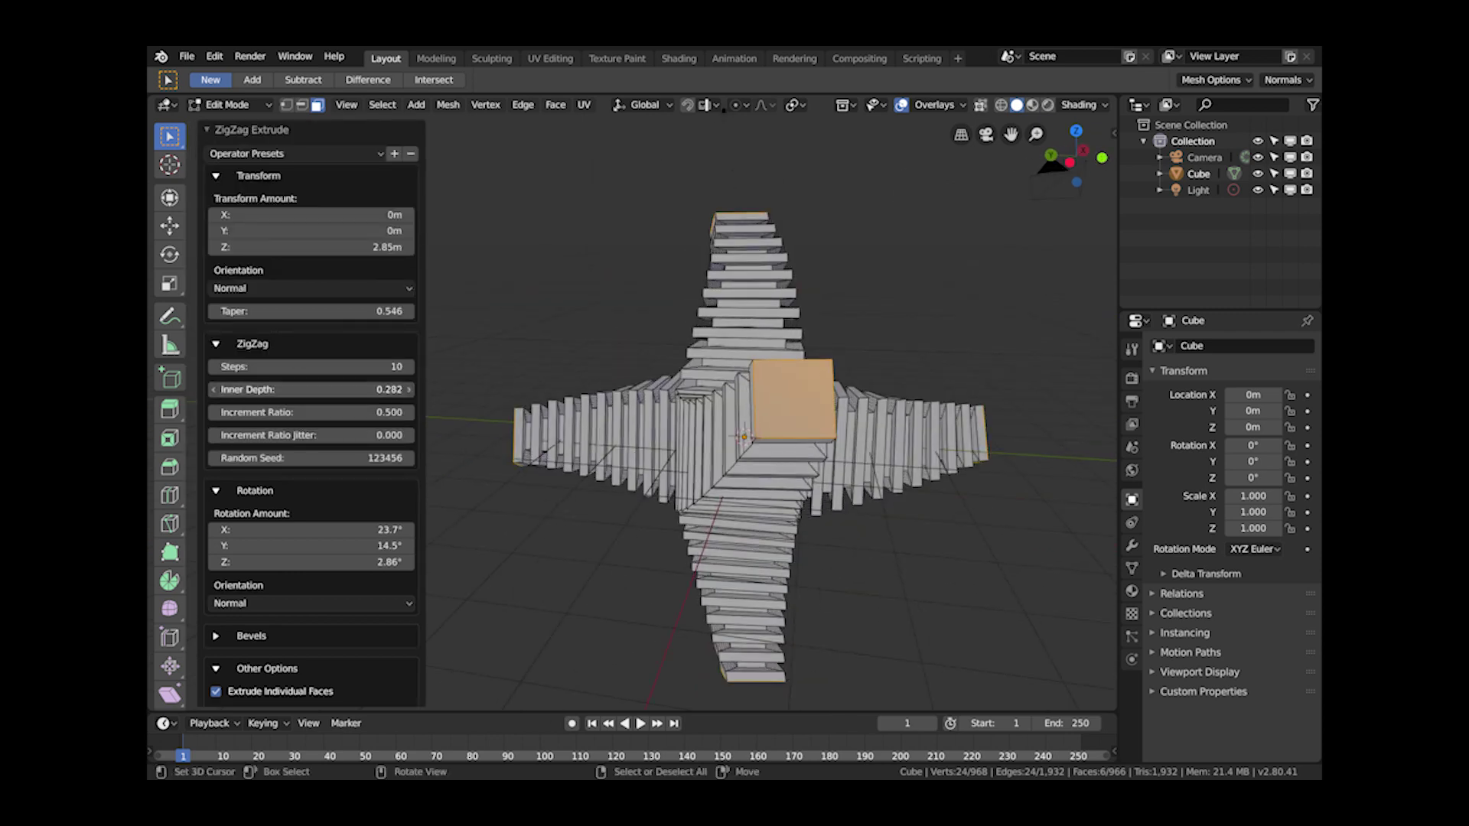
middle_drag(882, 478, 948, 477)
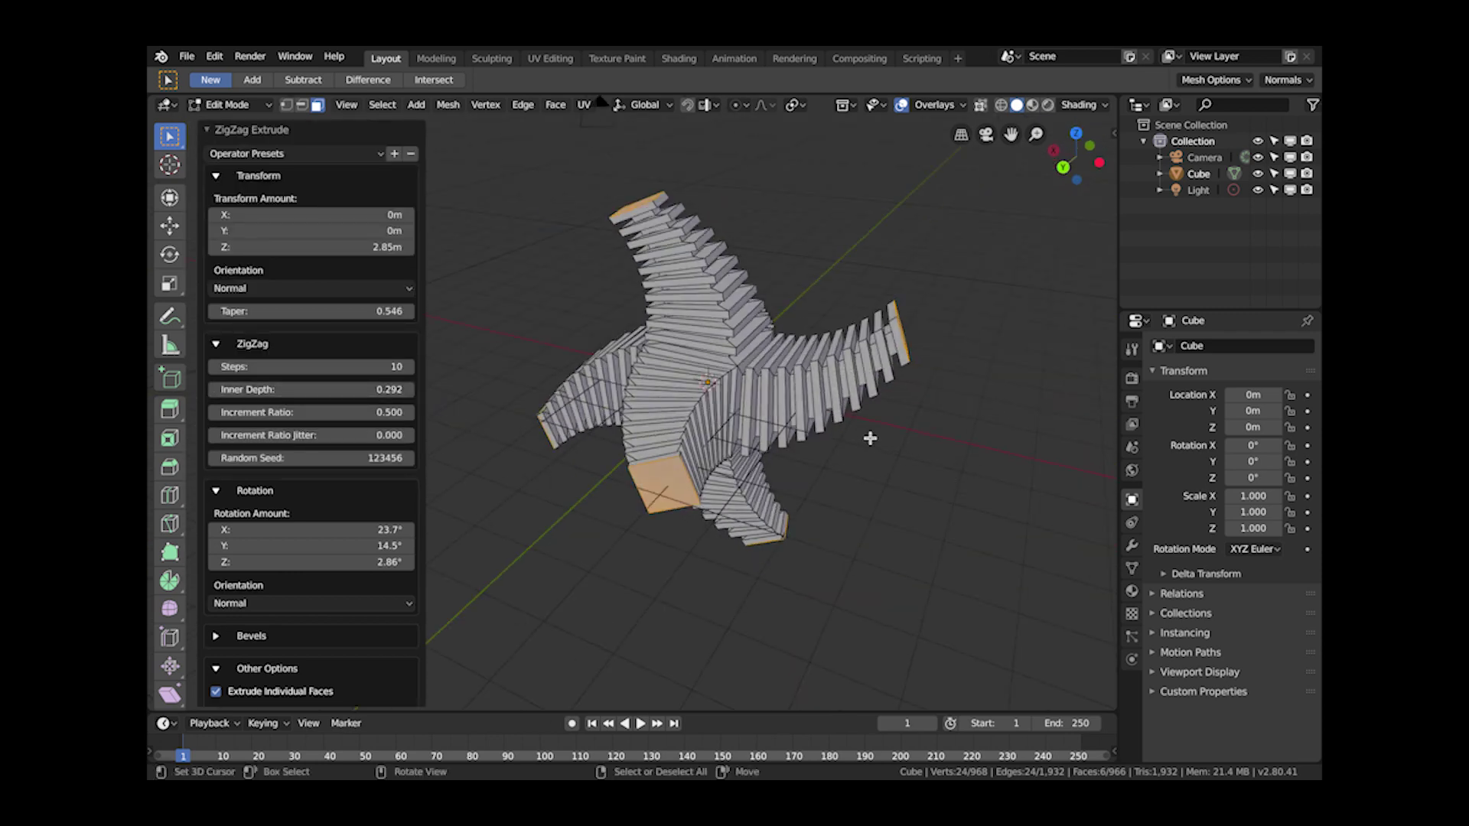
key(Tab)
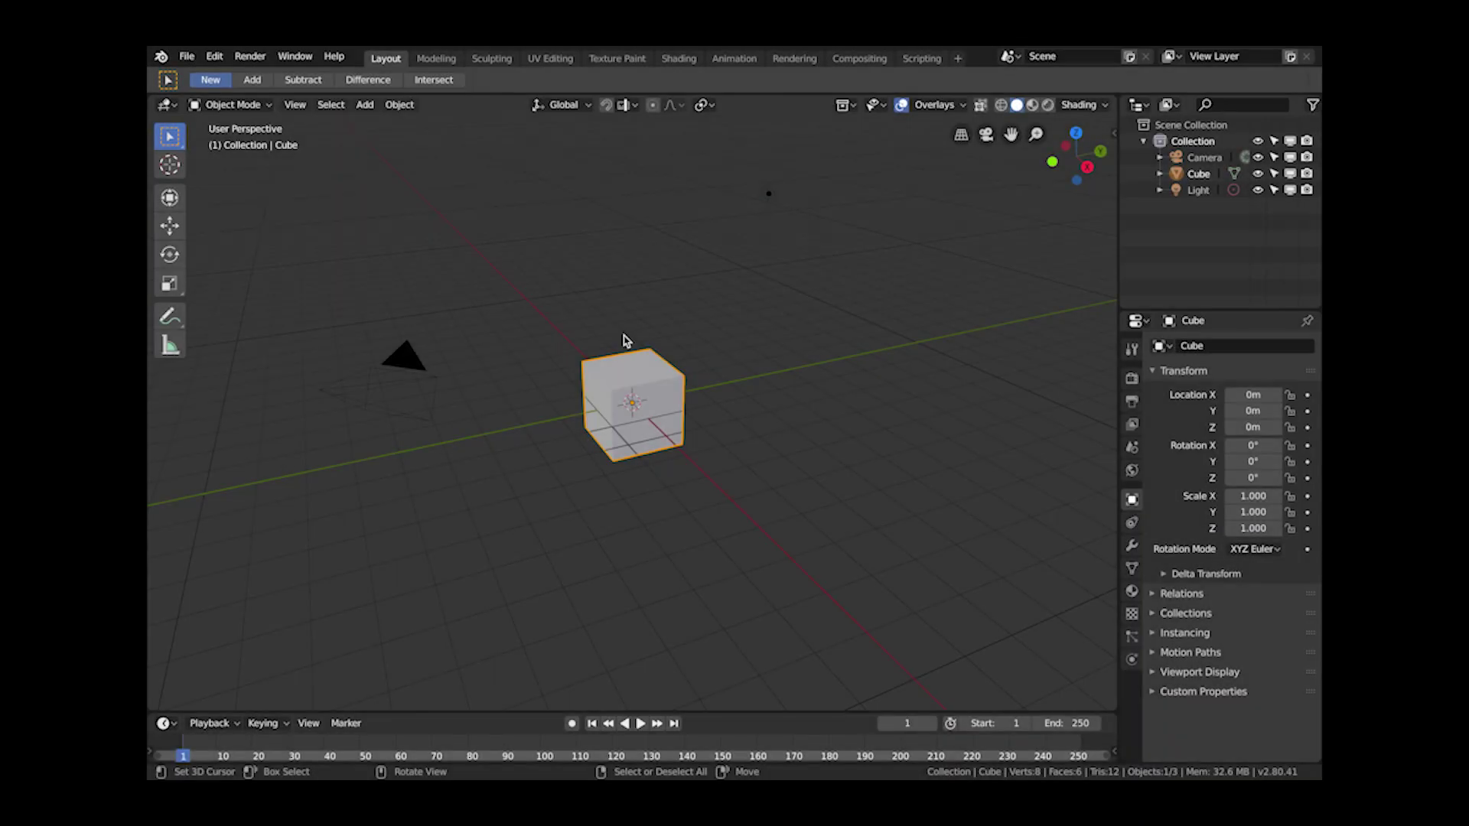
- Subdivide all faces of the default cube with 4 cuts in Edit Mode, using face selection
key(Tab)
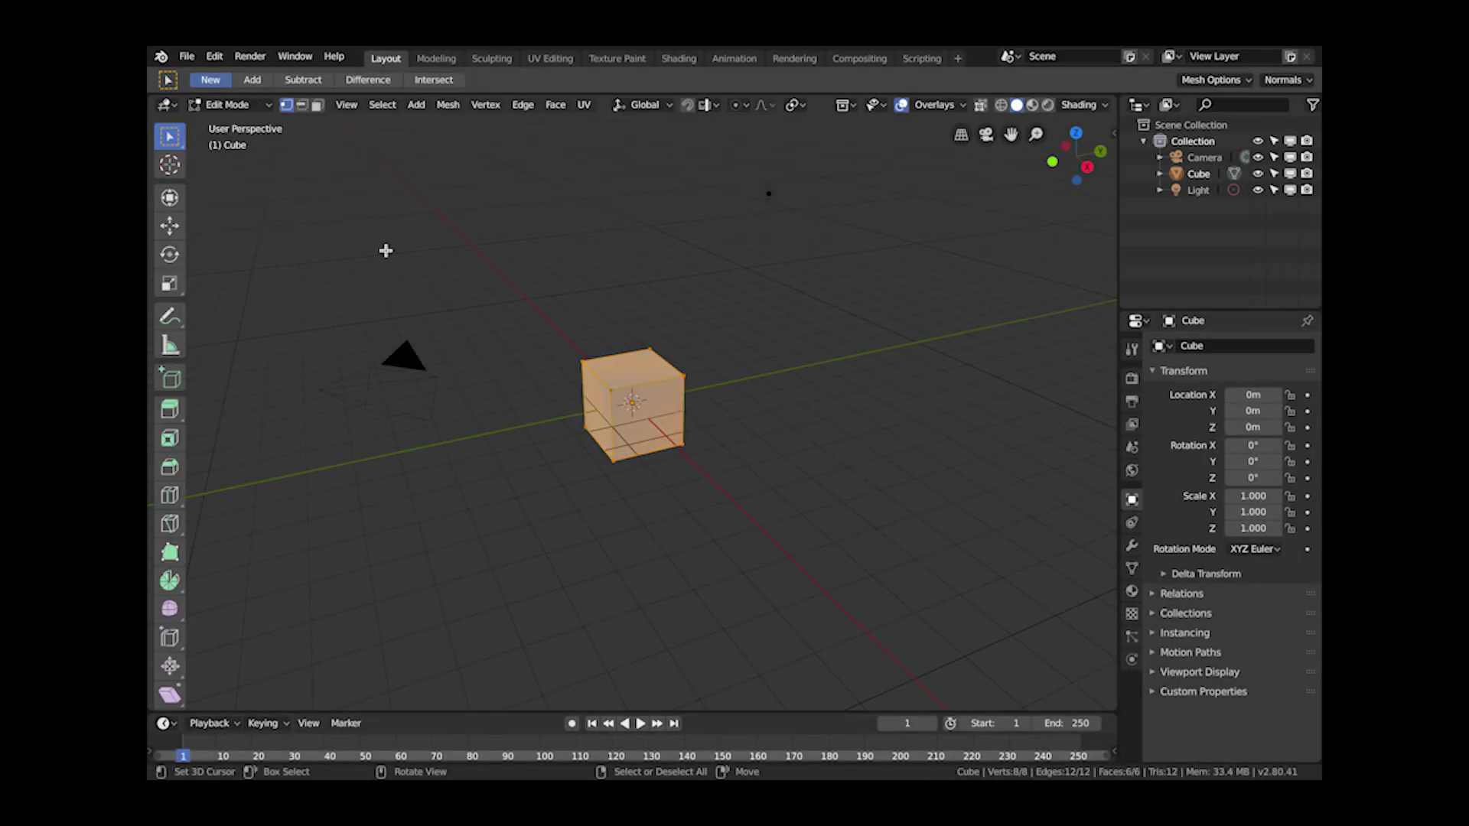
click(318, 106)
right_click(700, 387)
click(720, 394)
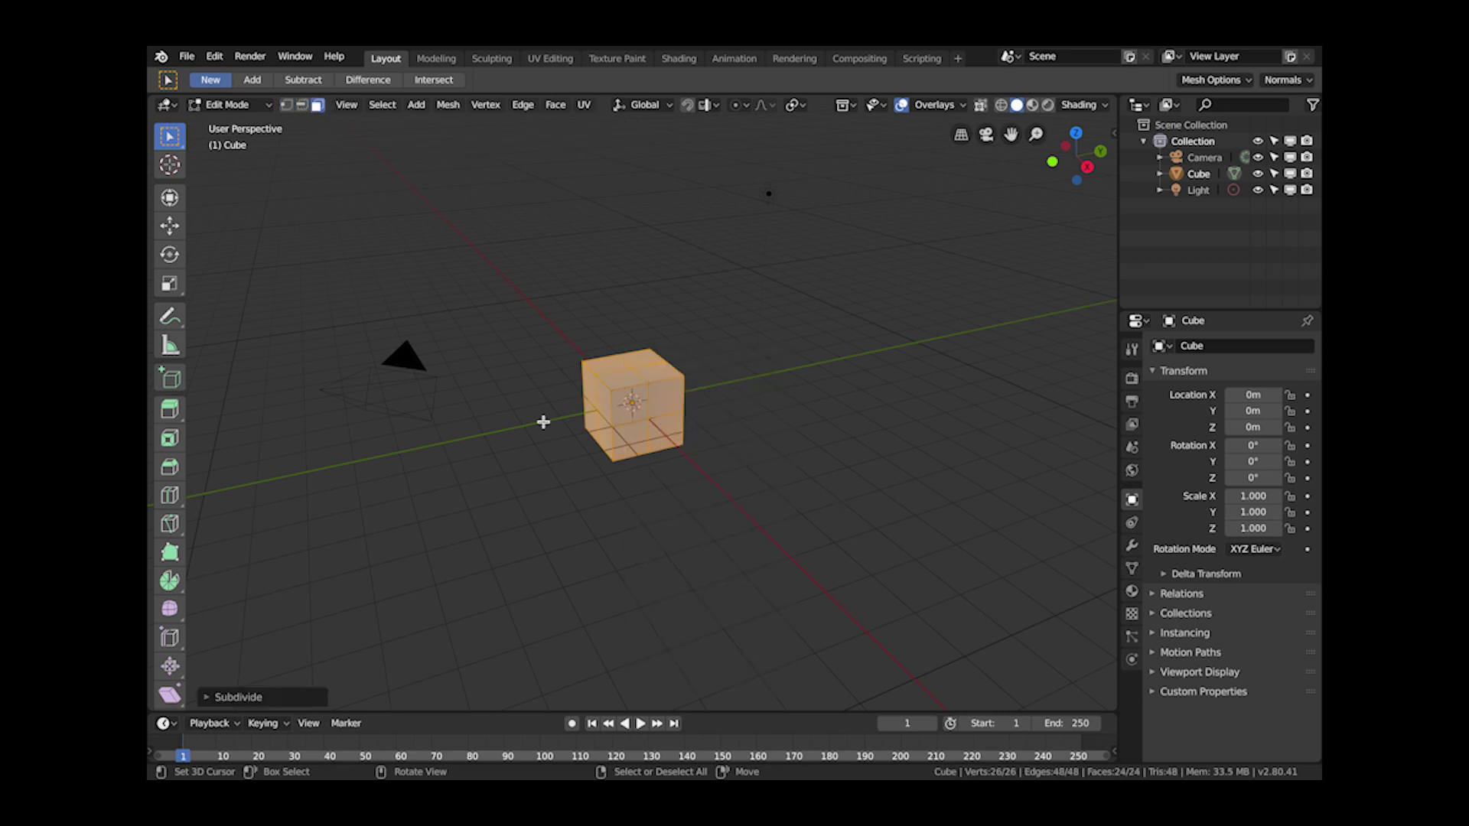
click(300, 698)
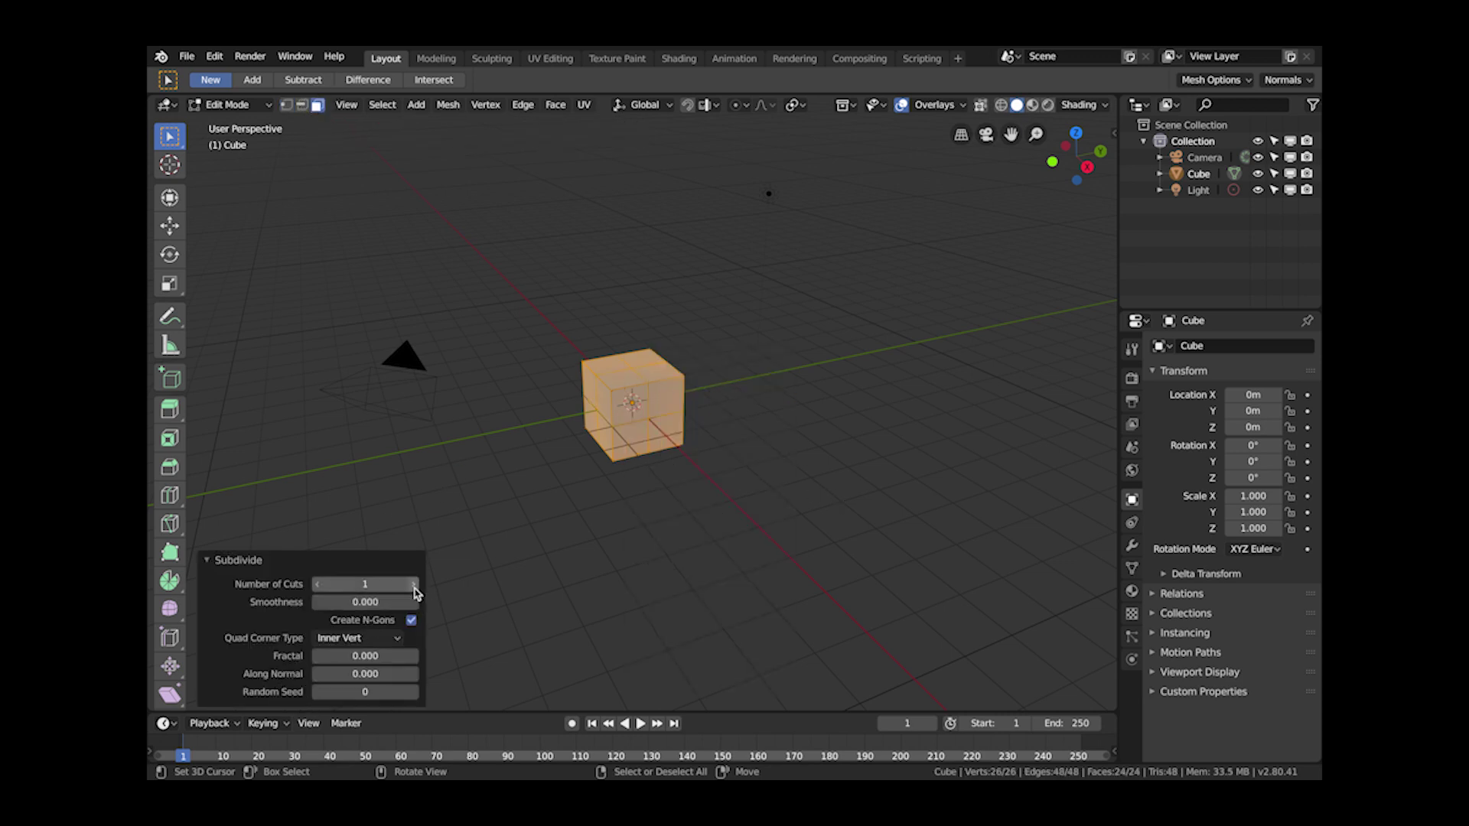
scroll(570, 446, up, 6)
middle_drag(568, 436, 629, 433)
- Select a U-shaped group of nine connected faces running from the cube's top down onto the adjacent side
right_click(562, 297)
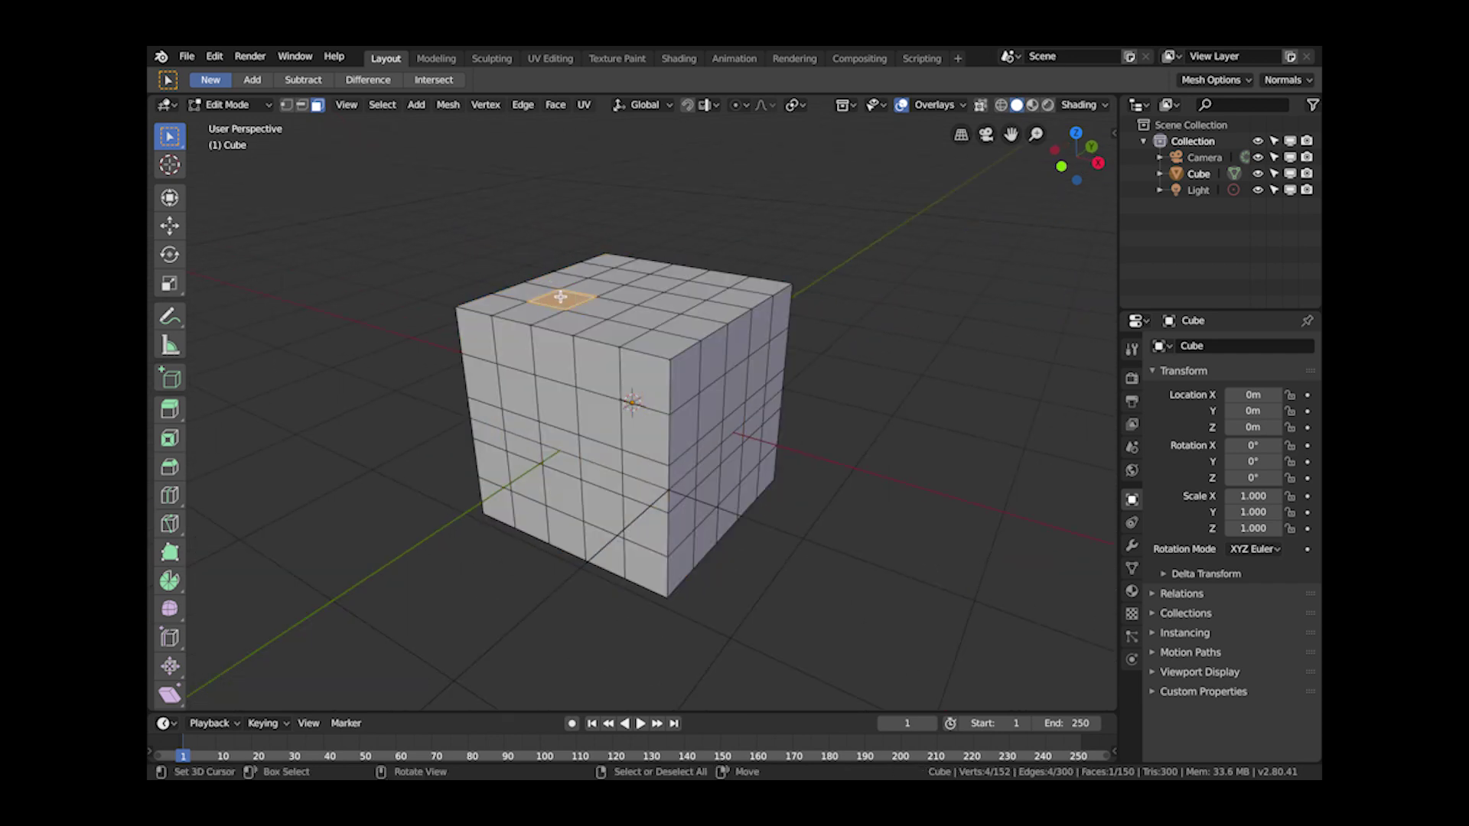
shift+right_click(553, 313)
shift+click(518, 394)
shift+click(557, 404)
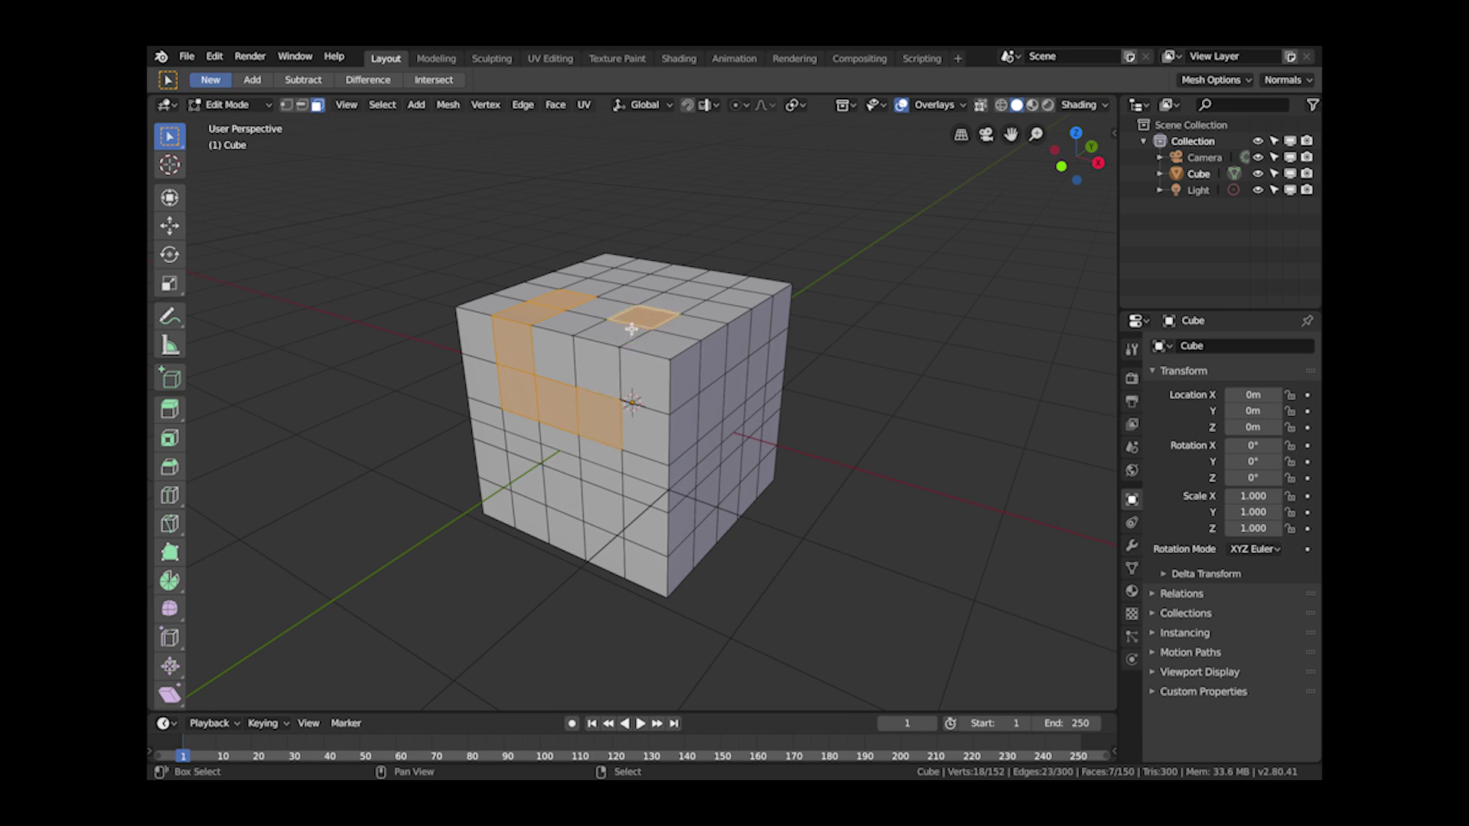
shift+click(611, 350)
middle_drag(645, 380, 637, 378)
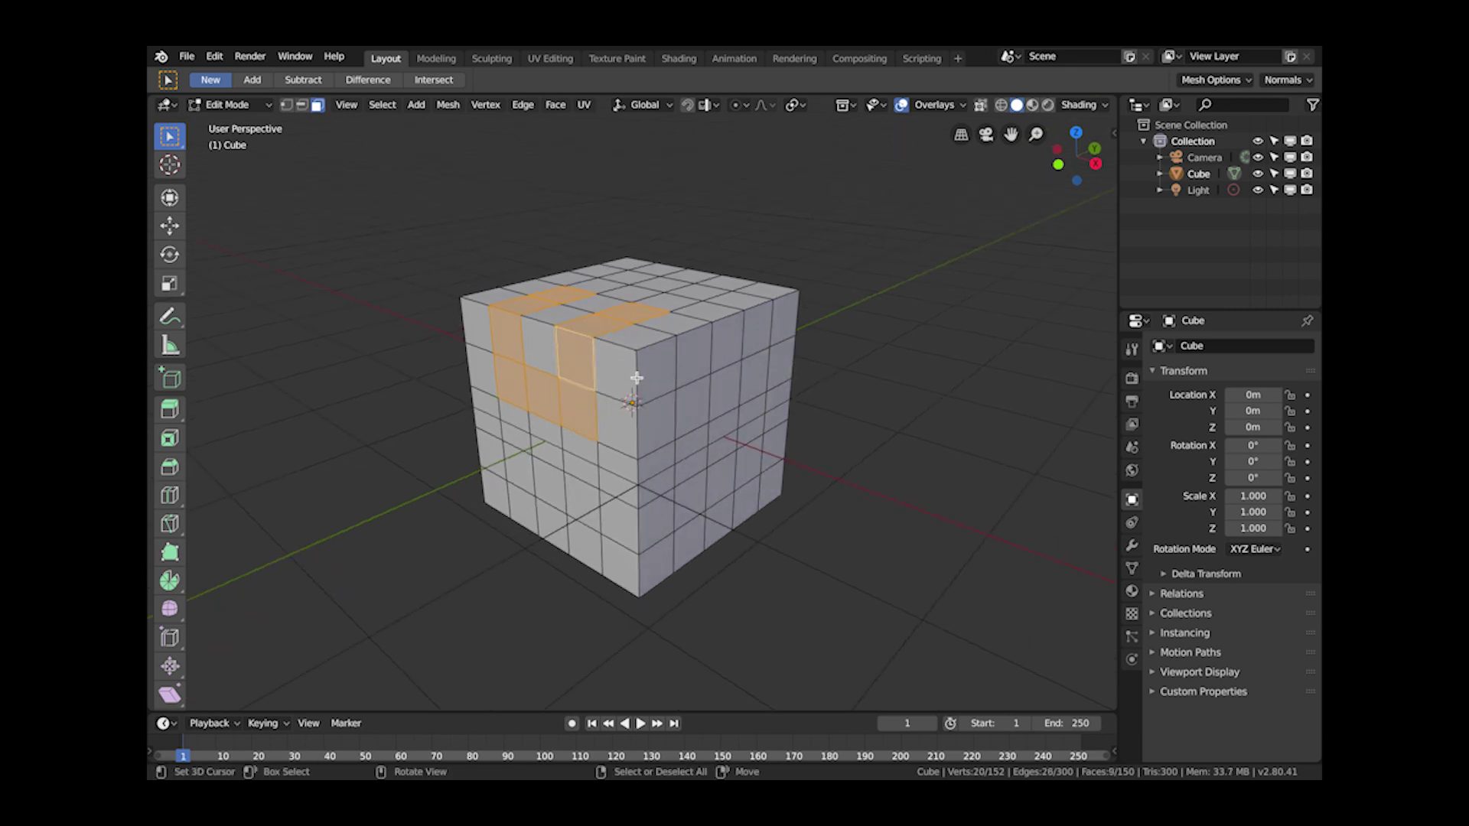
- Apply ZigZag Extrude to the selected U-shaped group of faces
key(e)
key(e)
key(e)
key(e)
key(e)
key(e)
key(e)
key(e)
key(e)
key(e)
key(e)
key(e)
key(e)
key(e)
key(e)
key(e)
key(e)
key(e)
key(e)
key(e)
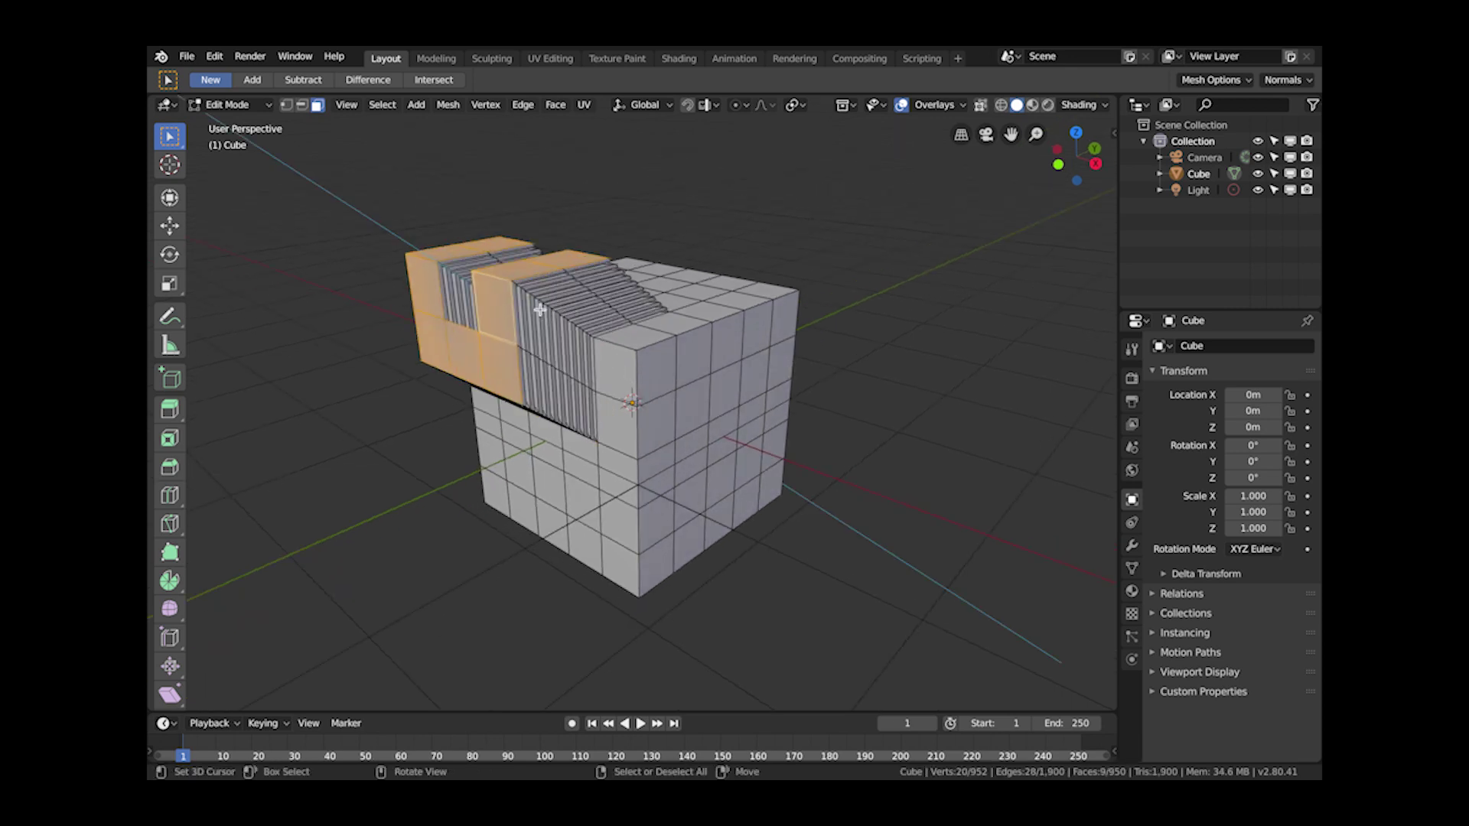
click(502, 285)
middle_drag(597, 340, 669, 367)
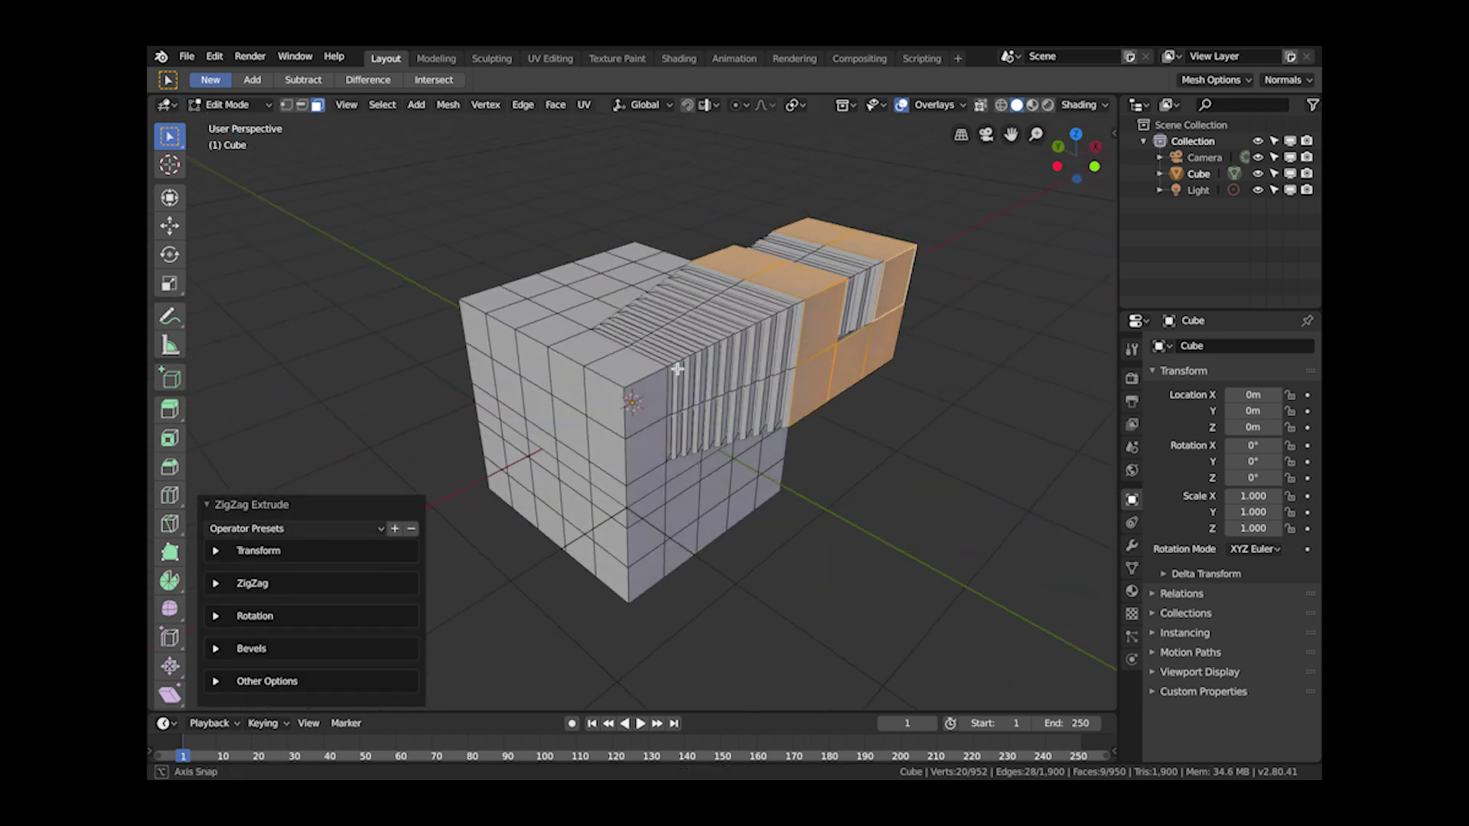
- Set the U-shaped extrusion's Z transform amount to 1.76 m and its taper to 0.096
click(342, 551)
drag(341, 551, 725, 420)
middle_drag(725, 420, 810, 429)
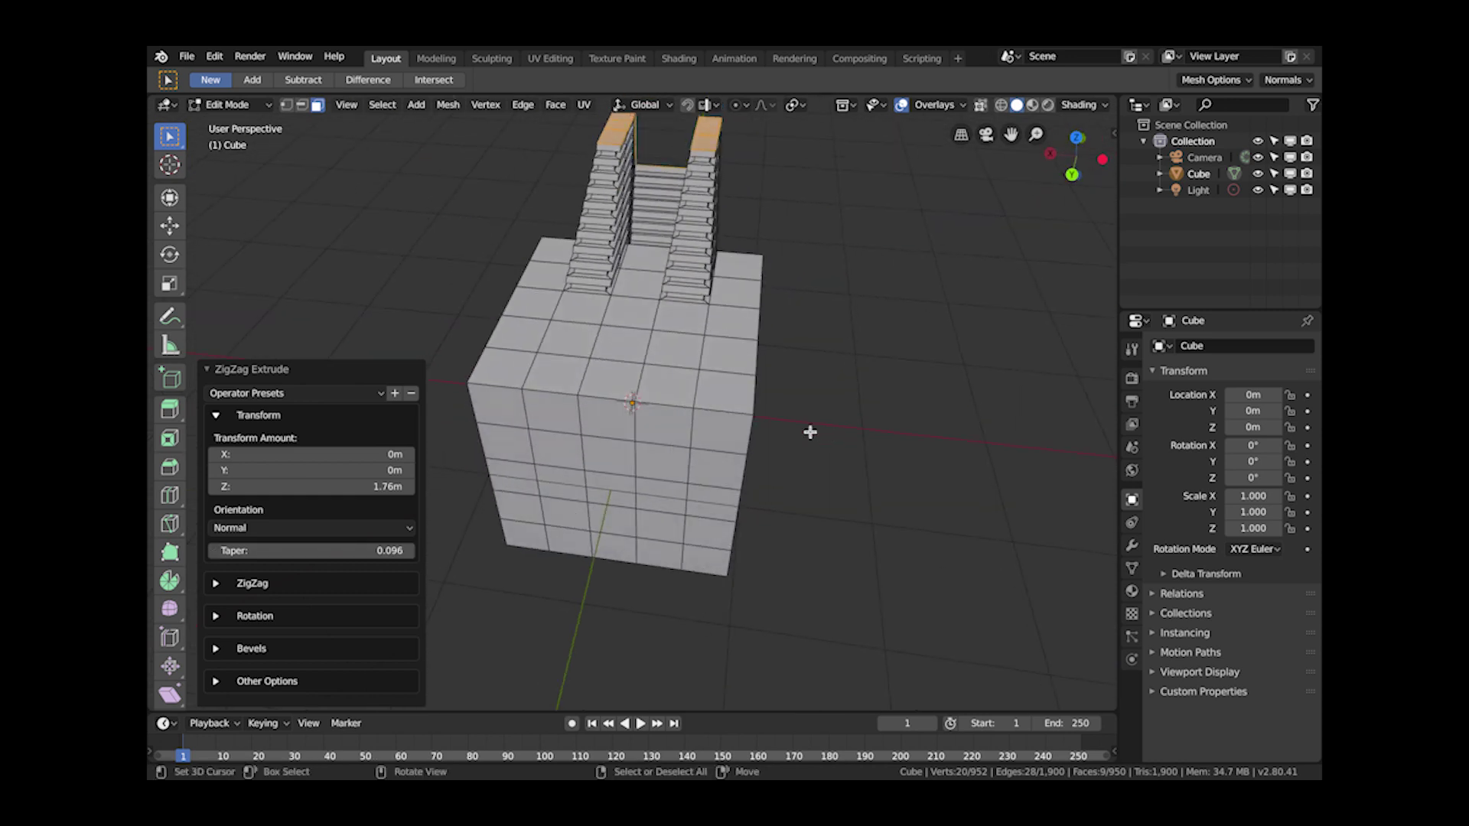
- Reduce the zigzag inner depth to 0.004 on the U-shaped extrusion and return to Object Mode
click(223, 583)
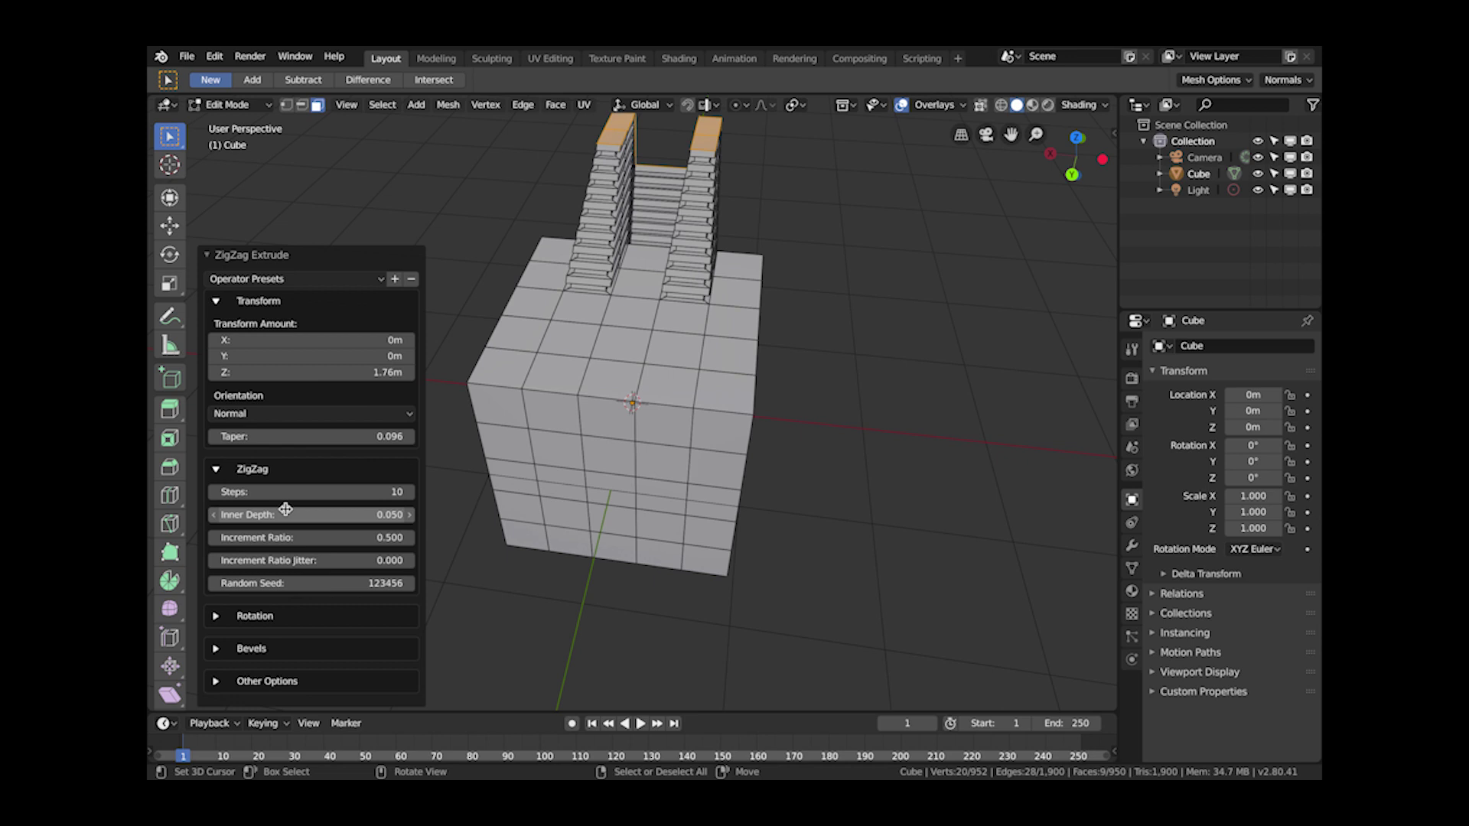
drag(302, 514, 275, 513)
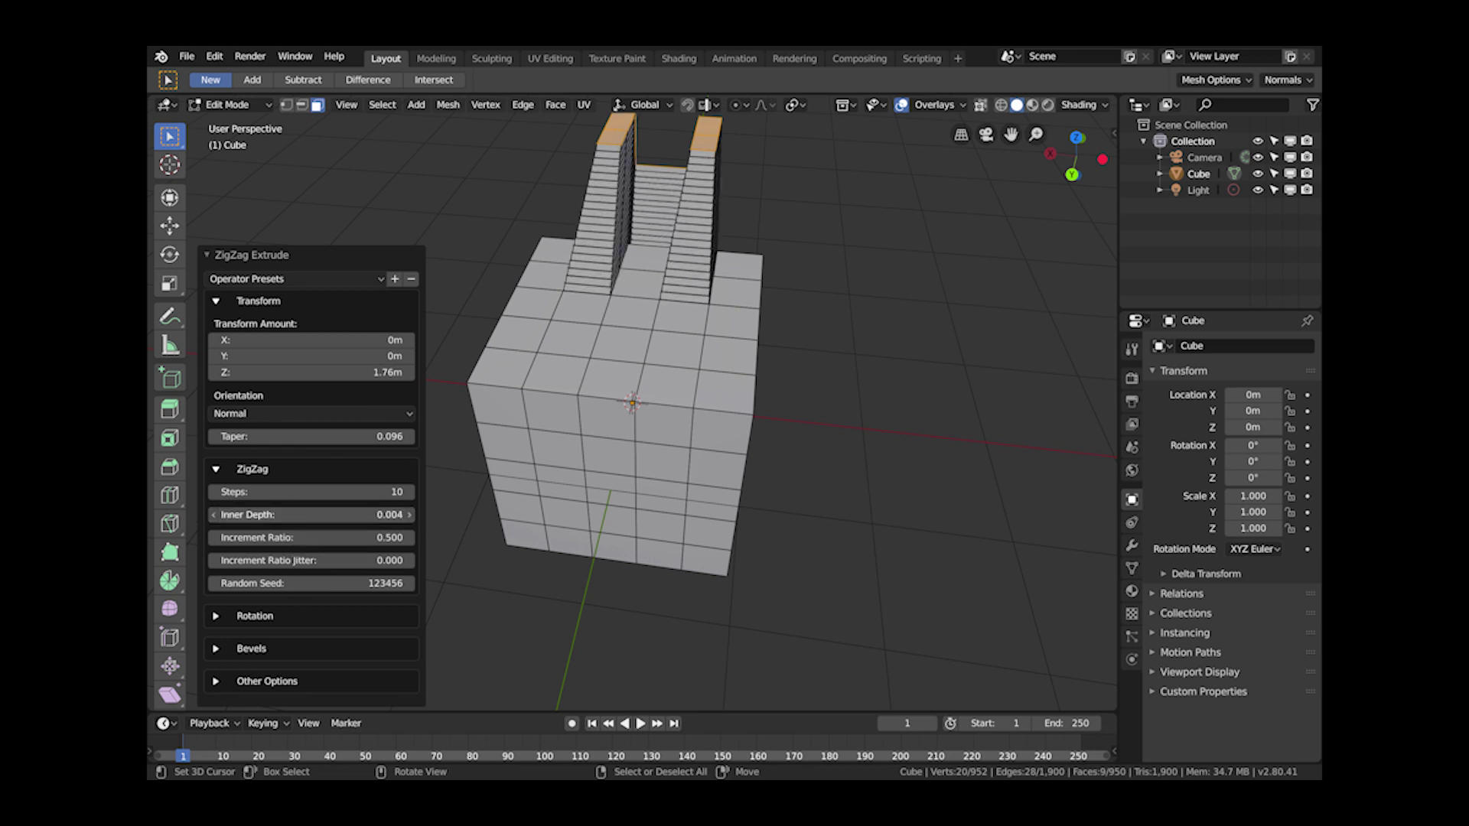
middle_drag(624, 354, 844, 350)
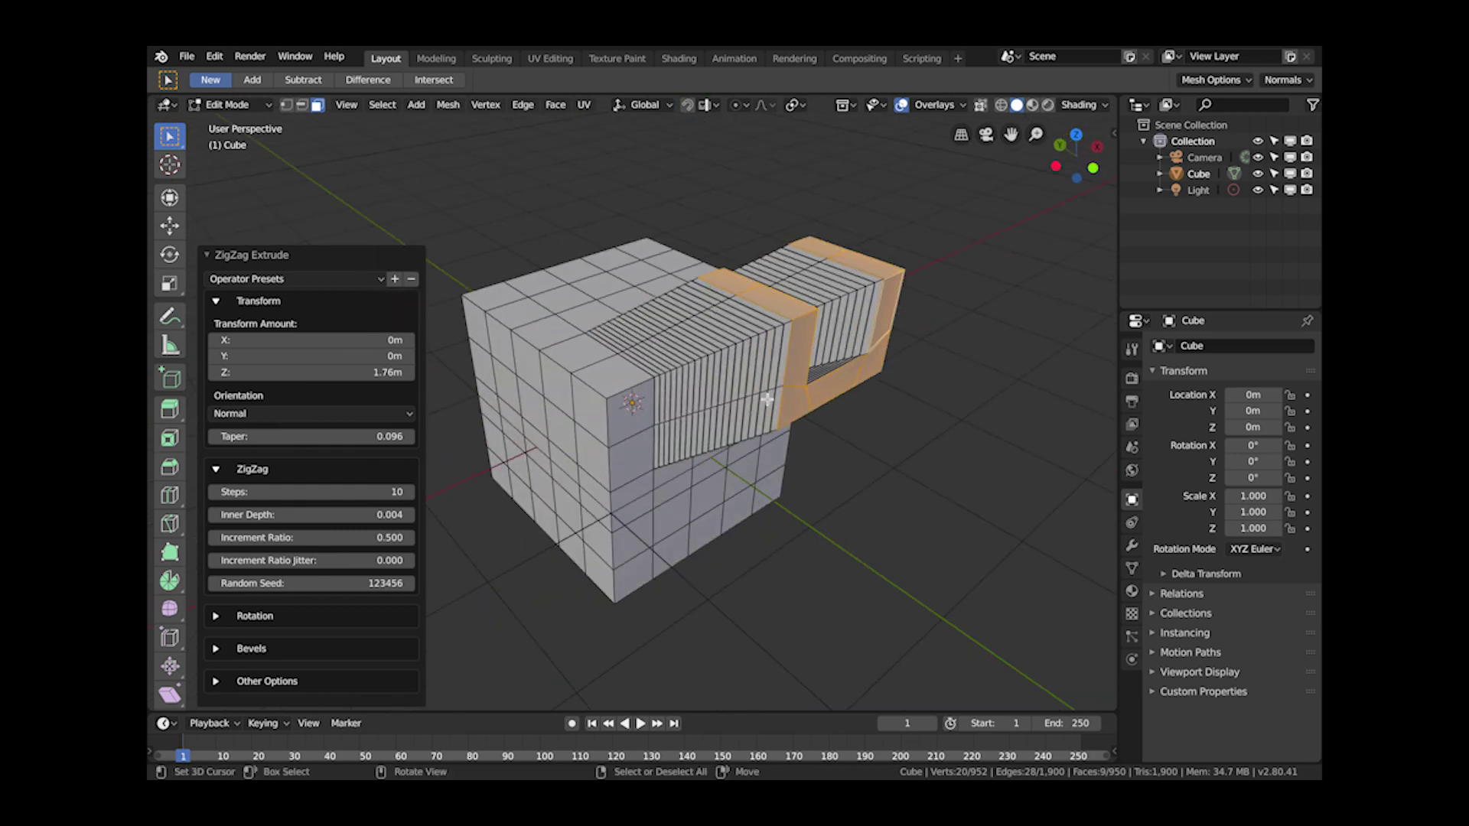
key(Tab)
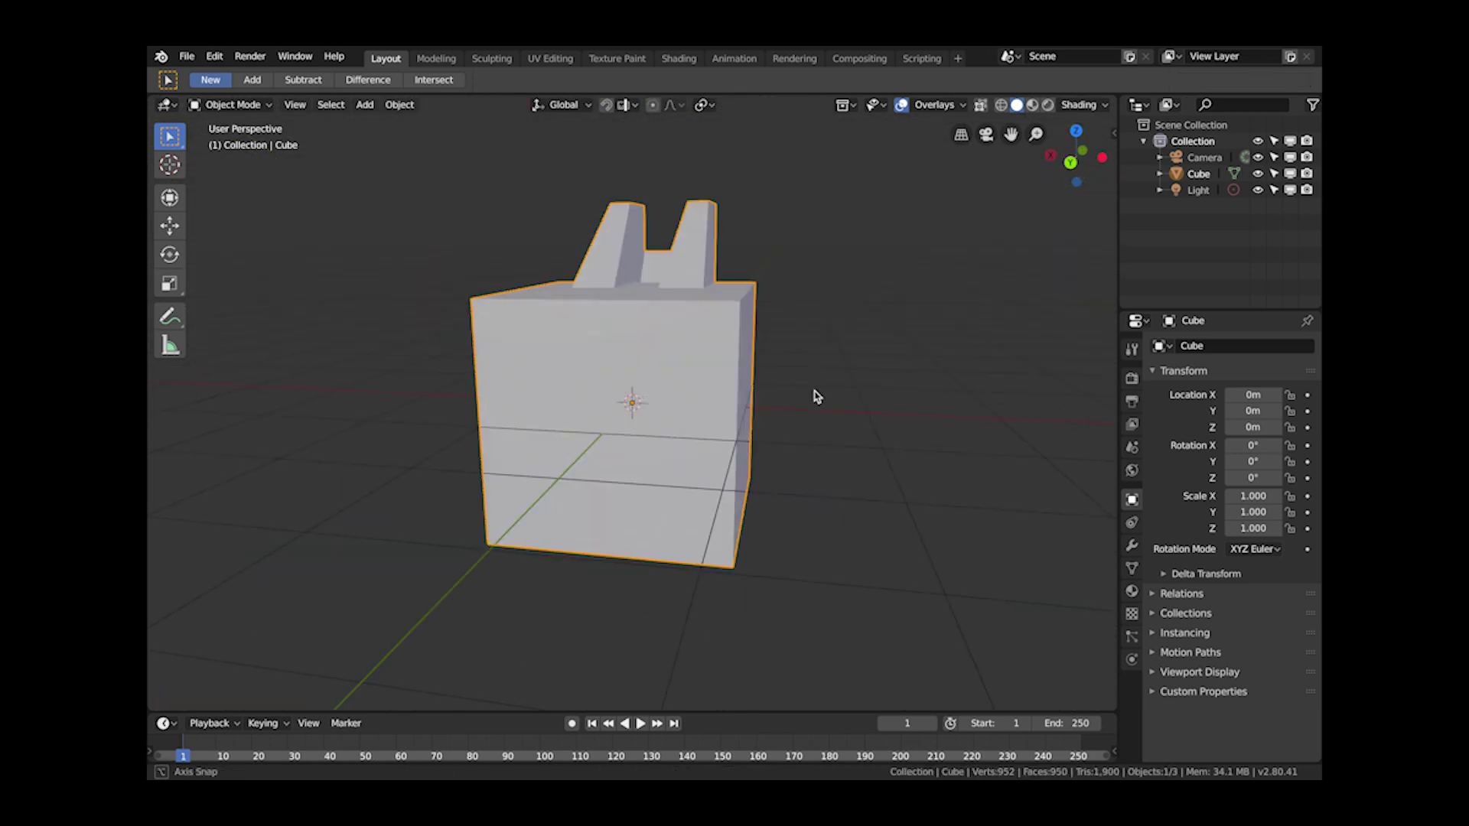